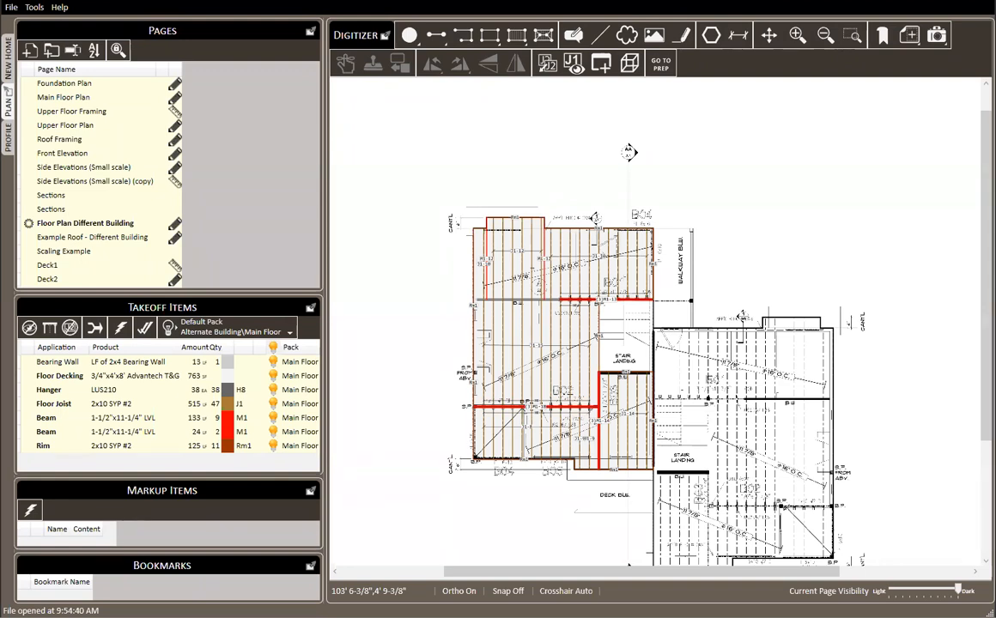
# Review the hotkey assignments for the Plan, Plan Prep and List commands in the user settings.
pyautogui.click(35, 8)
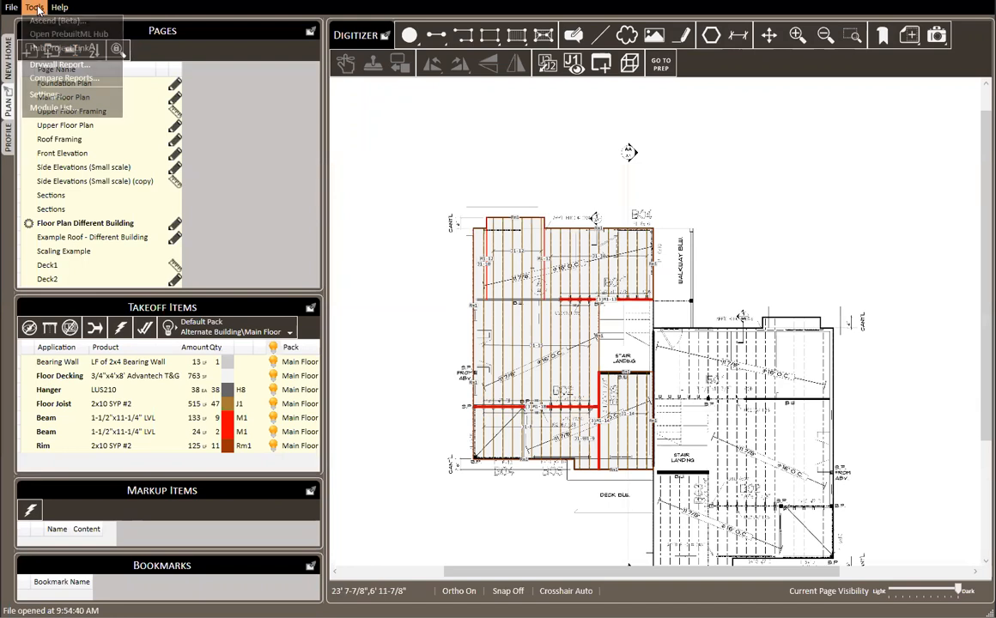
pyautogui.click(65, 92)
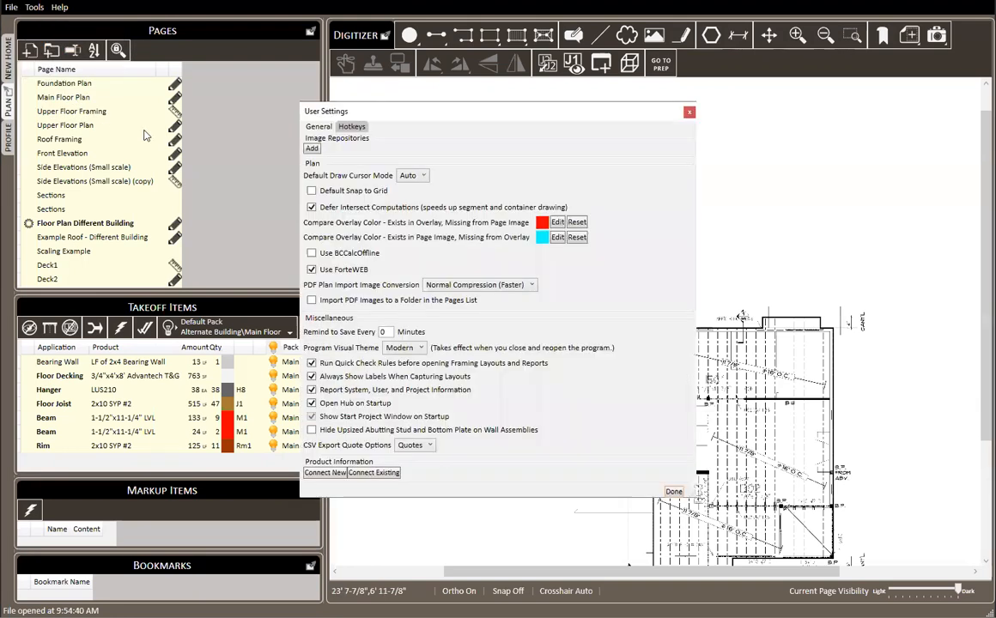
pyautogui.click(356, 128)
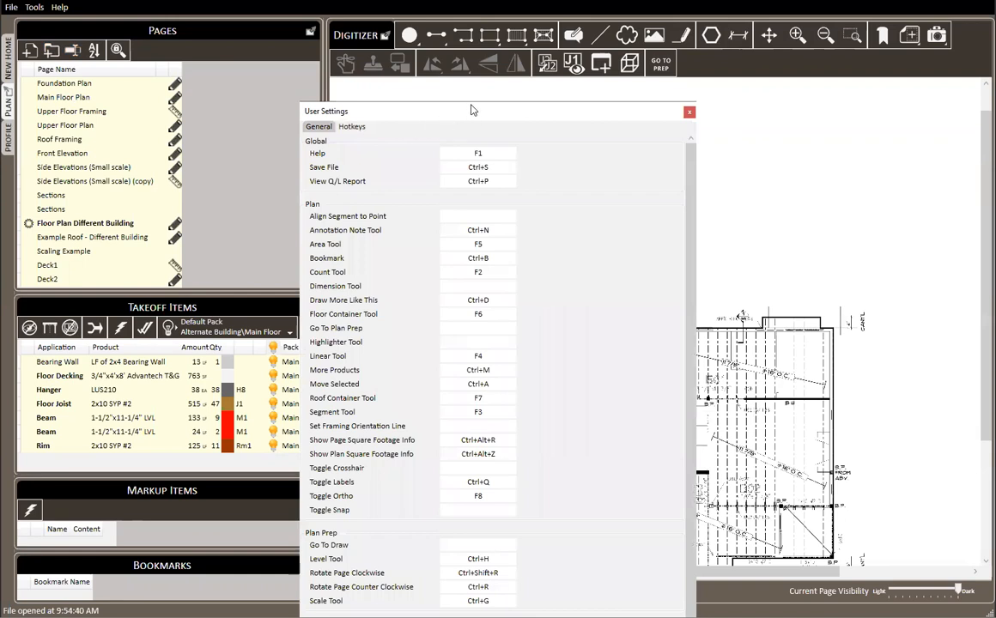
pyautogui.moveTo(470, 110); pyautogui.dragTo(462, 31)
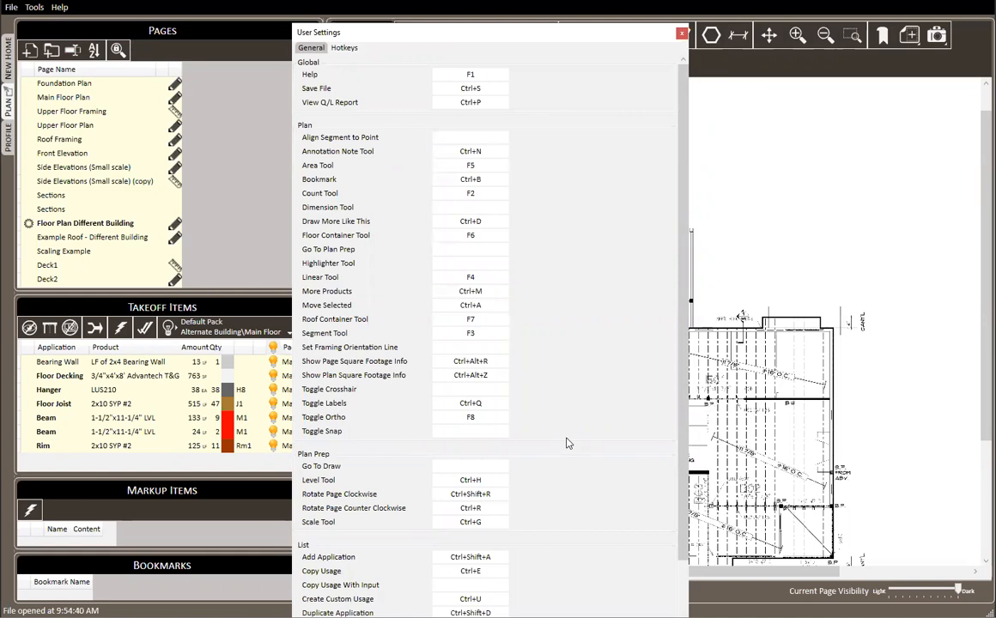
pyautogui.scroll(-3, 515, 377)
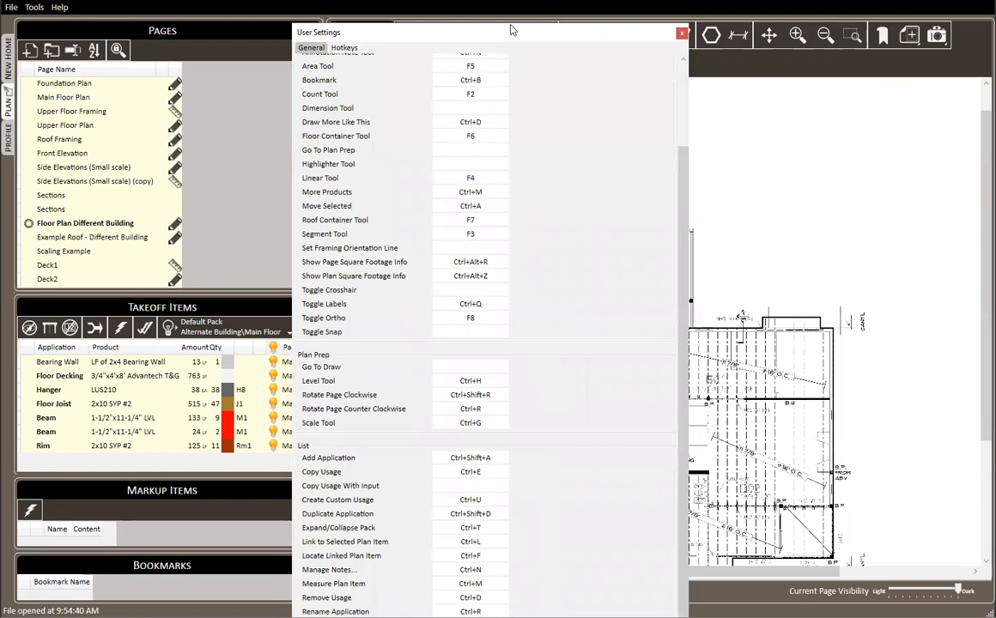
pyautogui.moveTo(512, 33); pyautogui.dragTo(514, 3)
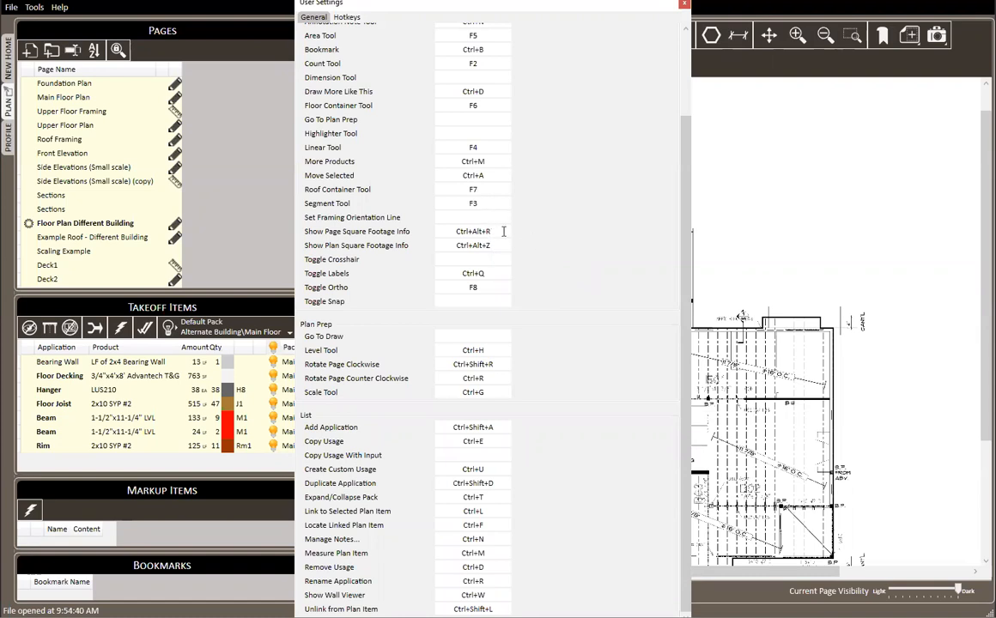
pyautogui.moveTo(582, 12); pyautogui.dragTo(582, 54)
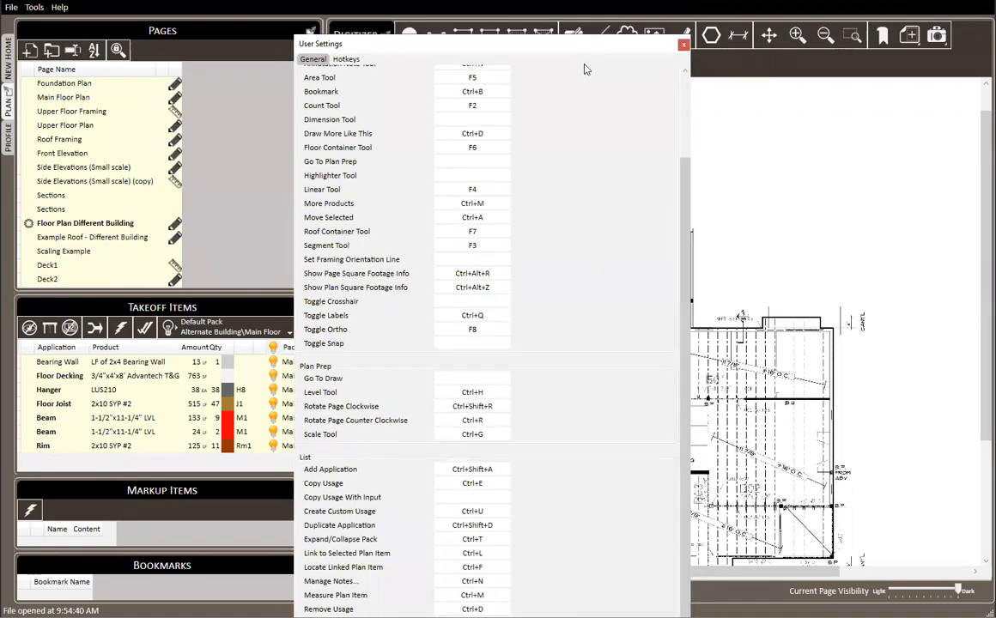
pyautogui.click(683, 44)
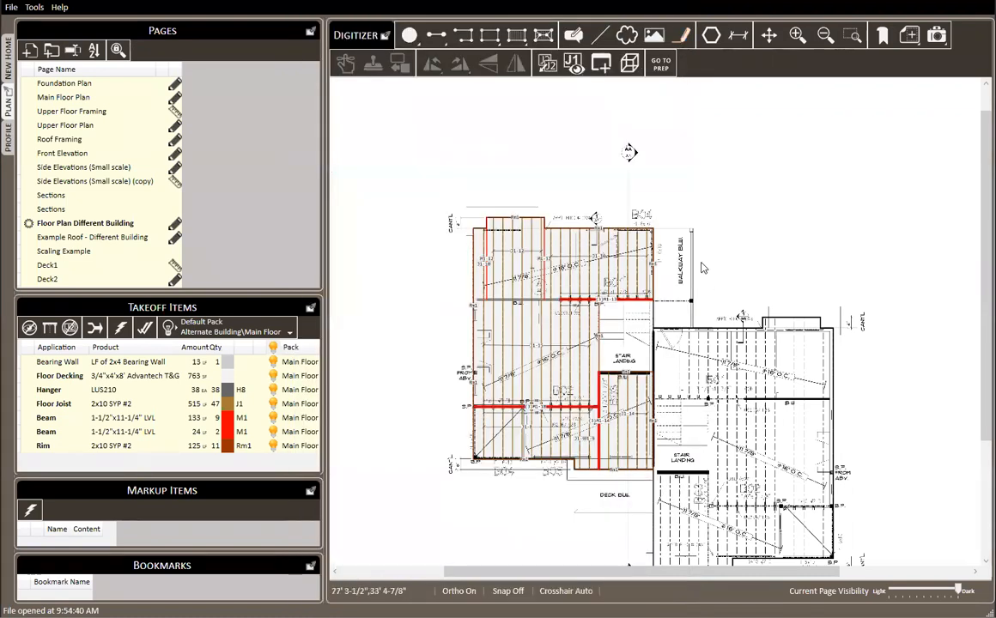
# Check the options of the main floor's container section for drawing more sections like it.
pyautogui.scroll(3, 546, 314)
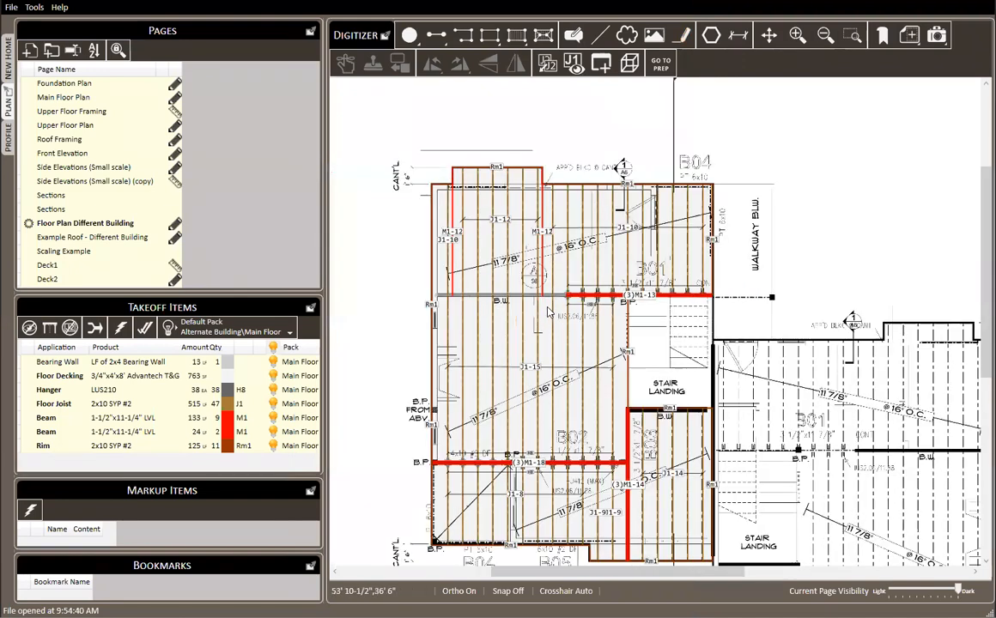
pyautogui.hscroll(2, 555, 264)
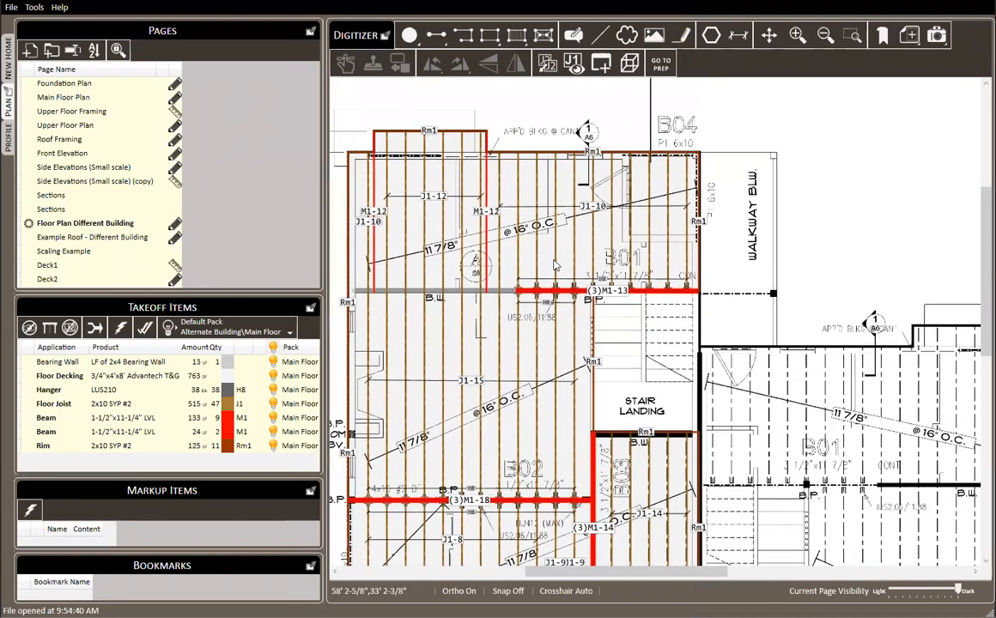
pyautogui.rightClick(525, 177)
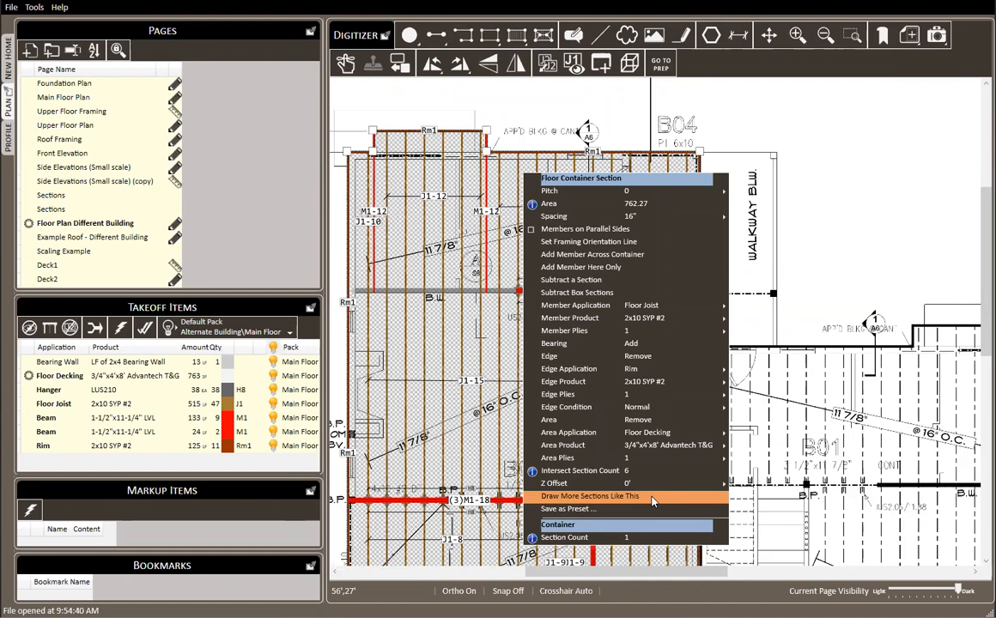
pyautogui.click(766, 166)
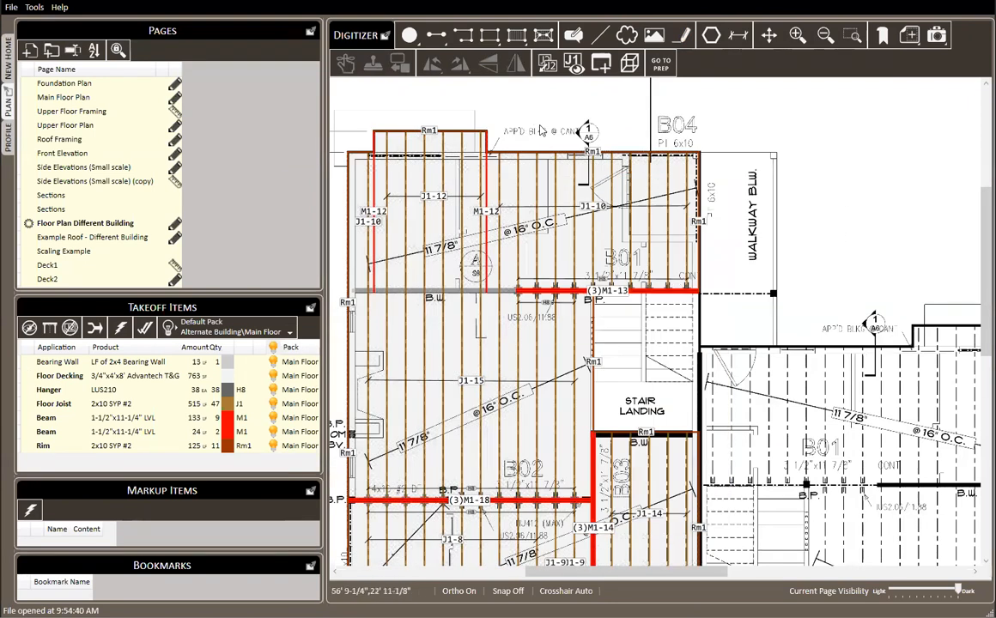
pyautogui.moveTo(801, 212); pyautogui.dragTo(762, 268)
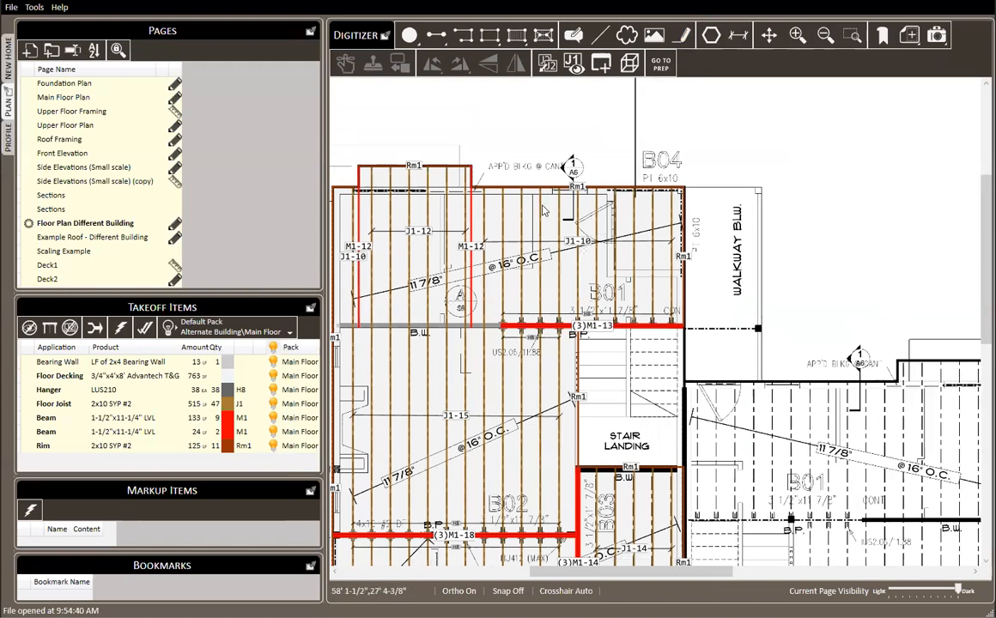
# Draw a six-cornered floor container with the existing floor section's properties in the blank area beyond the walkway, using Draw More Like This.
pyautogui.click(494, 195)
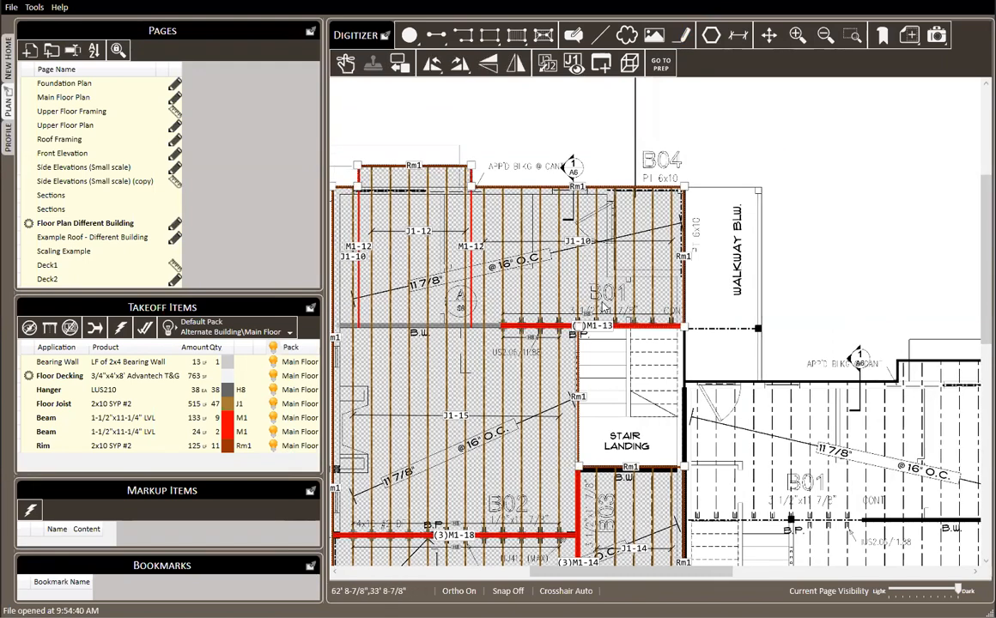
pyautogui.press('f')
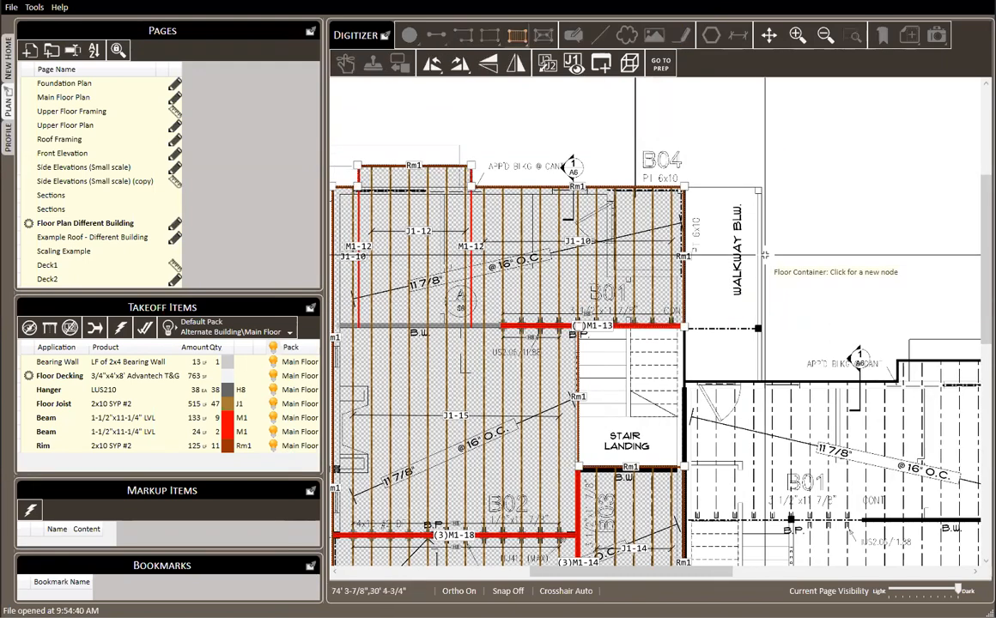
pyautogui.moveTo(840, 196); pyautogui.dragTo(693, 224)
pyautogui.click(652, 229)
pyautogui.click(652, 121)
pyautogui.click(784, 121)
pyautogui.click(757, 212)
pyautogui.click(842, 212)
pyautogui.click(842, 296)
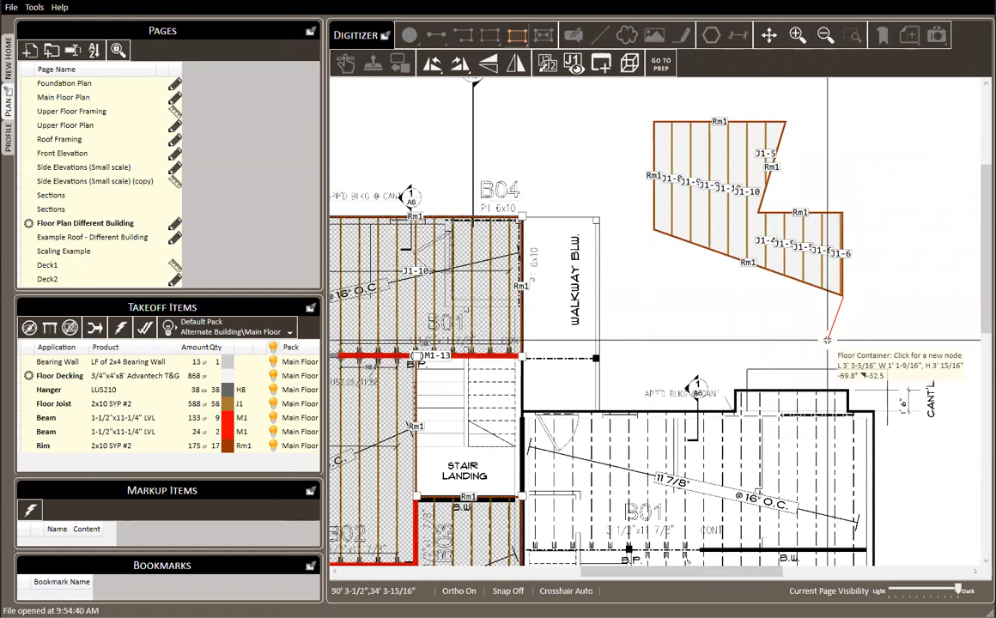
pyautogui.press('Escape')
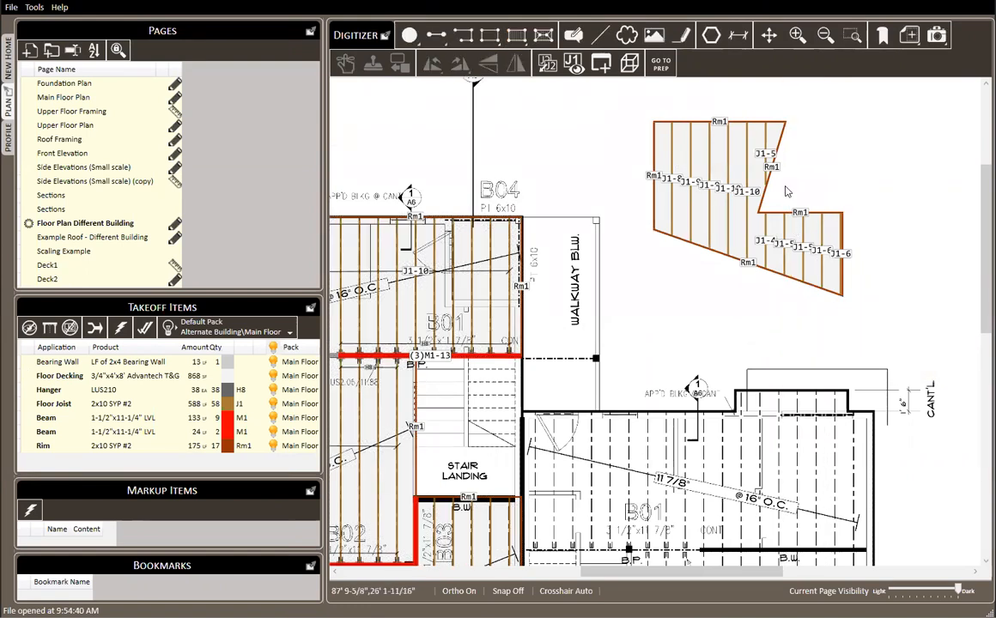
# Delete the six-cornered floor container drawn in the blank area beyond the walkway.
pyautogui.scroll(2, 729, 172)
pyautogui.scroll(1, 726, 187)
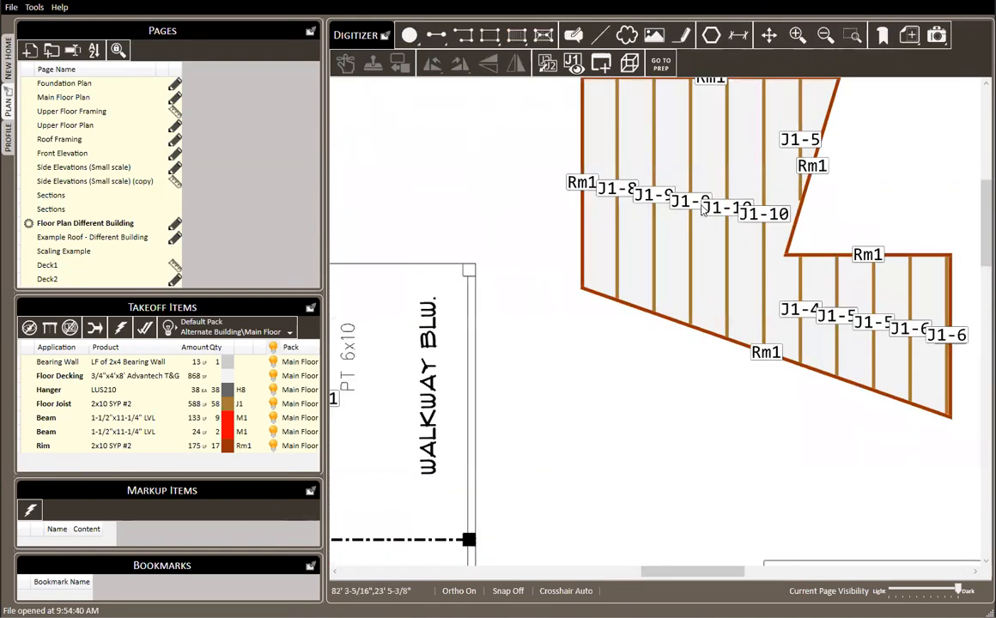
pyautogui.click(704, 149)
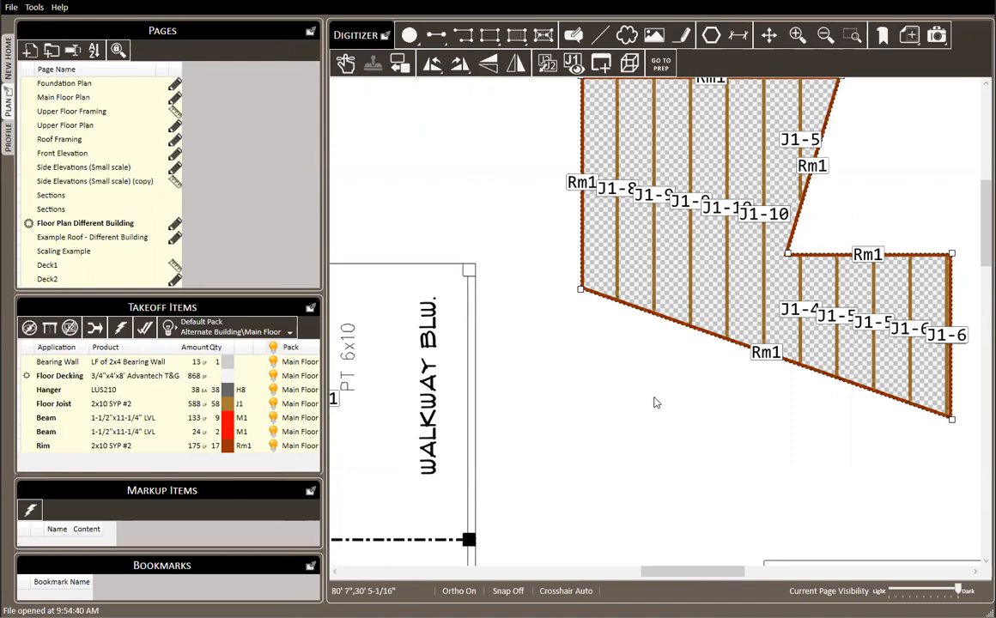
pyautogui.scroll(-2, 649, 355)
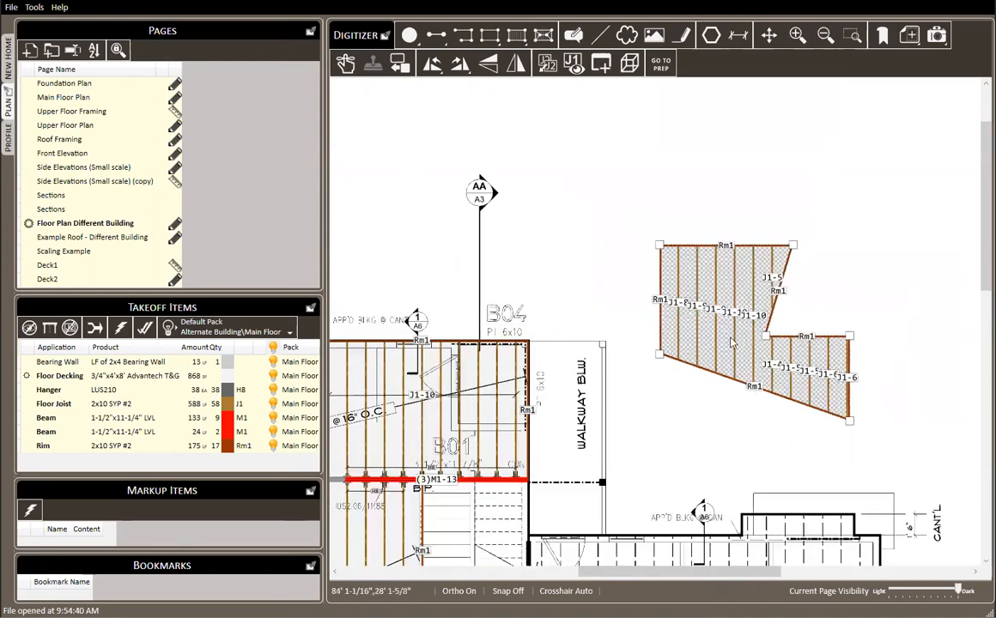
pyautogui.press('Delete')
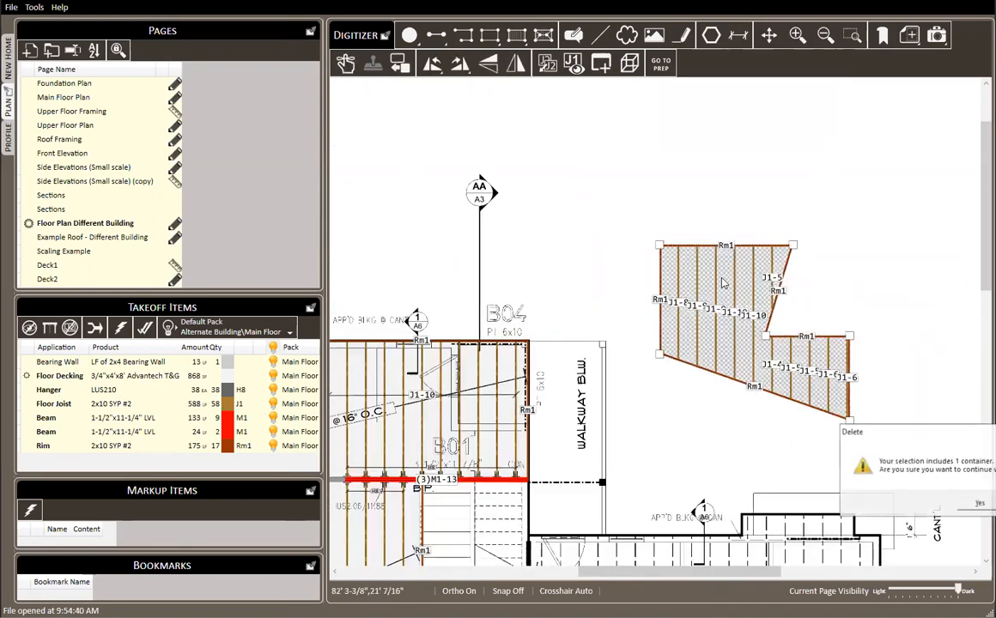
pyautogui.press('Return')
# Open the Example Roof - Different Building page at its large upper roof section.
pyautogui.click(85, 233)
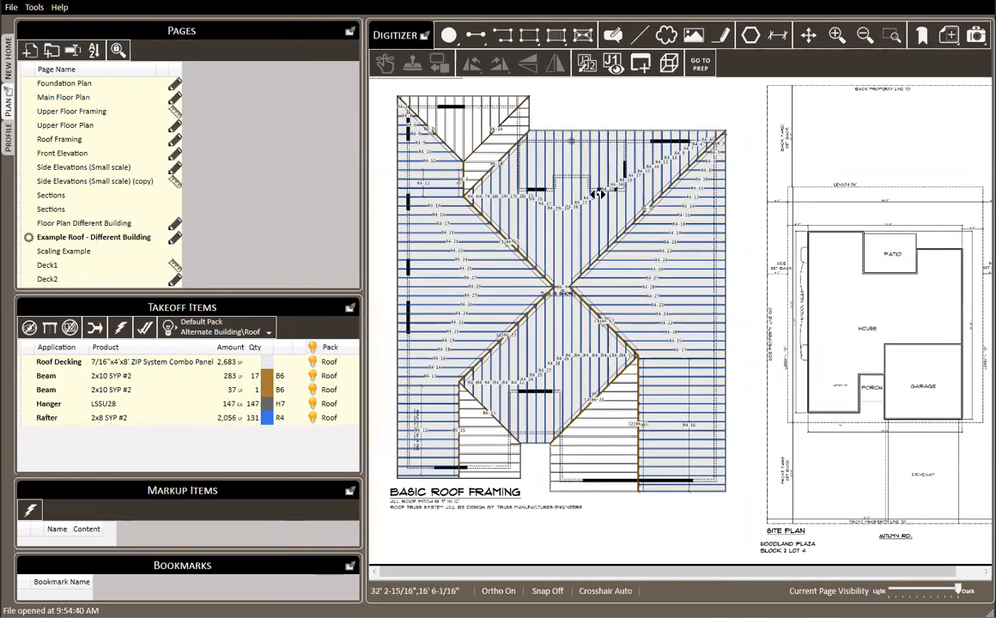
pyautogui.scroll(3, 590, 167)
pyautogui.scroll(3, 595, 163)
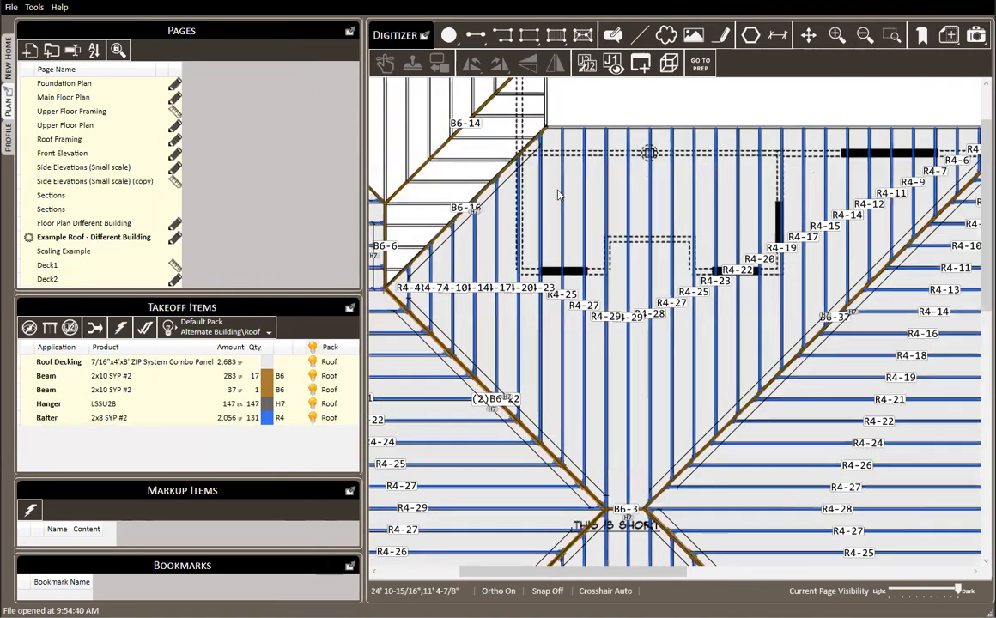
pyautogui.moveTo(699, 211)
pyautogui.mouseDown()
pyautogui.moveTo(687, 279)
pyautogui.moveTo(589, 194)
pyautogui.moveTo(535, 214)
pyautogui.moveTo(621, 225)
pyautogui.mouseUp()
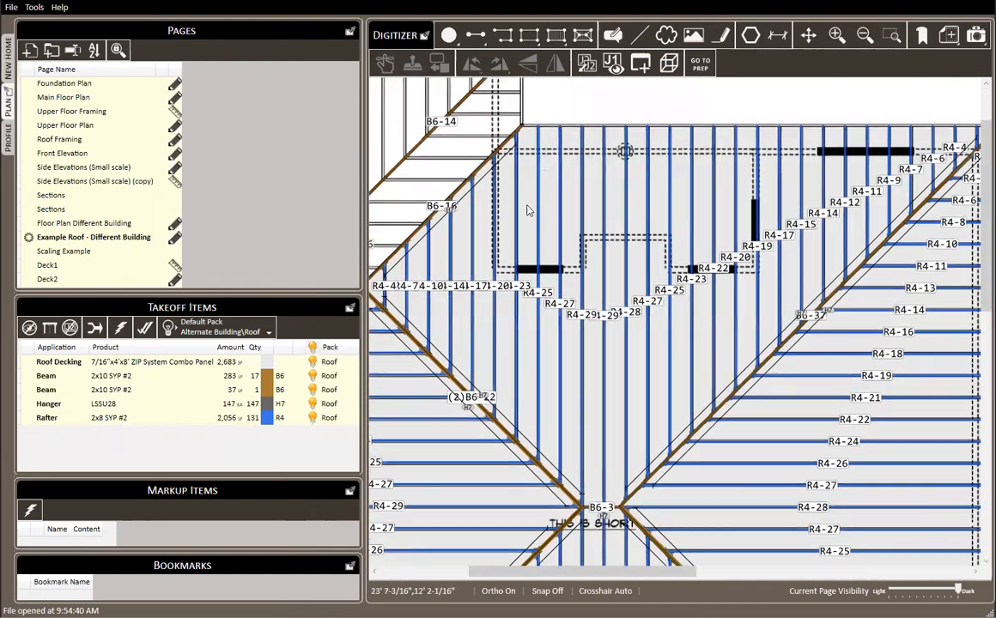
# Set a diagonal framing orientation line for the large upper roof section.
pyautogui.click(638, 192)
pyautogui.rightClick(638, 192)
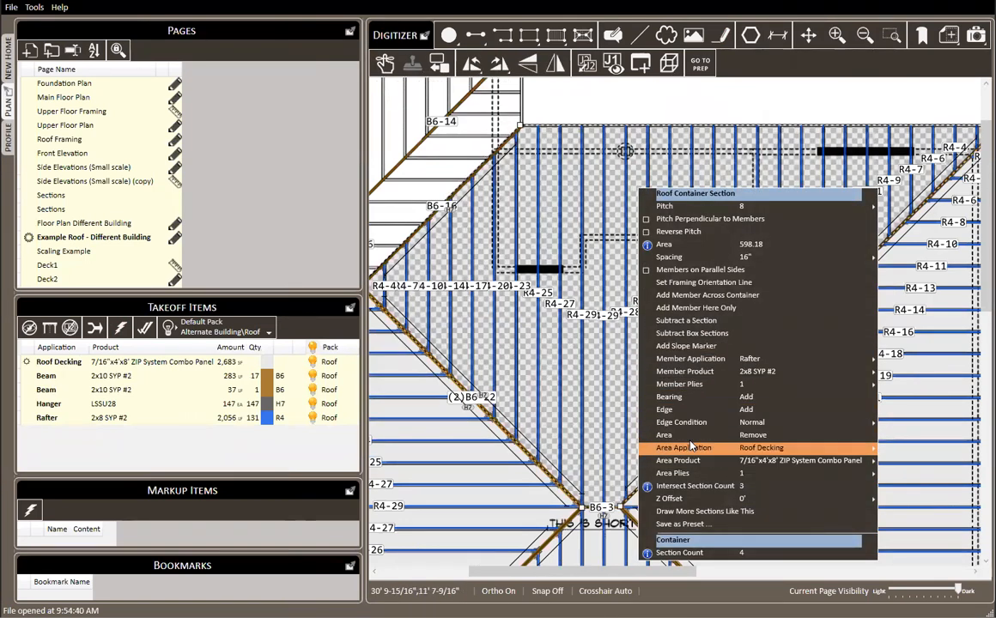
pyautogui.click(678, 332)
pyautogui.click(700, 151)
pyautogui.click(631, 202)
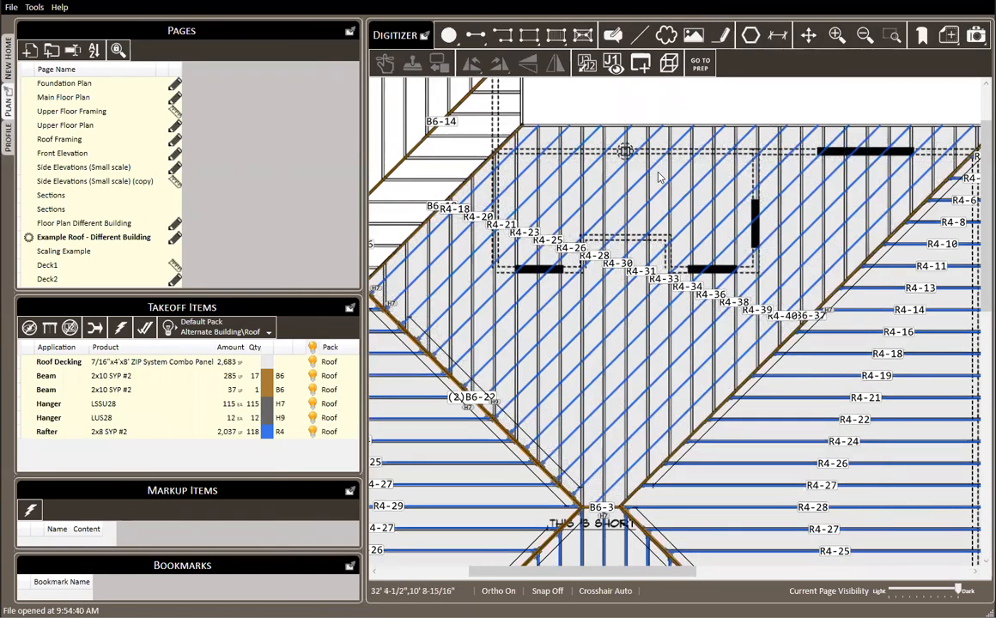
pyautogui.scroll(2, 657, 114)
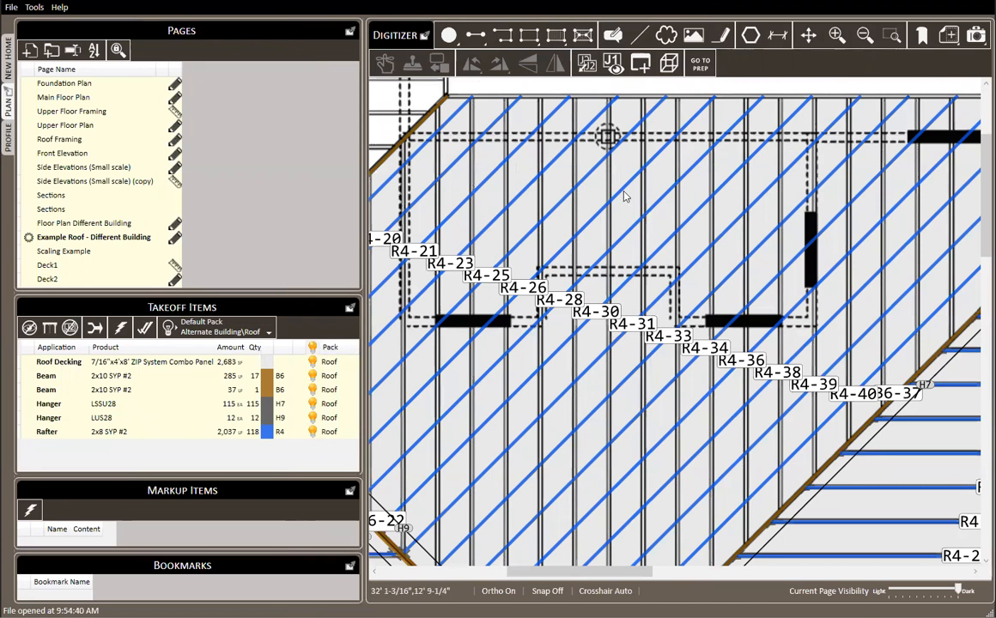
# Assign F12 as the hotkey for Set Framing Orientation Line in the user settings.
pyautogui.click(35, 8)
pyautogui.click(65, 98)
pyautogui.click(351, 127)
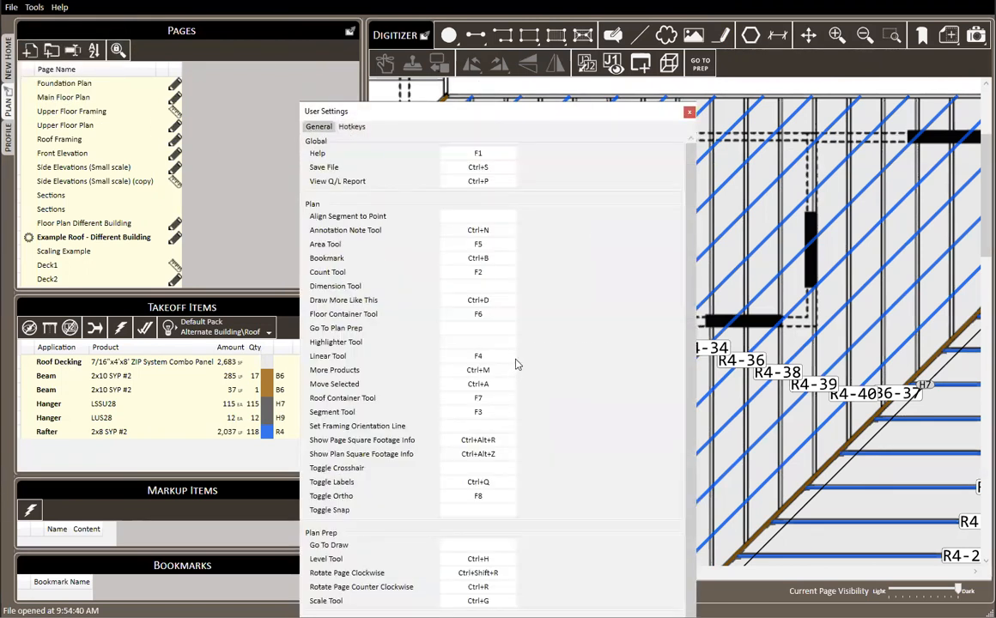
pyautogui.scroll(-2, 525, 395)
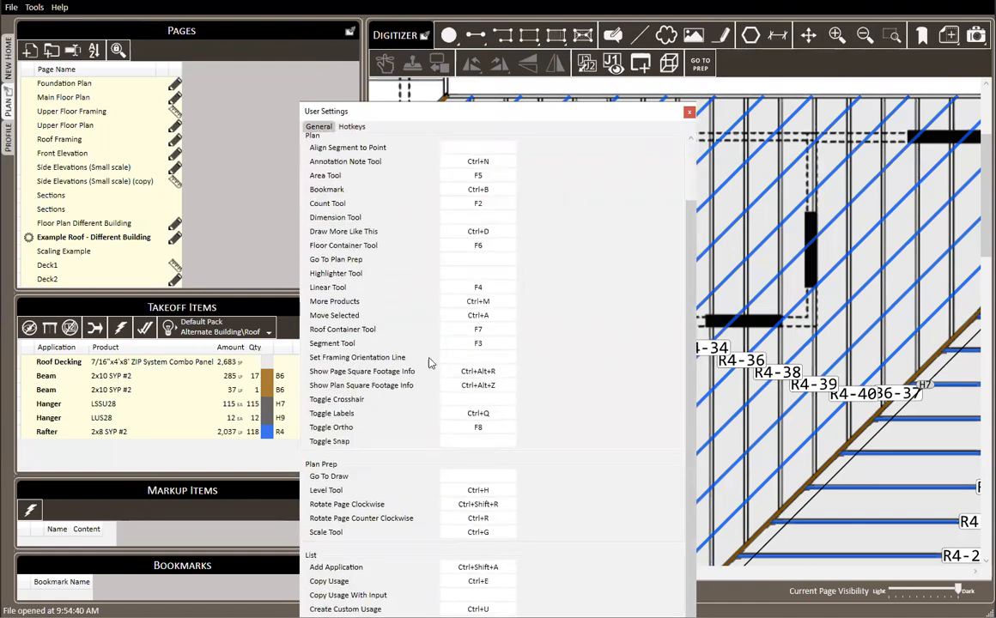
pyautogui.click(481, 357)
pyautogui.press('F12')
pyautogui.click(689, 114)
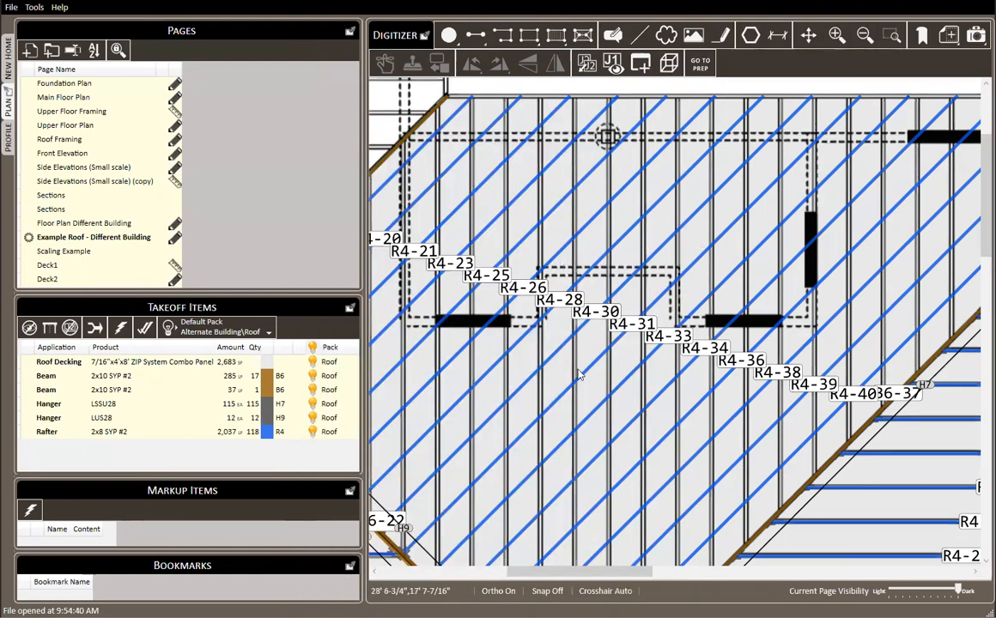
# Set a vertical framing orientation line for the large upper roof section so its rafters run vertically.
pyautogui.scroll(-2, 579, 375)
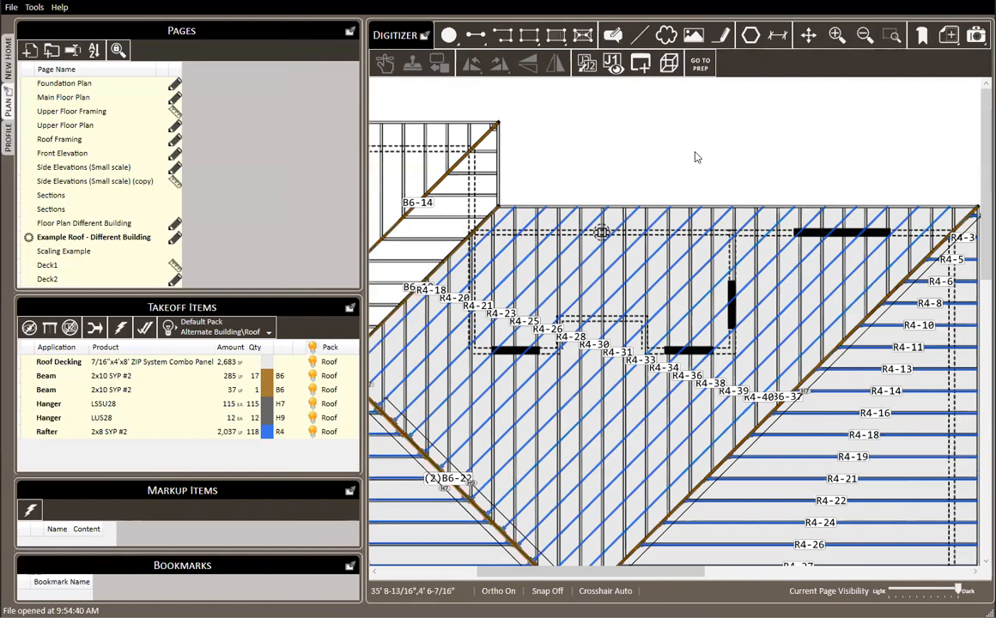
pyautogui.scroll(2, 639, 243)
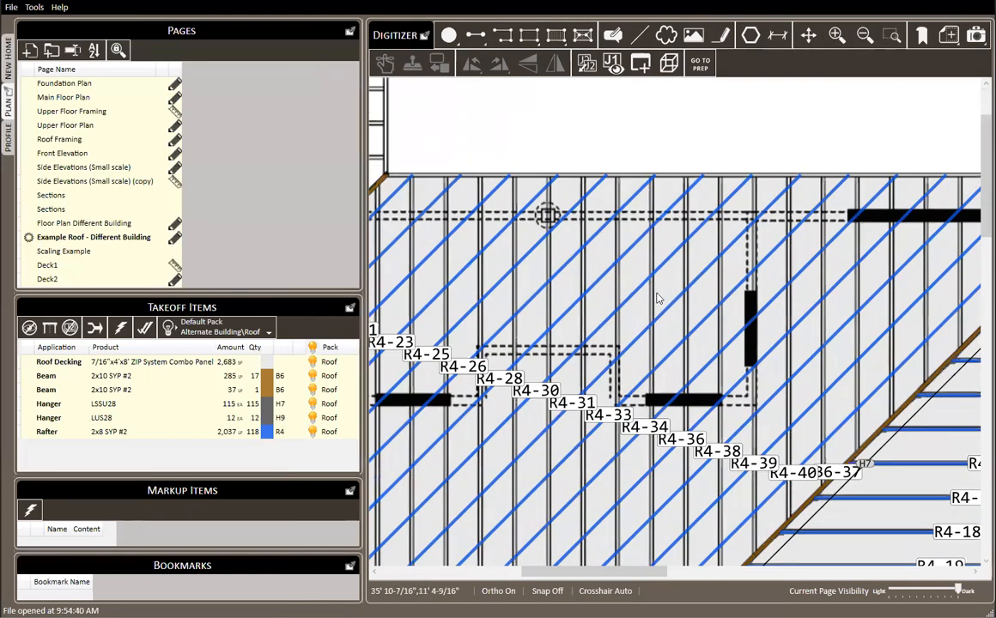
pyautogui.click(639, 212)
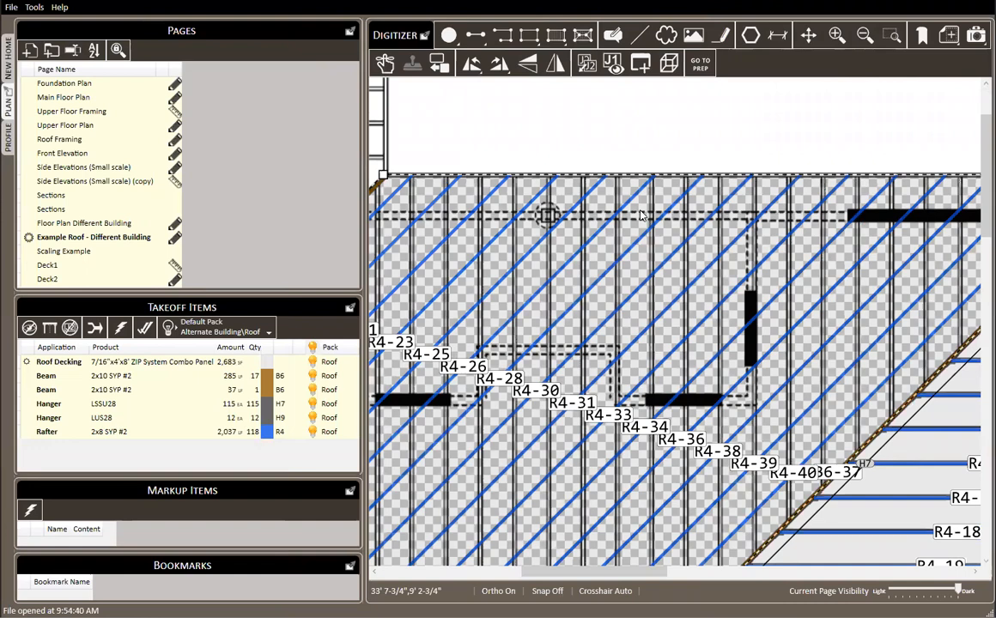
pyautogui.press('f')
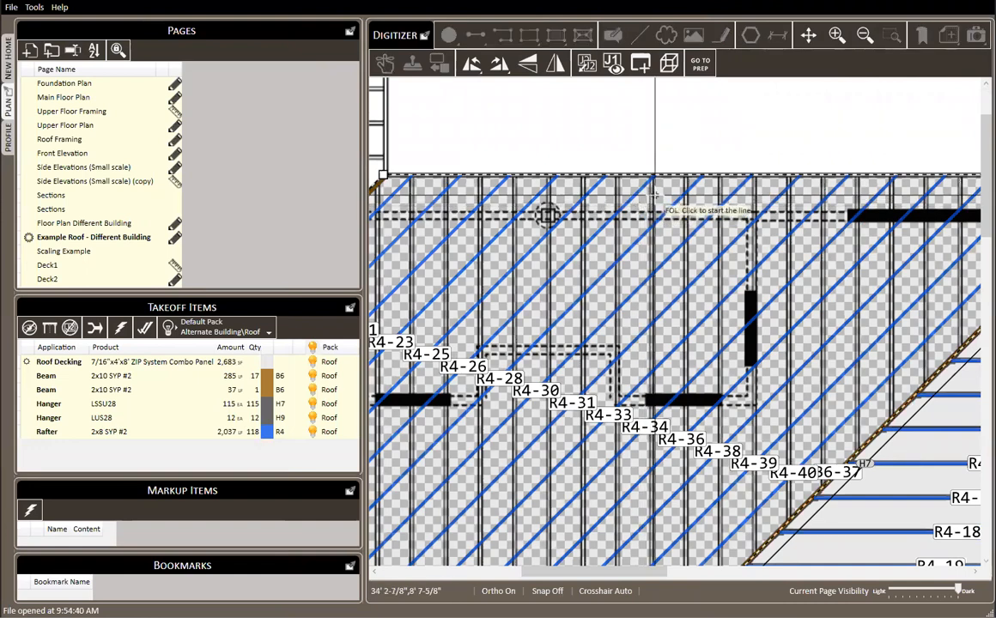
pyautogui.click(653, 194)
pyautogui.click(655, 260)
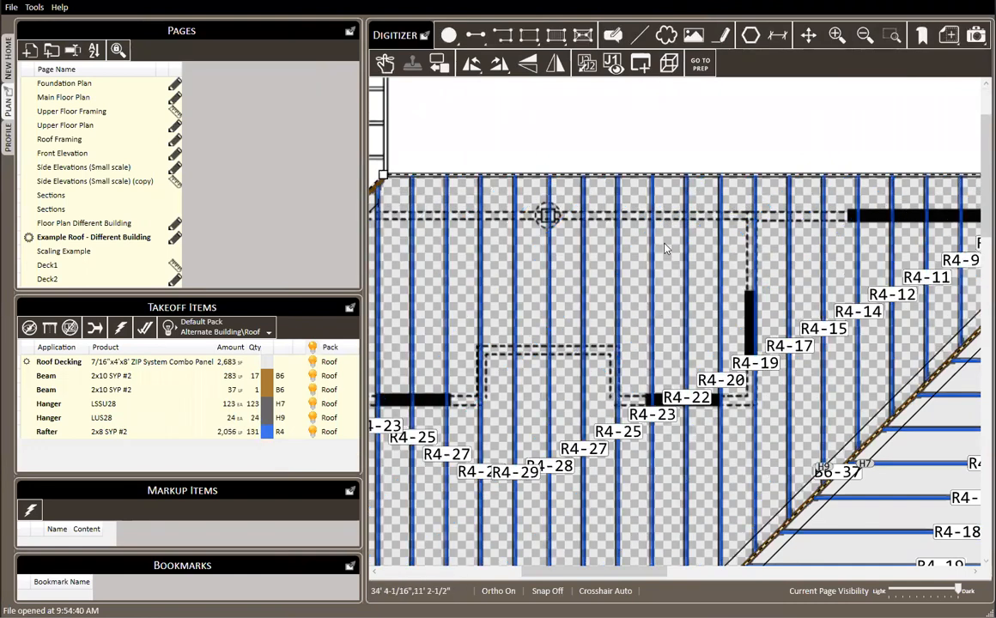
# Set a vertical framing orientation line for the roof section along the building's right side.
pyautogui.click(657, 112)
pyautogui.moveTo(869, 157); pyautogui.dragTo(555, 155)
pyautogui.click(766, 339)
pyautogui.press('f')
pyautogui.click(778, 332)
pyautogui.click(783, 395)
# Set a horizontal framing orientation line for the right-side roof section so its rafters run horizontally.
pyautogui.press('f')
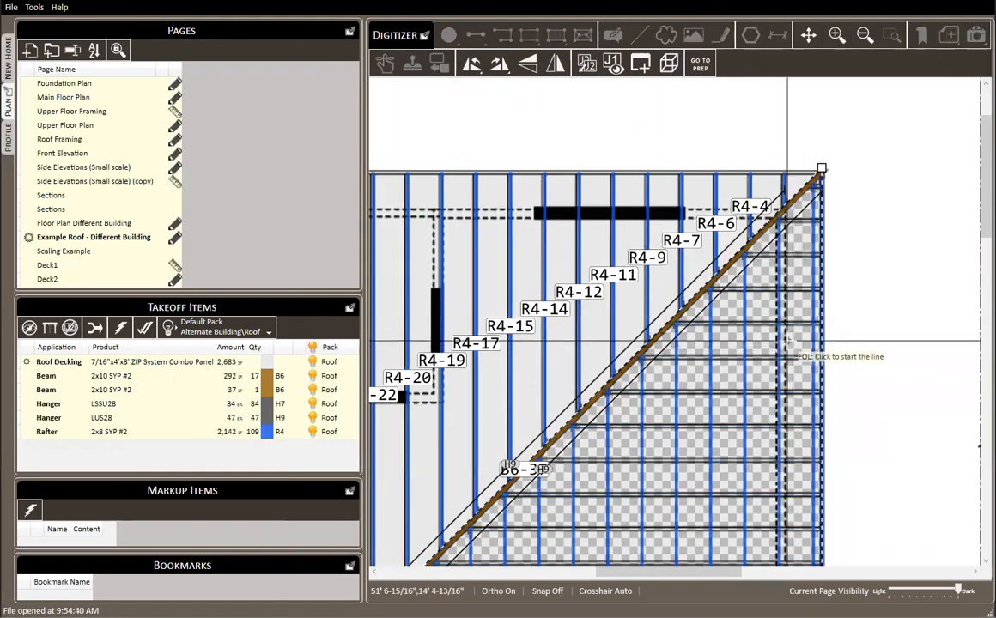
pyautogui.scroll(2, 821, 330)
pyautogui.click(816, 319)
pyautogui.click(676, 321)
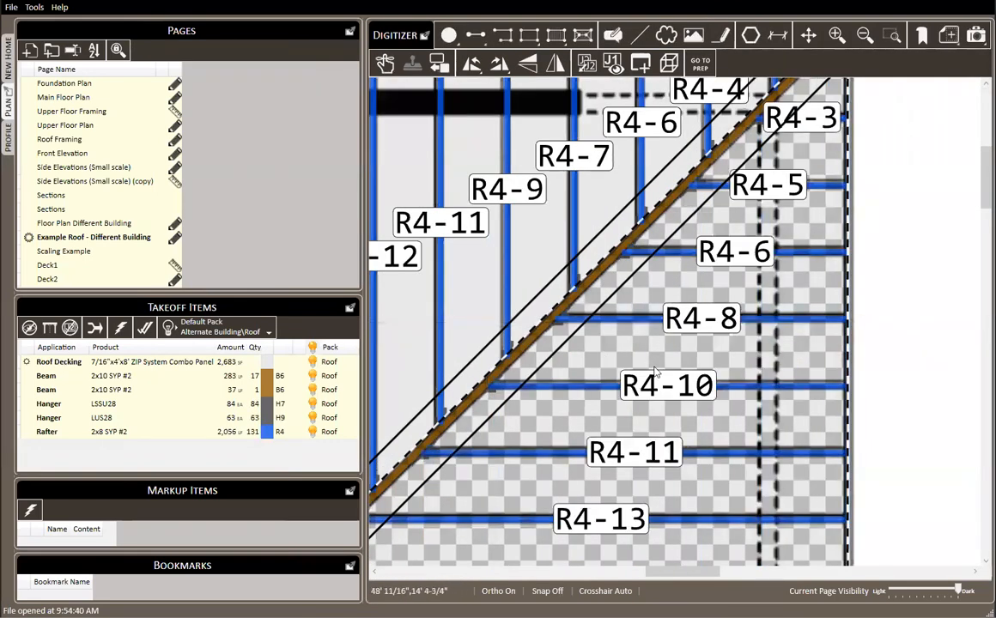
pyautogui.scroll(-3, 699, 361)
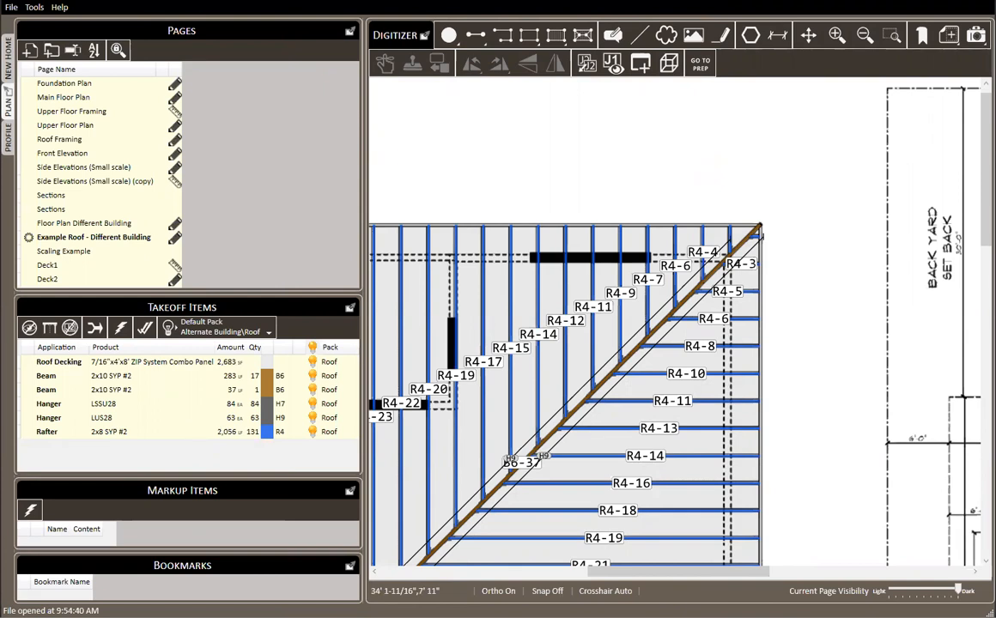
# Switch to the image viewer showing Mouse.png and move its window higher.
pyautogui.hotkey('alt', 'Tab')
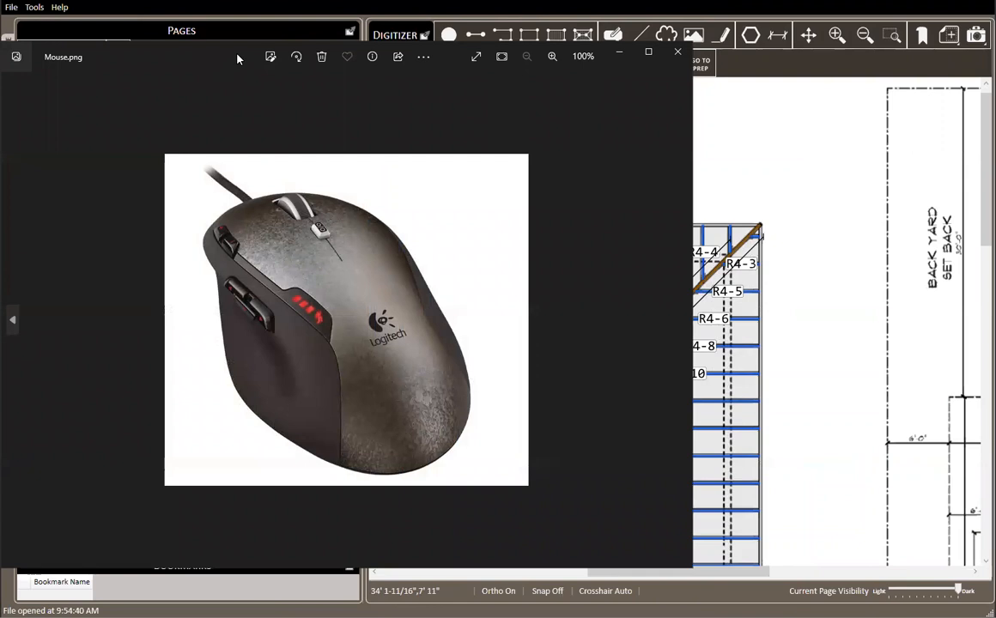
pyautogui.moveTo(237, 58); pyautogui.dragTo(347, 16)
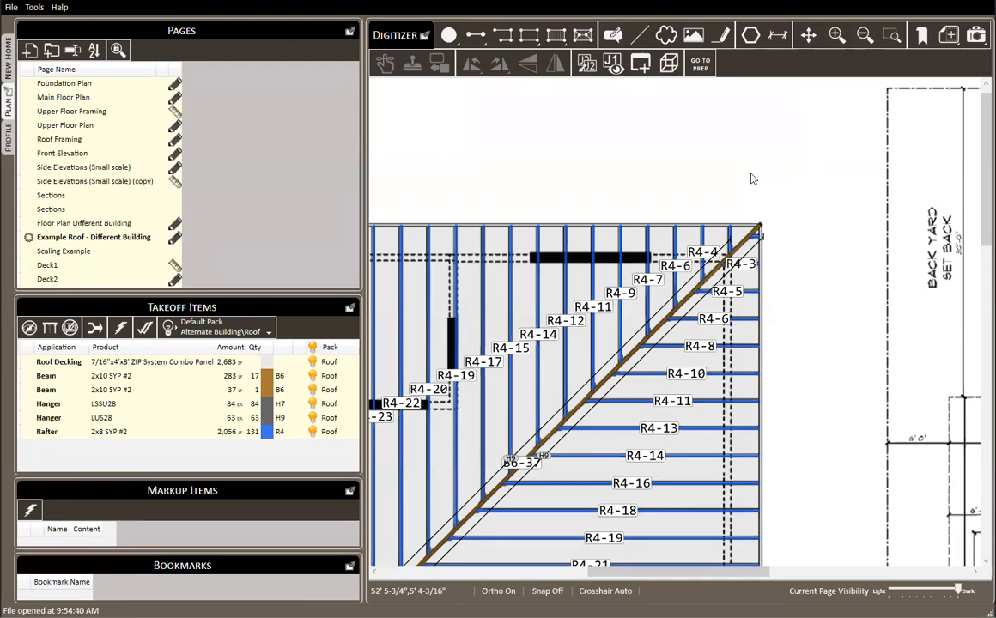
# Use Draw More Sections Like This on the large upper roof section to outline the triangular section at the roof's upper-left corner.
pyautogui.scroll(-3, 793, 151)
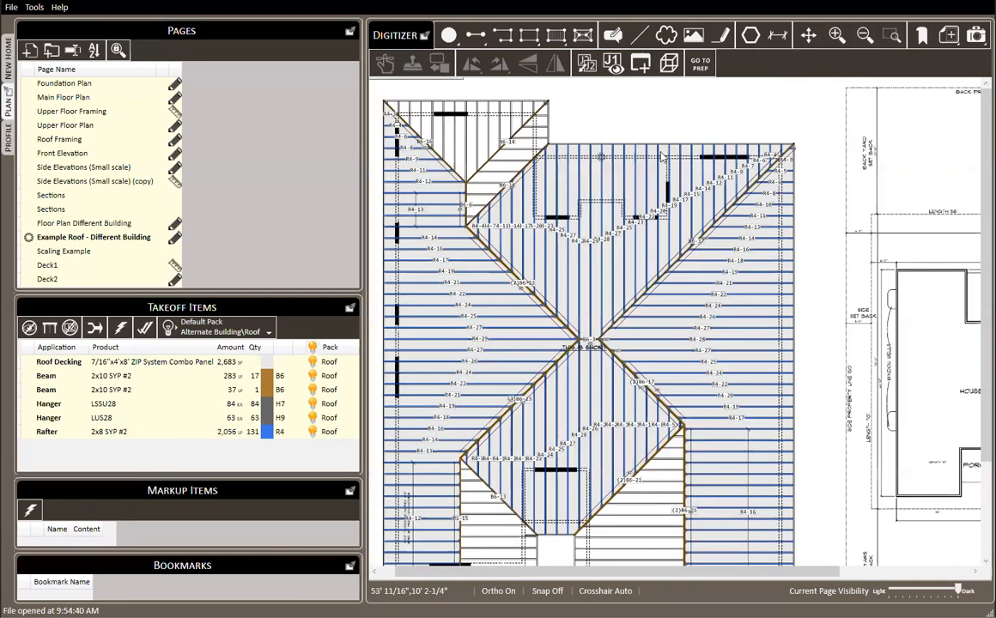
pyautogui.scroll(-1, 665, 133)
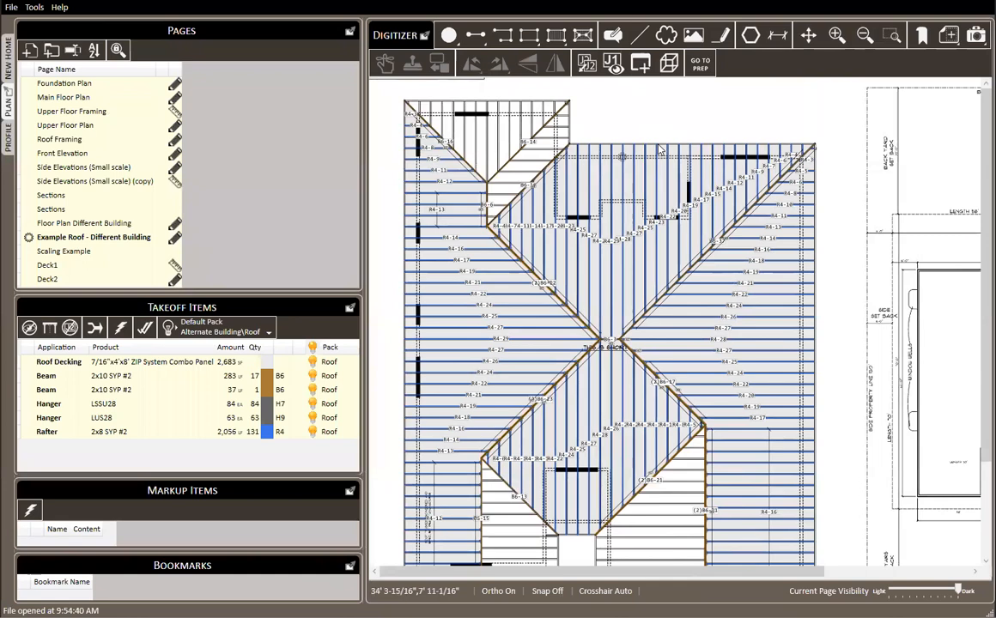
pyautogui.scroll(4, 659, 151)
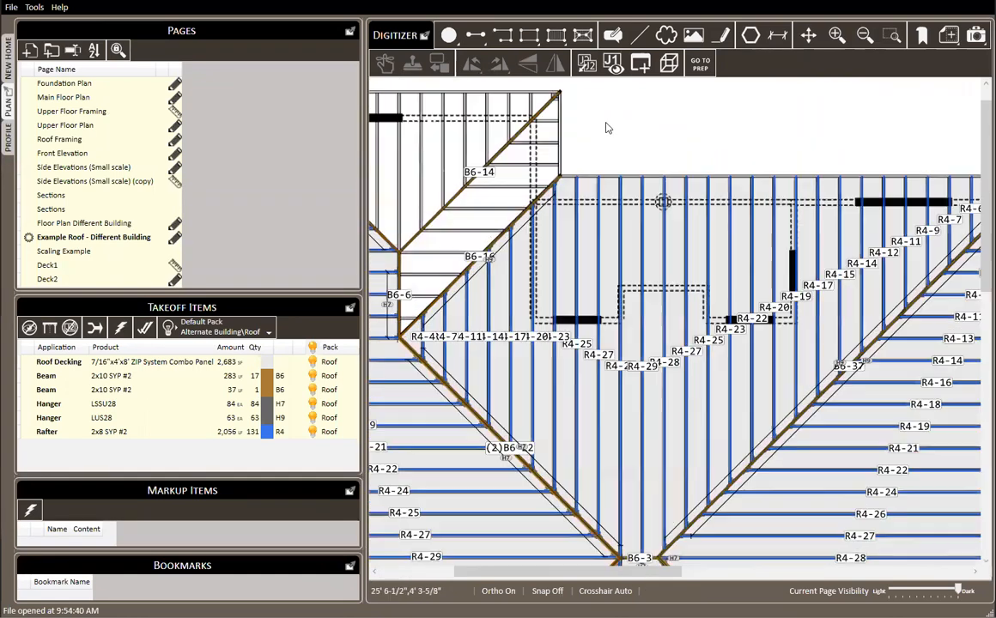
pyautogui.scroll(-4, 697, 140)
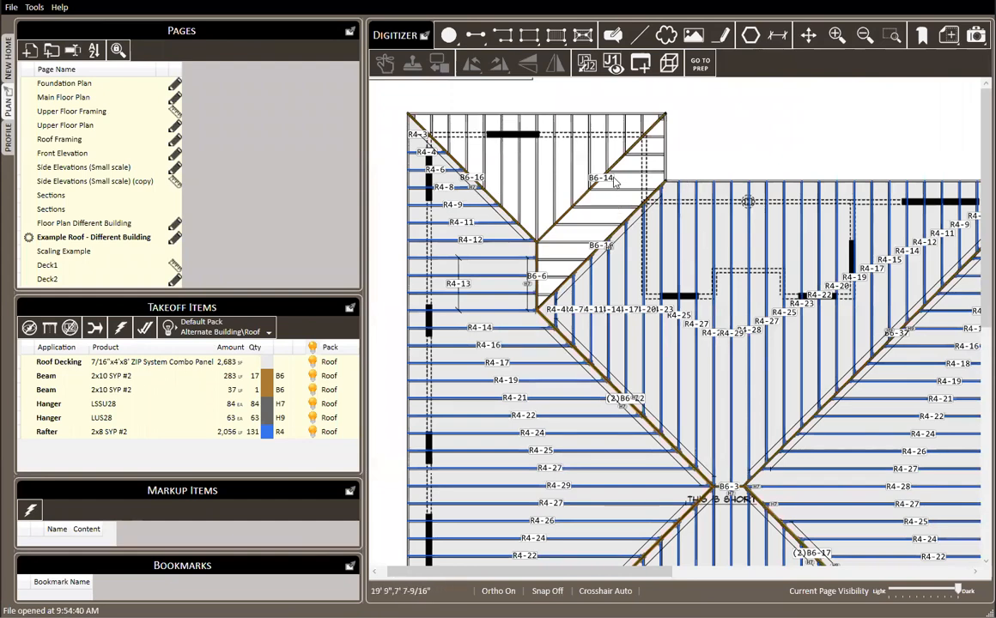
pyautogui.scroll(2, 684, 247)
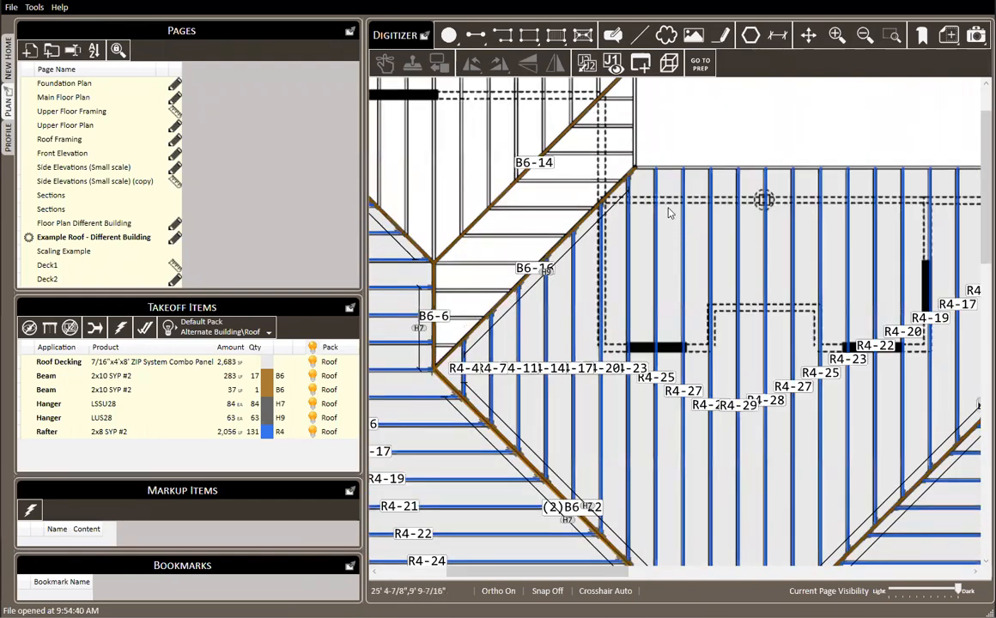
pyautogui.click(671, 215)
pyautogui.rightClick(670, 213)
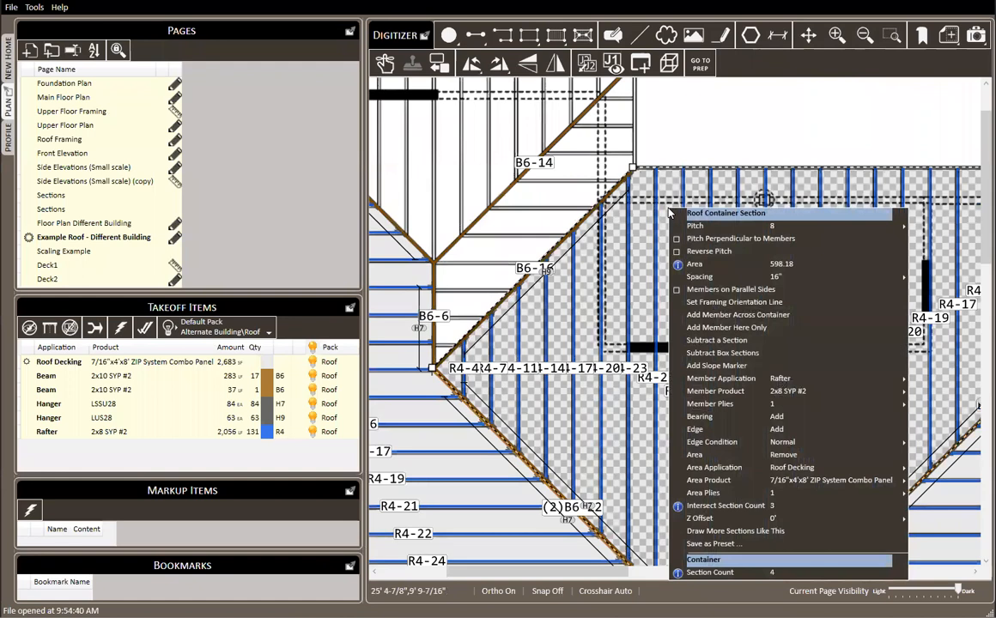
pyautogui.click(764, 539)
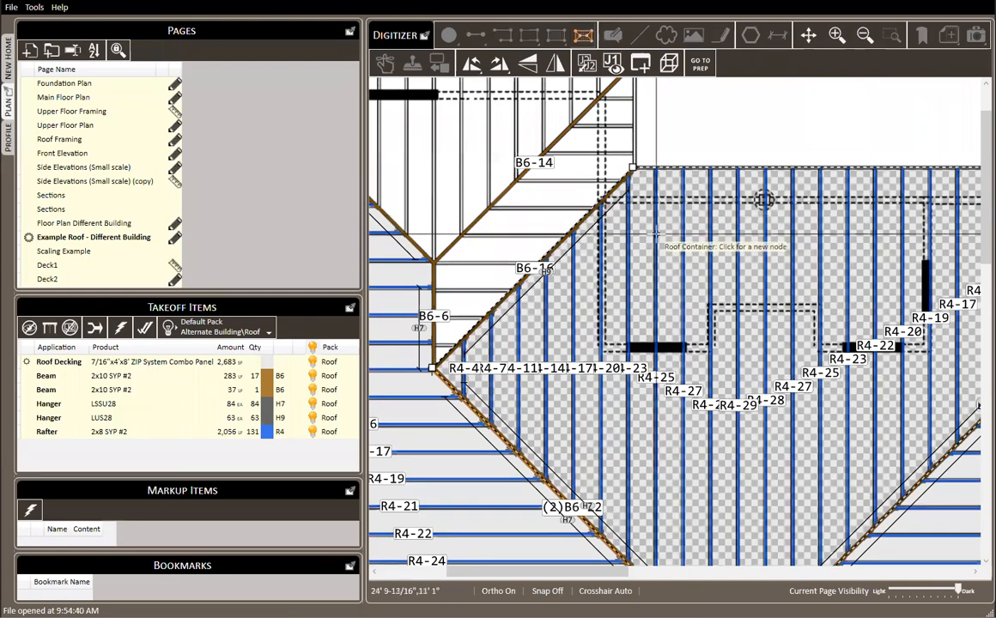
pyautogui.scroll(-1, 660, 225)
pyautogui.scroll(3, 447, 110)
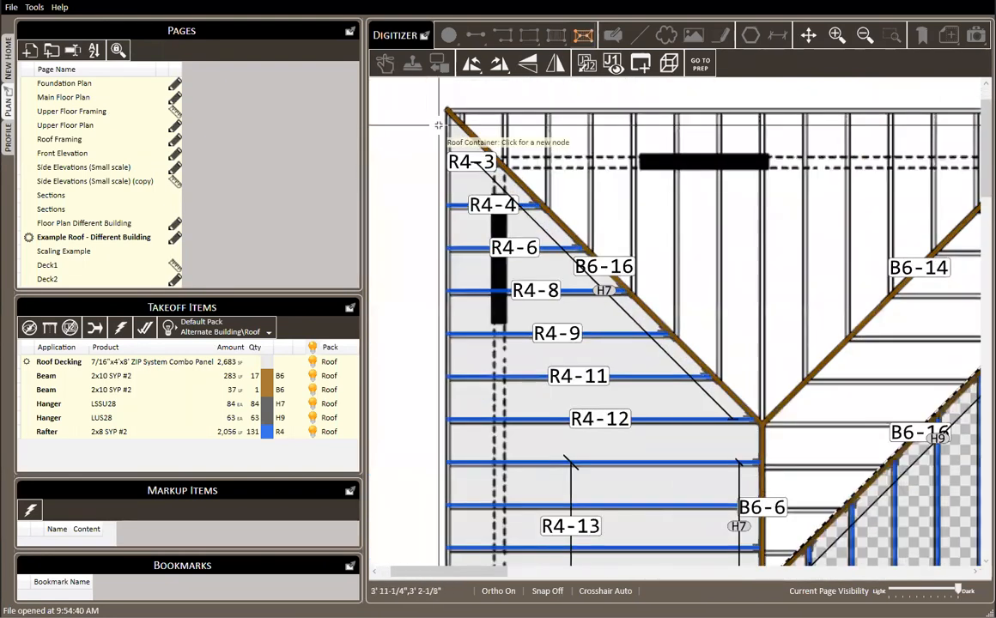
pyautogui.click(447, 110)
pyautogui.click(759, 420)
pyautogui.scroll(-2, 853, 159)
pyautogui.scroll(2, 858, 144)
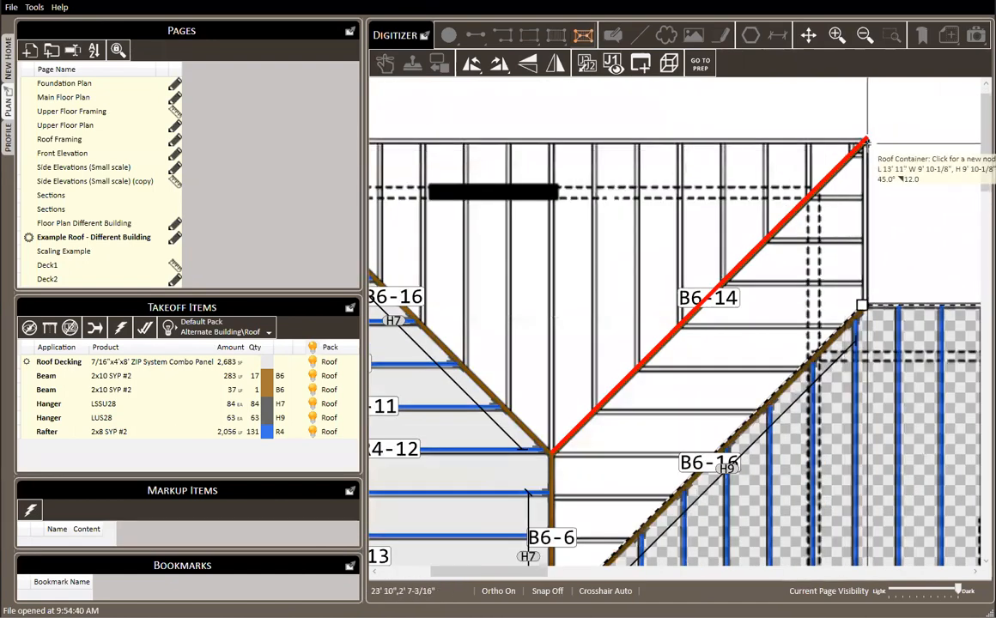
pyautogui.click(865, 139)
pyautogui.click(865, 139)
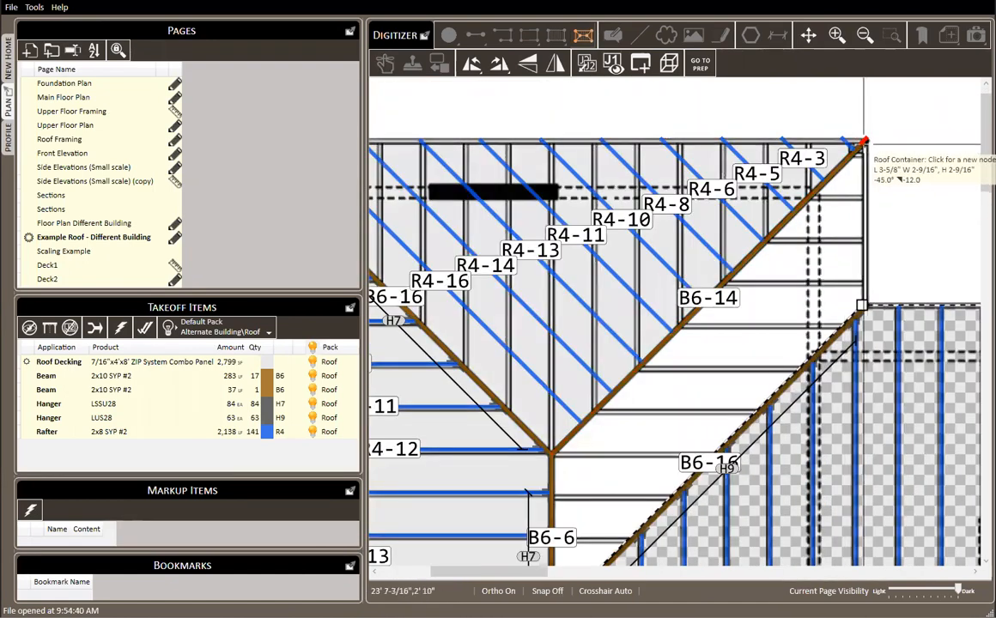
# Examine the whole roof plan for sections still missing, and finish the triangular section's outline.
pyautogui.scroll(-2, 704, 201)
pyautogui.scroll(-2, 704, 201)
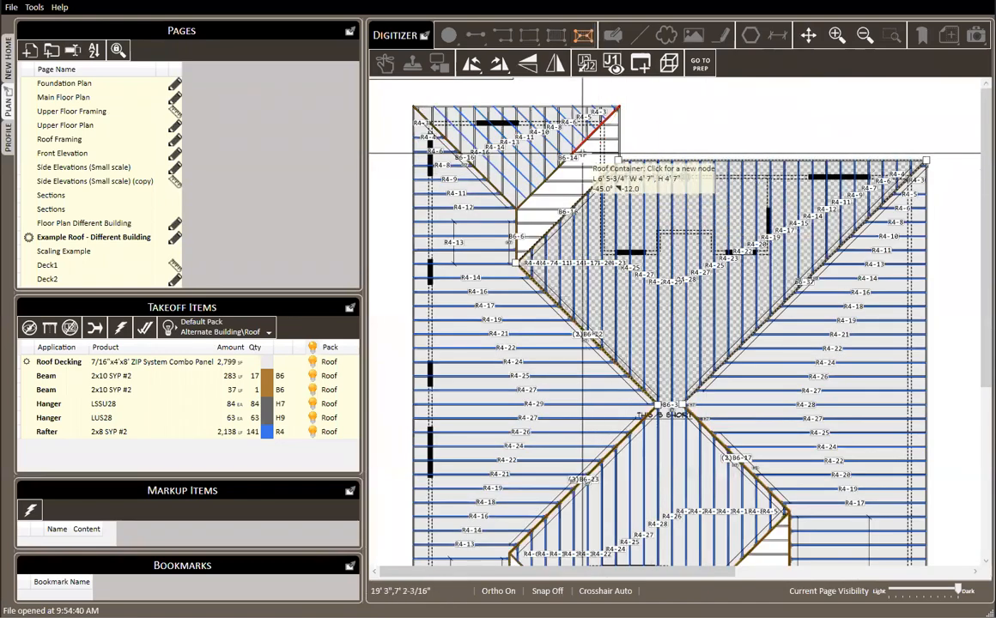
pyautogui.moveTo(766, 445); pyautogui.dragTo(714, 254)
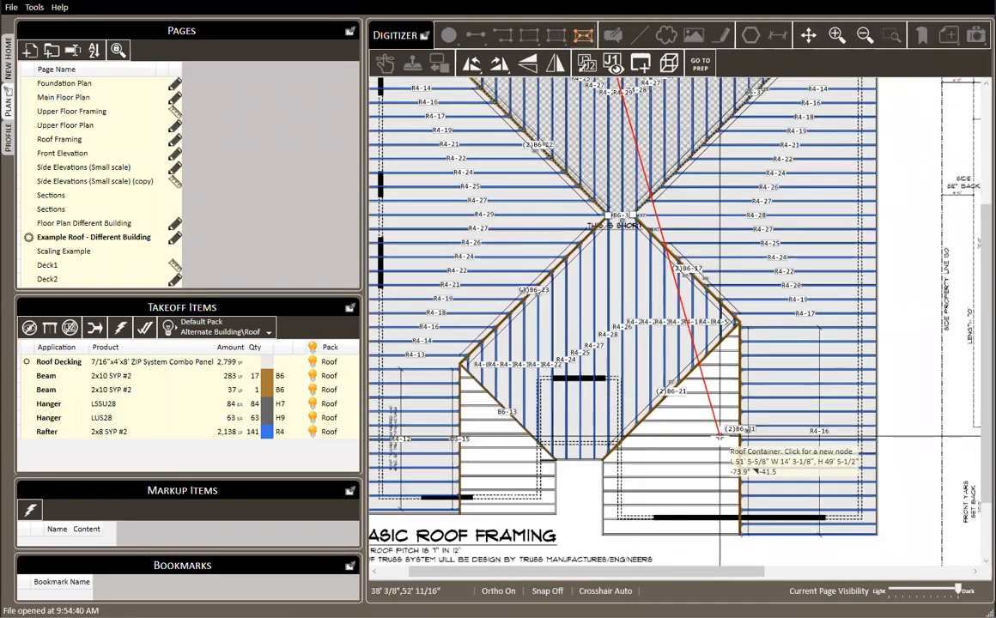
pyautogui.scroll(-1, 656, 529)
pyautogui.scroll(-1, 657, 529)
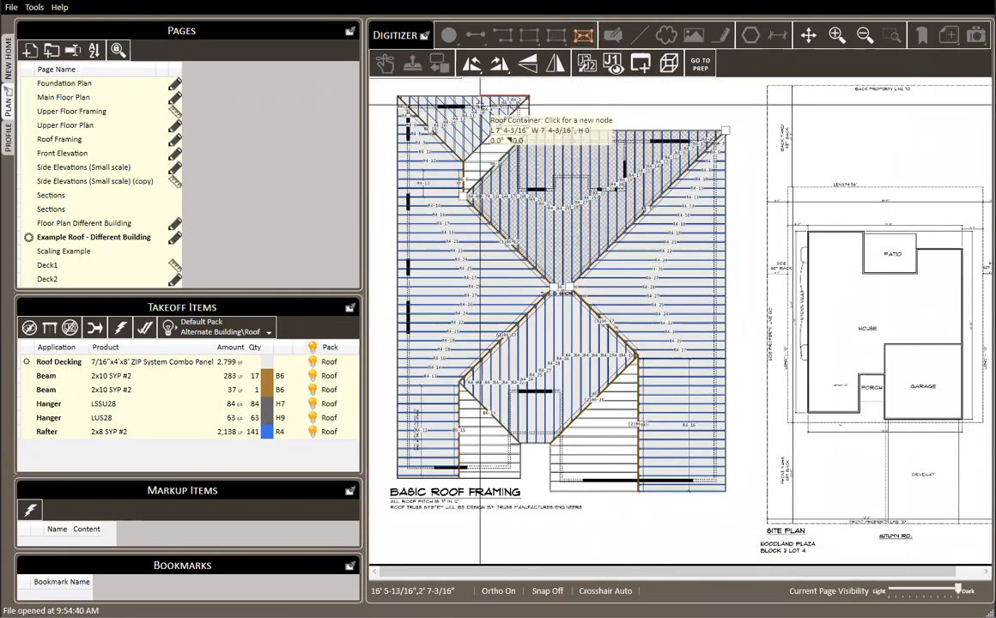
pyautogui.scroll(4, 515, 115)
pyautogui.moveTo(738, 194); pyautogui.dragTo(754, 194)
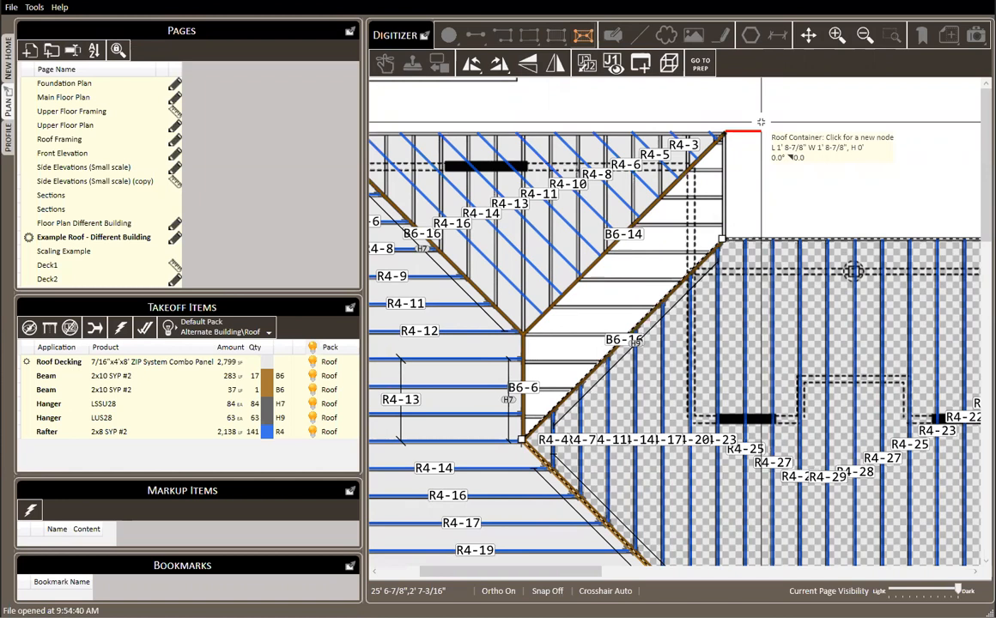
pyautogui.click(754, 169)
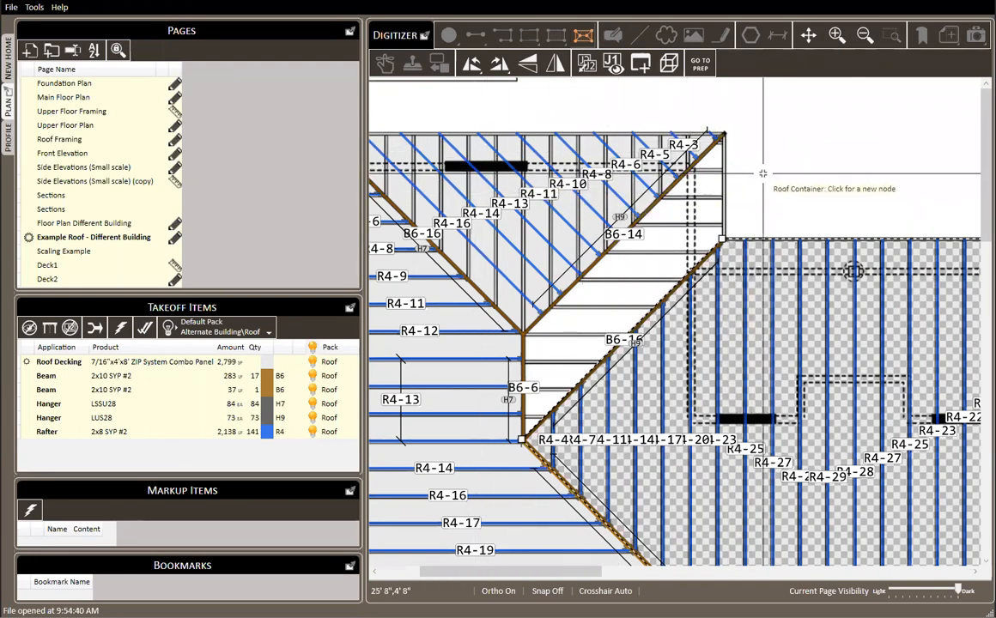
# Draw the matching four-sided roof section between the triangular section and the large upper section.
pyautogui.scroll(2, 738, 172)
pyautogui.scroll(-3, 731, 118)
pyautogui.click(730, 117)
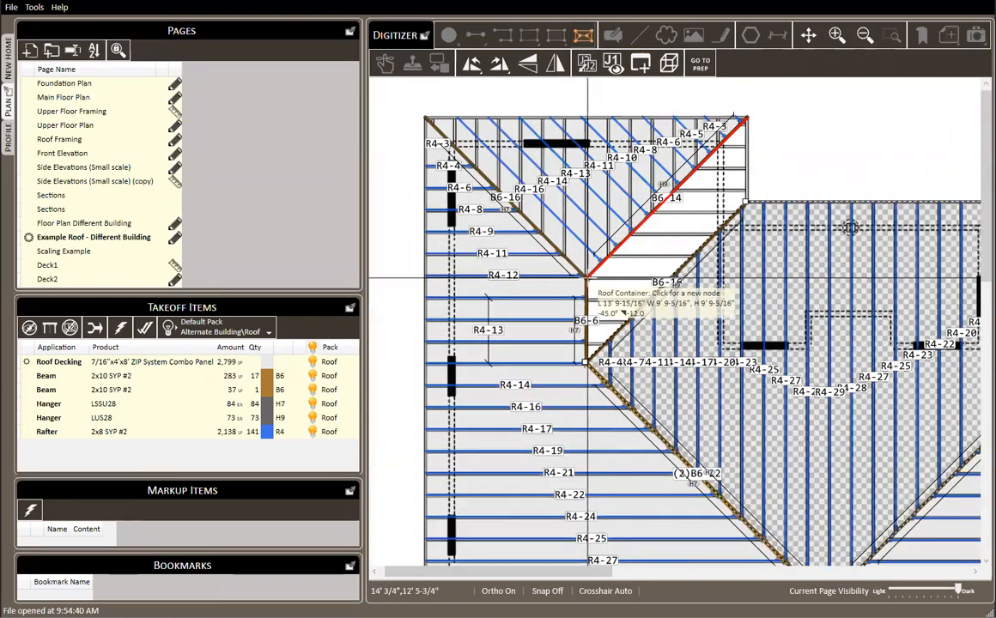
pyautogui.click(587, 276)
pyautogui.click(586, 362)
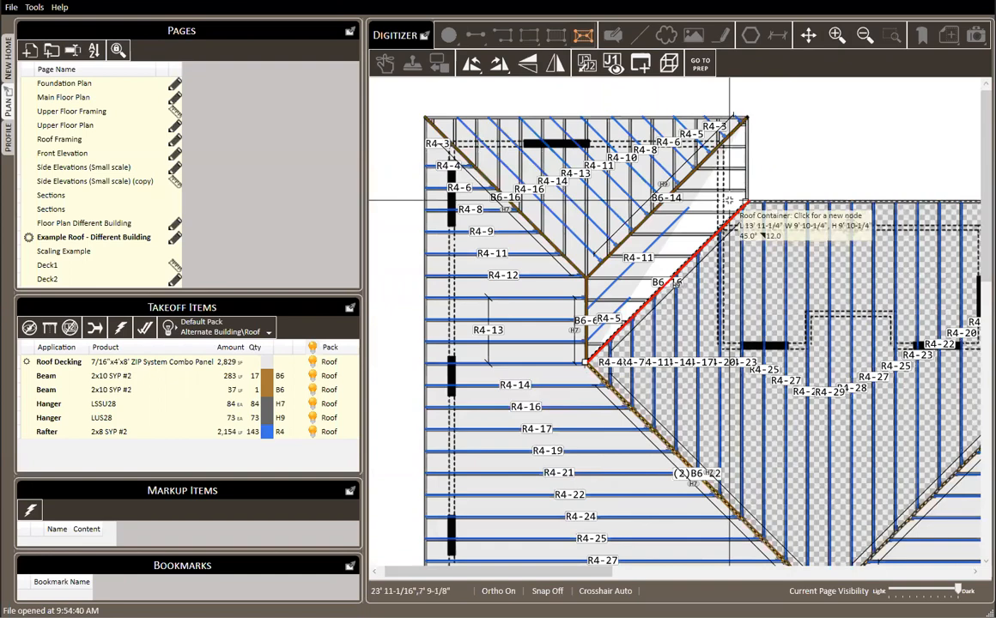
pyautogui.click(746, 203)
pyautogui.rightClick(820, 142)
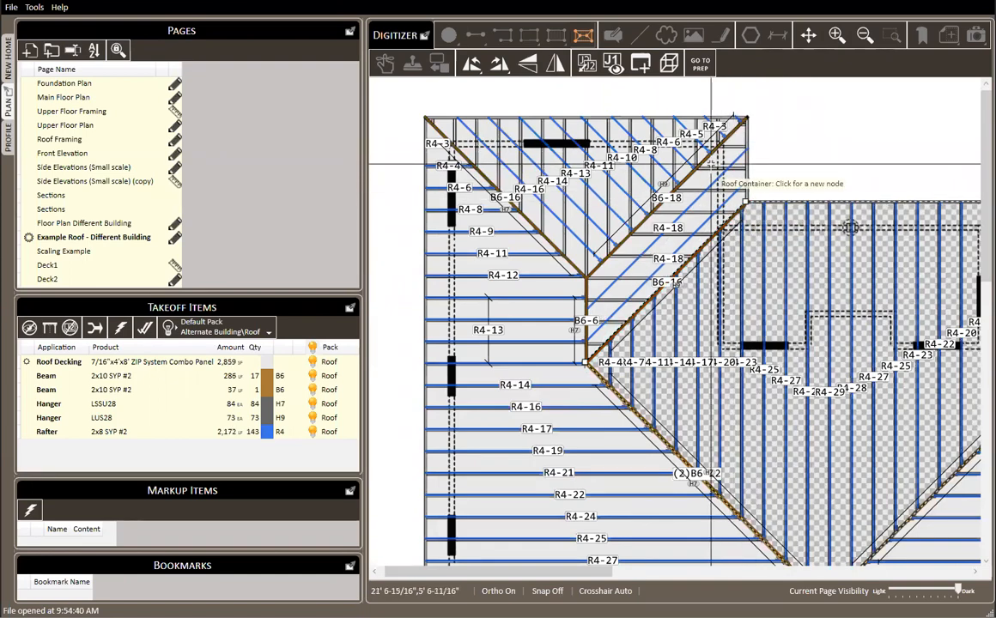
# Draw the matching four-sided roof section at the lower right, bounded by the two (2)B6-21 beams.
pyautogui.scroll(-4, 725, 182)
pyautogui.scroll(6, 516, 468)
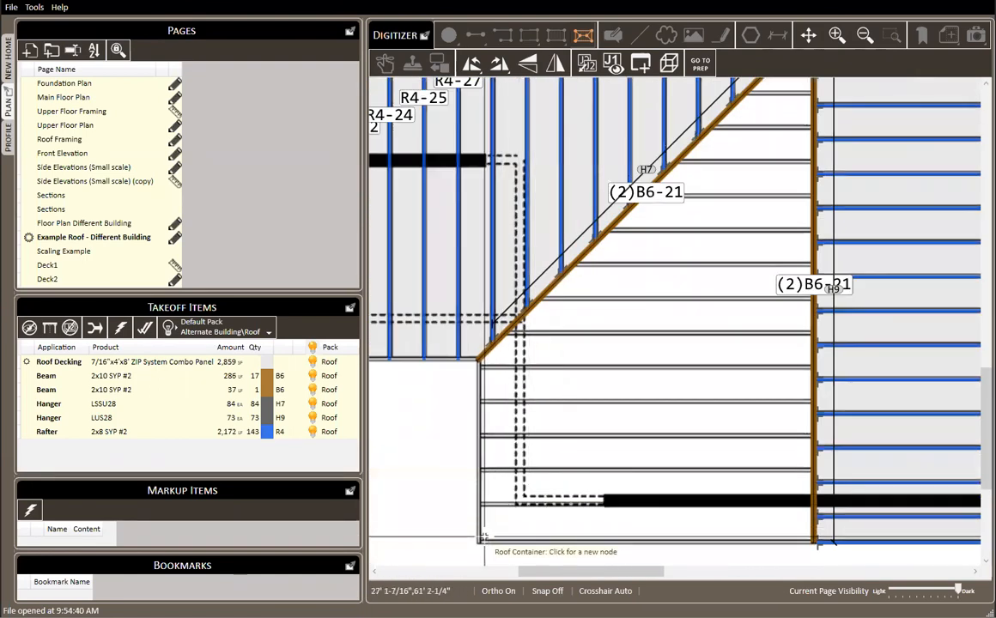
pyautogui.click(477, 540)
pyautogui.click(811, 541)
pyautogui.click(802, 187)
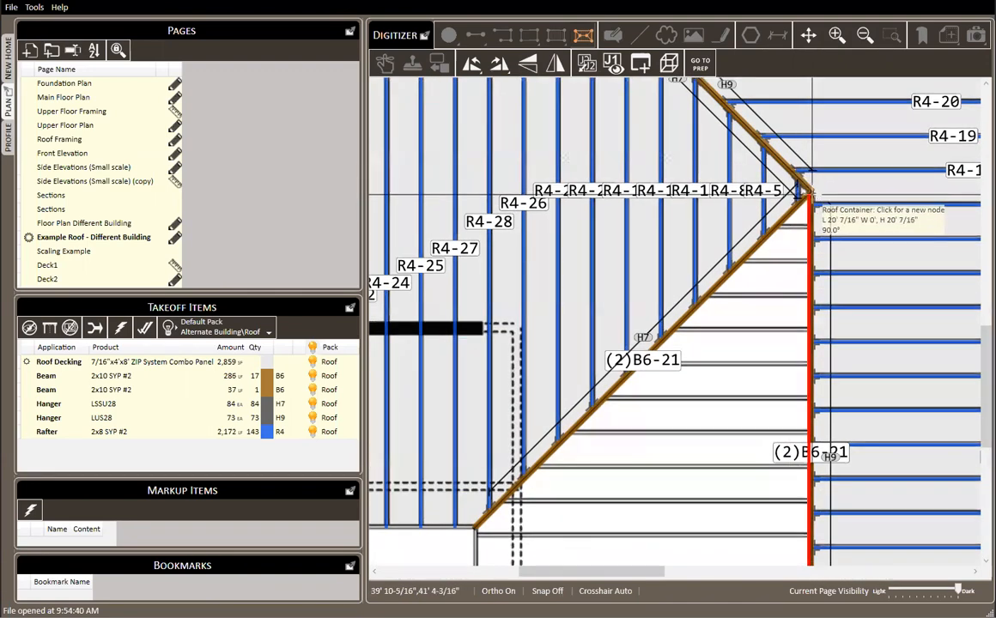
pyautogui.scroll(-3, 802, 186)
pyautogui.scroll(3, 688, 338)
pyautogui.click(689, 337)
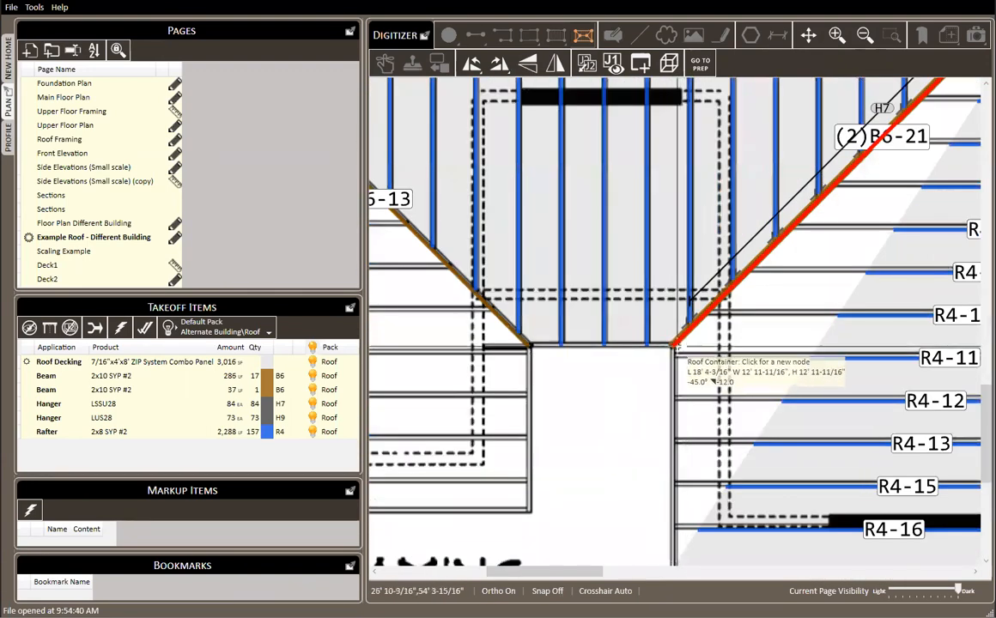
pyautogui.scroll(-4, 678, 347)
pyautogui.scroll(-4, 632, 404)
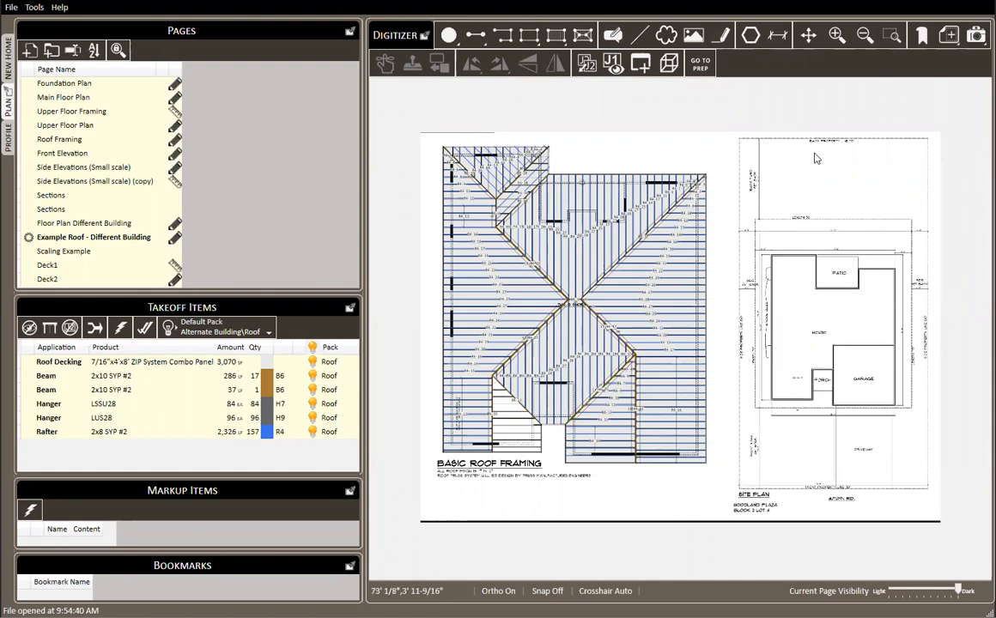
# Draw a connected linear run of six segments, about 15, 8, 7, 6, 10 and 7 ft, near the site plan's back yard set back.
pyautogui.click(504, 39)
pyautogui.scroll(3, 746, 197)
pyautogui.click(661, 109)
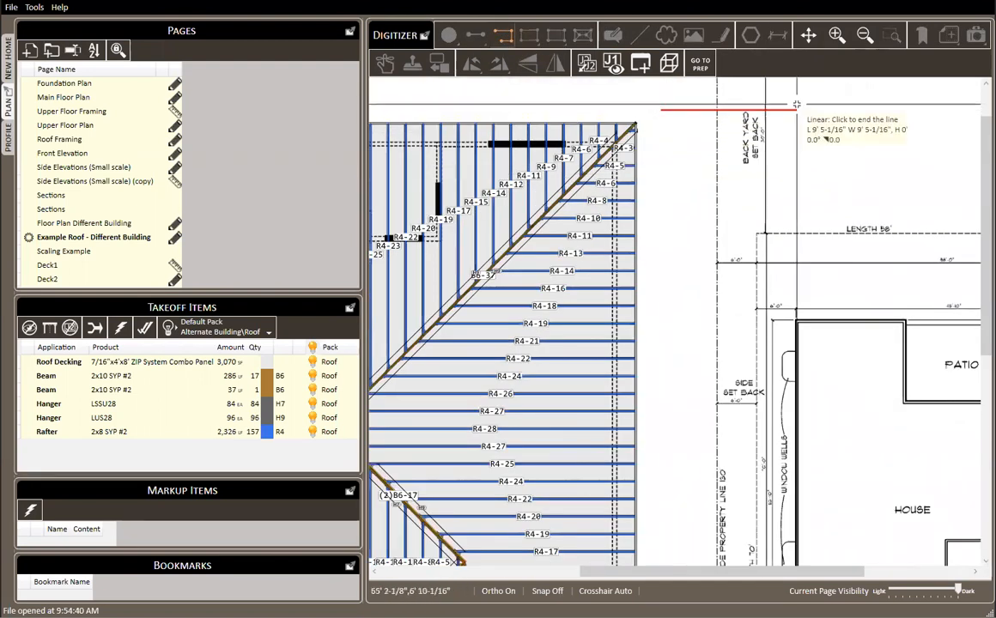
pyautogui.click(854, 110)
pyautogui.click(854, 204)
pyautogui.click(938, 204)
pyautogui.click(938, 278)
pyautogui.click(818, 278)
pyautogui.click(805, 199)
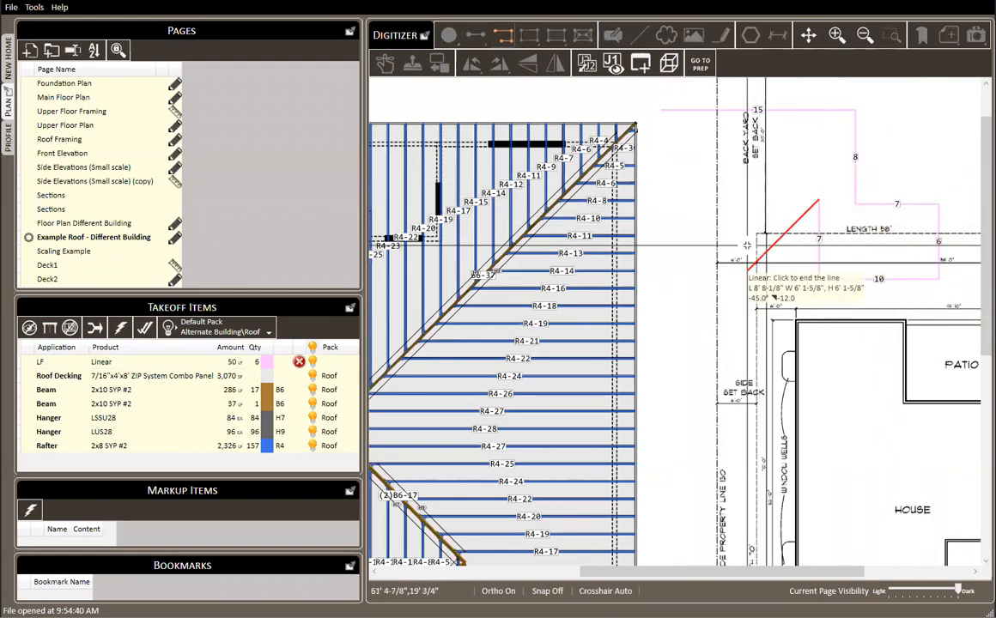
pyautogui.rightClick(740, 228)
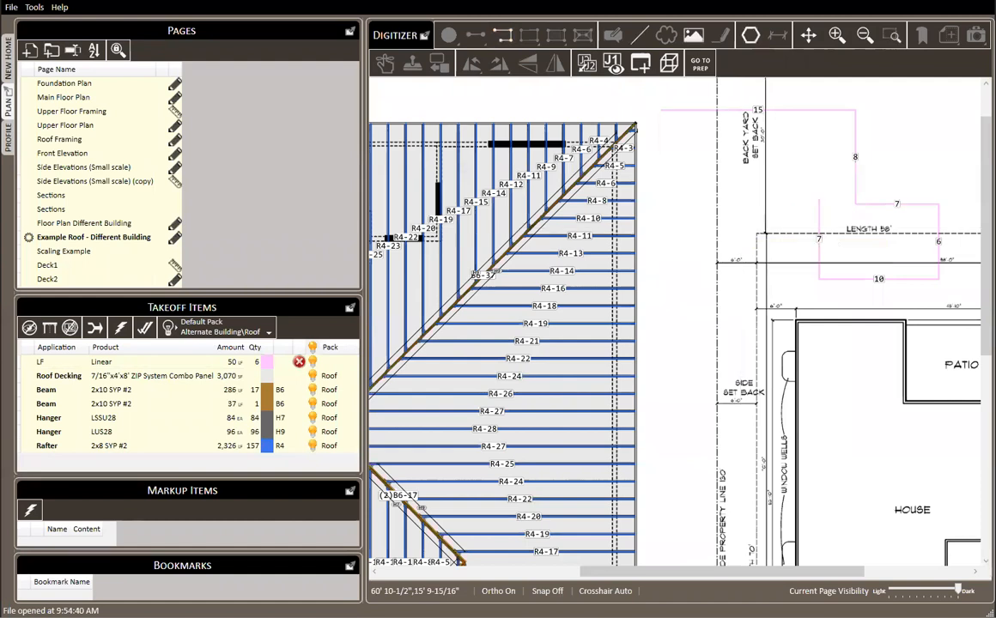
# Draw a second connected linear run of five segments, about 17, 8, 9, 7 and 9 ft, from beside the roof into the house outline.
pyautogui.click(684, 203)
pyautogui.click(684, 414)
pyautogui.click(783, 414)
pyautogui.click(901, 414)
pyautogui.click(901, 497)
pyautogui.click(784, 498)
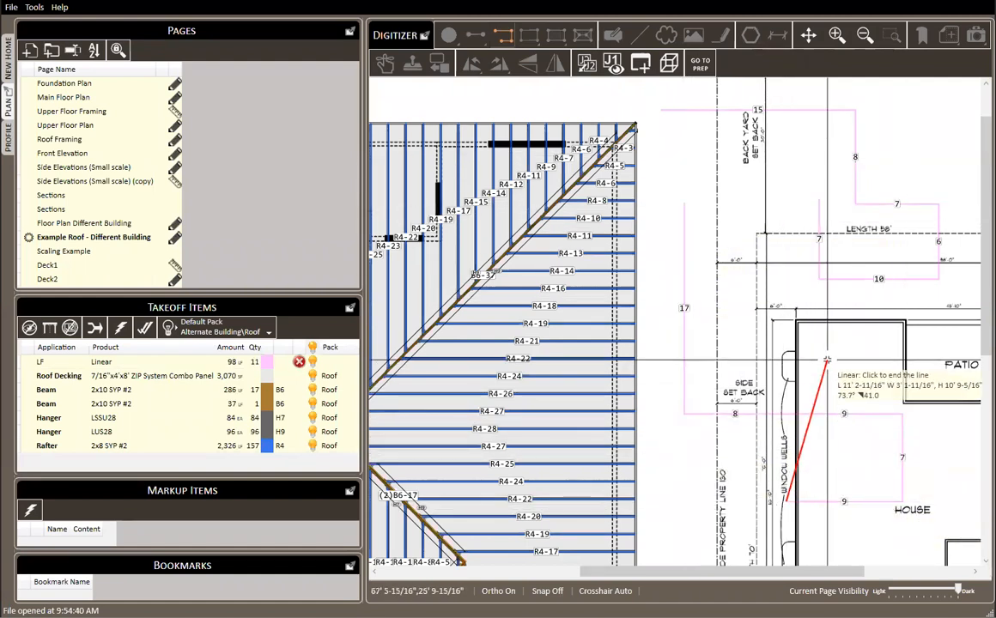
pyautogui.rightClick(757, 331)
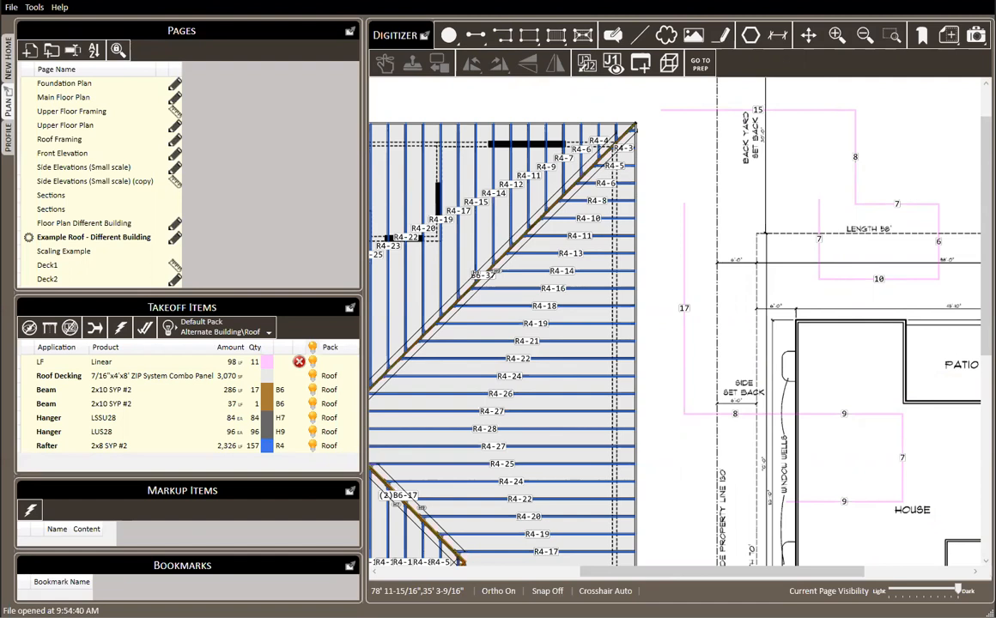
# Save the large upper roof section's settings as a preset named "2x8 Rafters with Decking".
pyautogui.moveTo(824, 162)
pyautogui.mouseDown()
pyautogui.moveTo(577, 300)
pyautogui.moveTo(506, 325)
pyautogui.mouseUp()
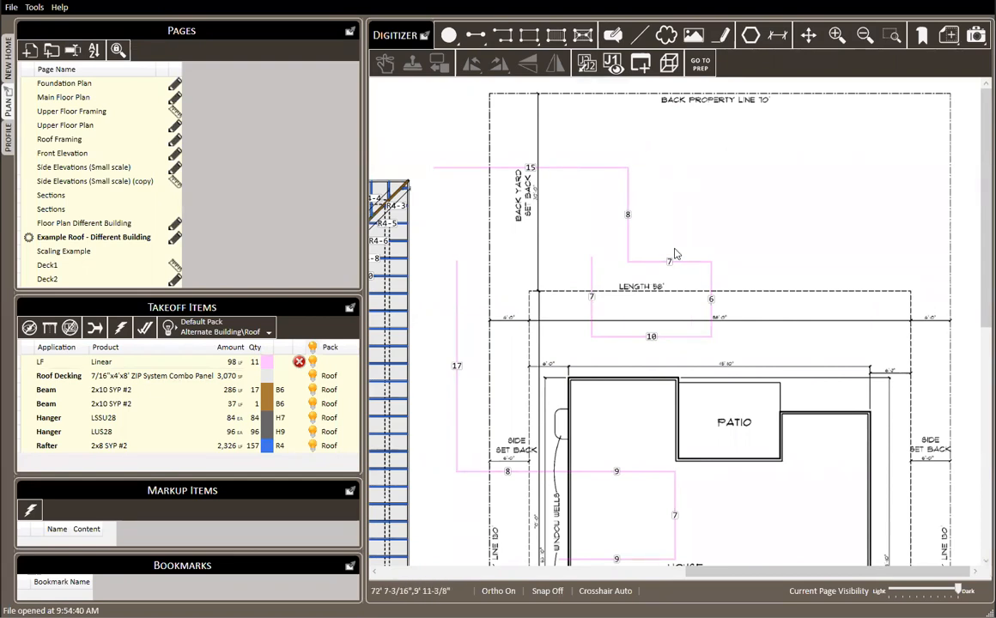
pyautogui.moveTo(560, 233); pyautogui.dragTo(894, 195)
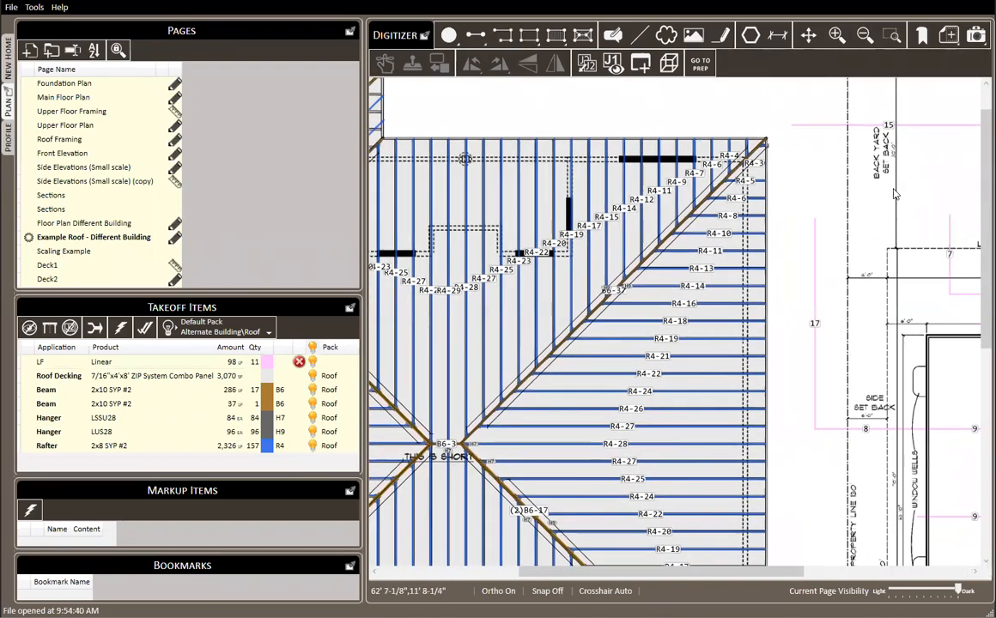
pyautogui.click(512, 180)
pyautogui.rightClick(511, 180)
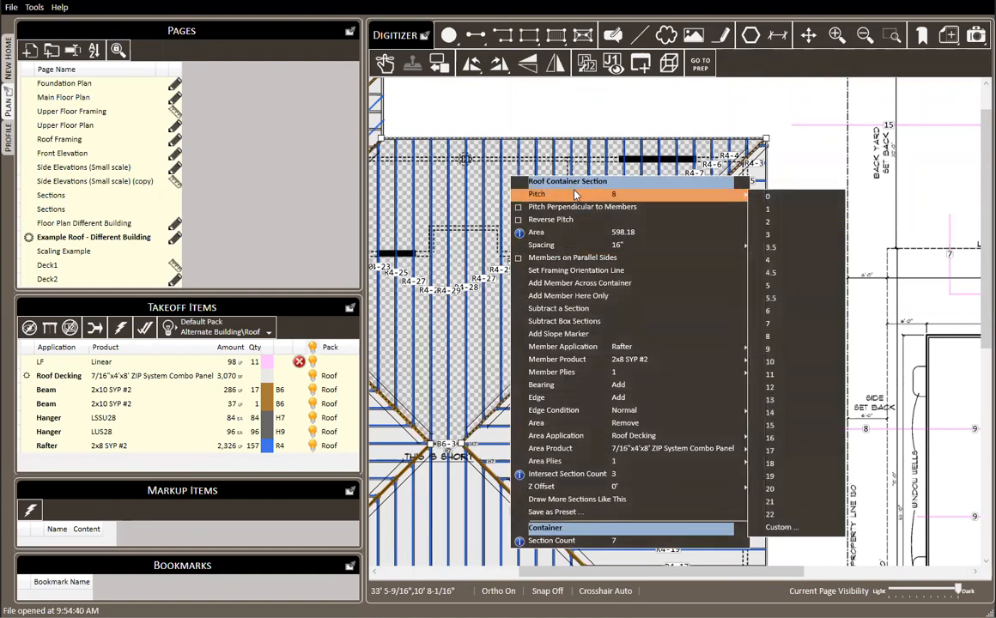
pyautogui.moveTo(635, 362)
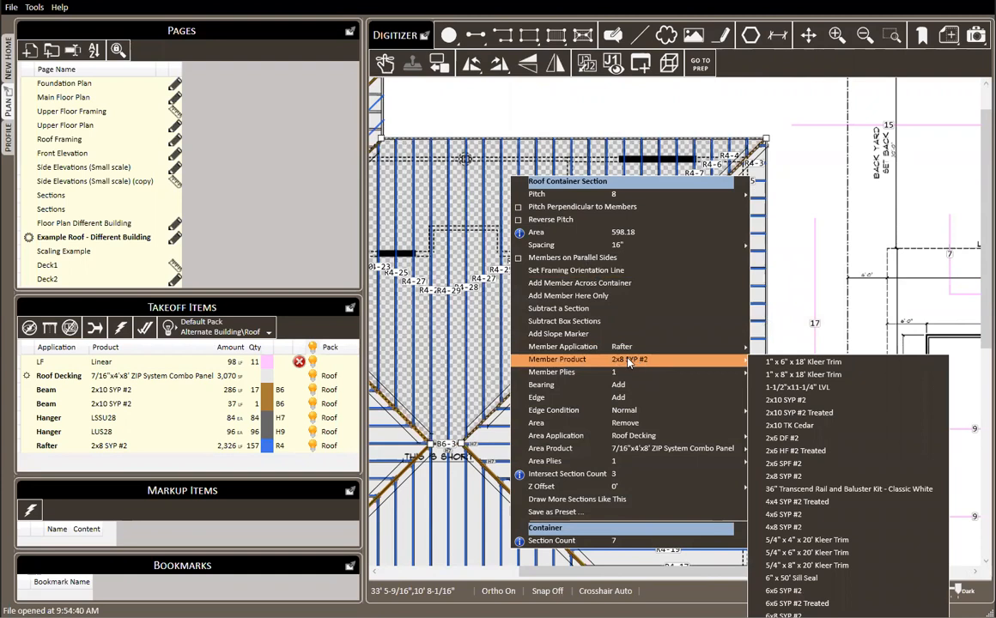
pyautogui.moveTo(633, 438)
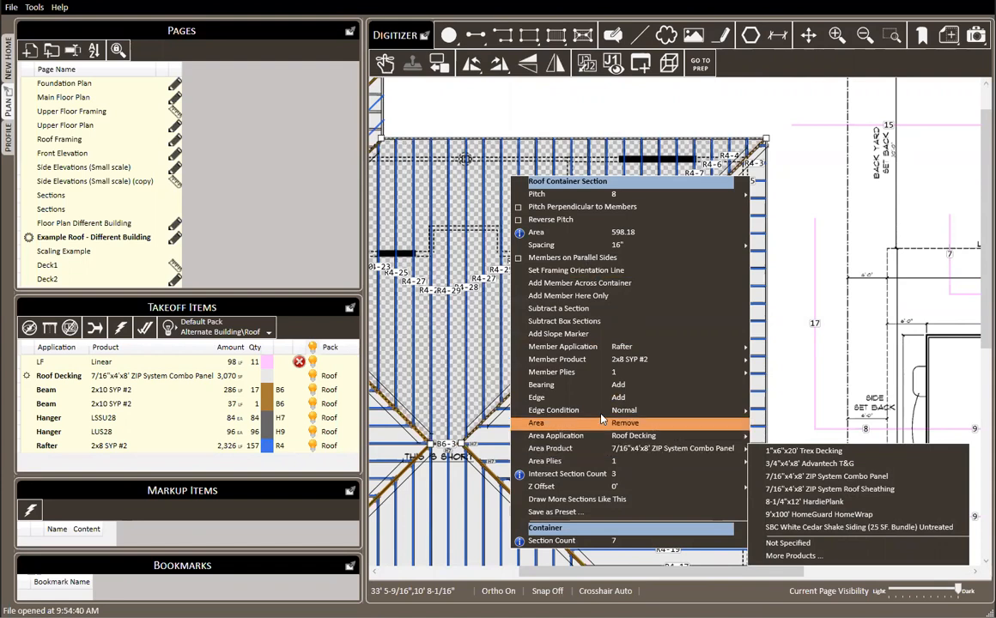
pyautogui.moveTo(601, 418)
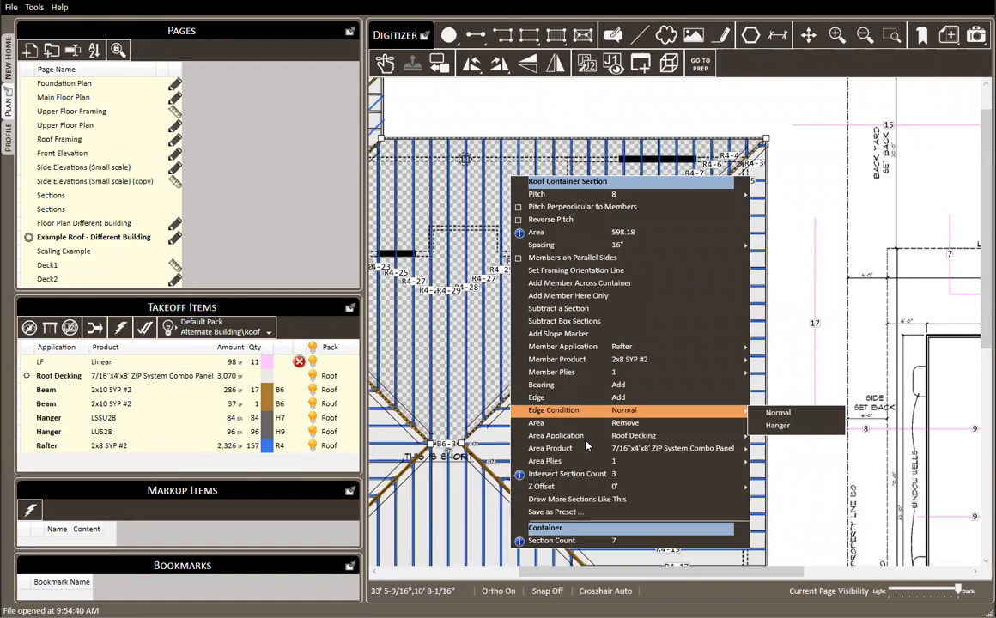
pyautogui.click(565, 512)
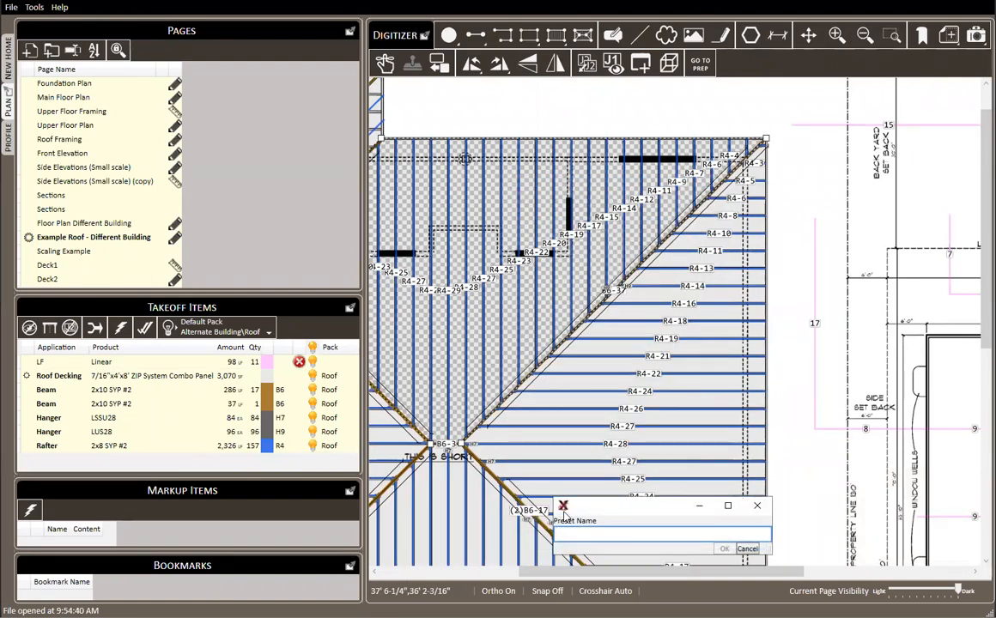
pyautogui.write('2x8 Rafters with Decking')
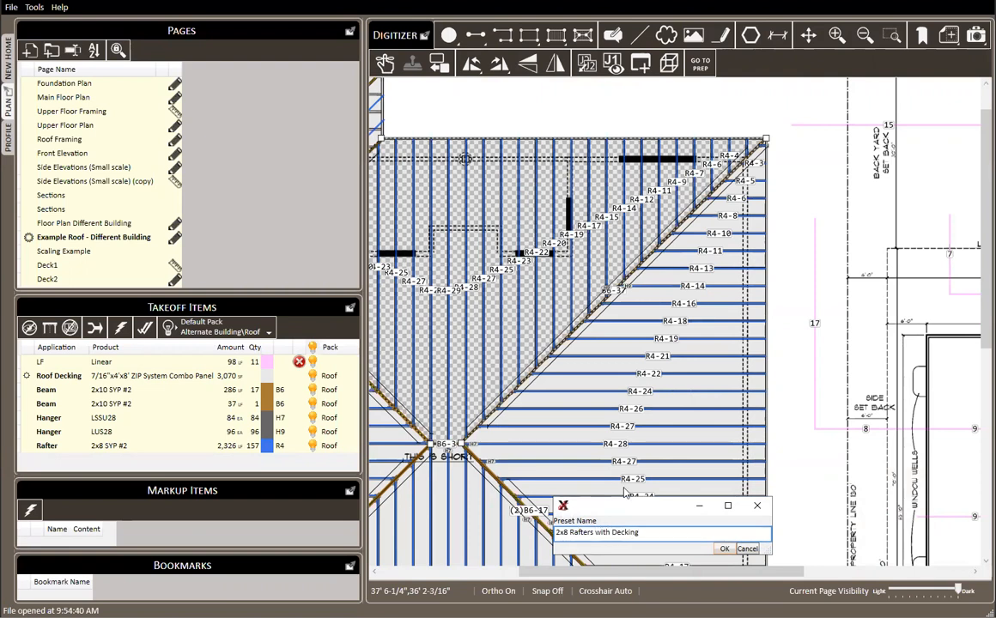
pyautogui.click(724, 548)
pyautogui.click(807, 214)
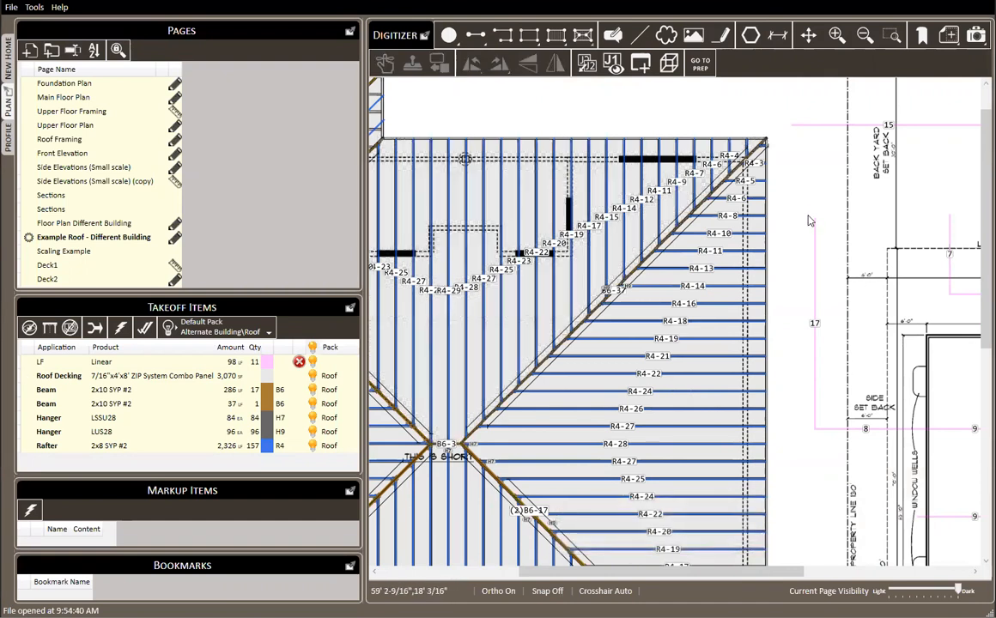
# Draw a four-sided roof section of about 94 sq ft from the saved preset, below the back property line and clear of the linear runs.
pyautogui.moveTo(808, 142); pyautogui.dragTo(565, 273)
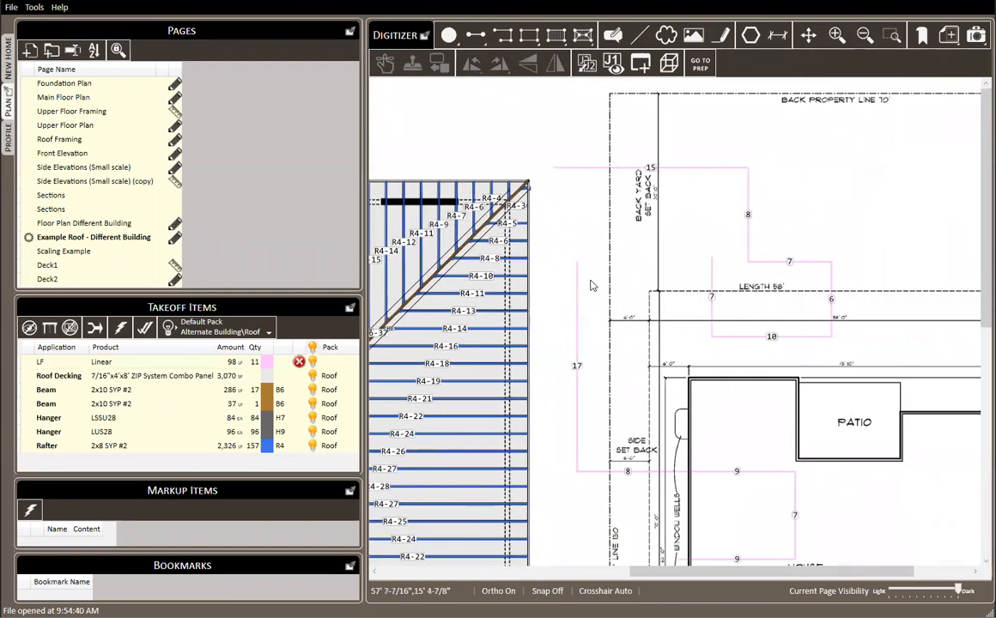
pyautogui.click(605, 46)
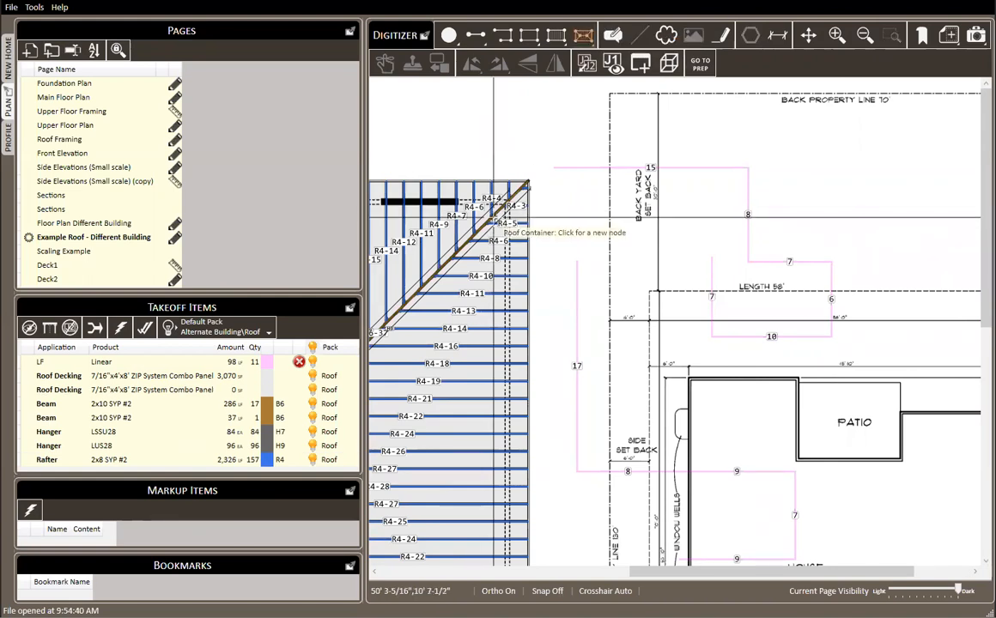
pyautogui.scroll(-1, 494, 218)
pyautogui.scroll(4, 824, 123)
pyautogui.click(658, 276)
pyautogui.click(642, 114)
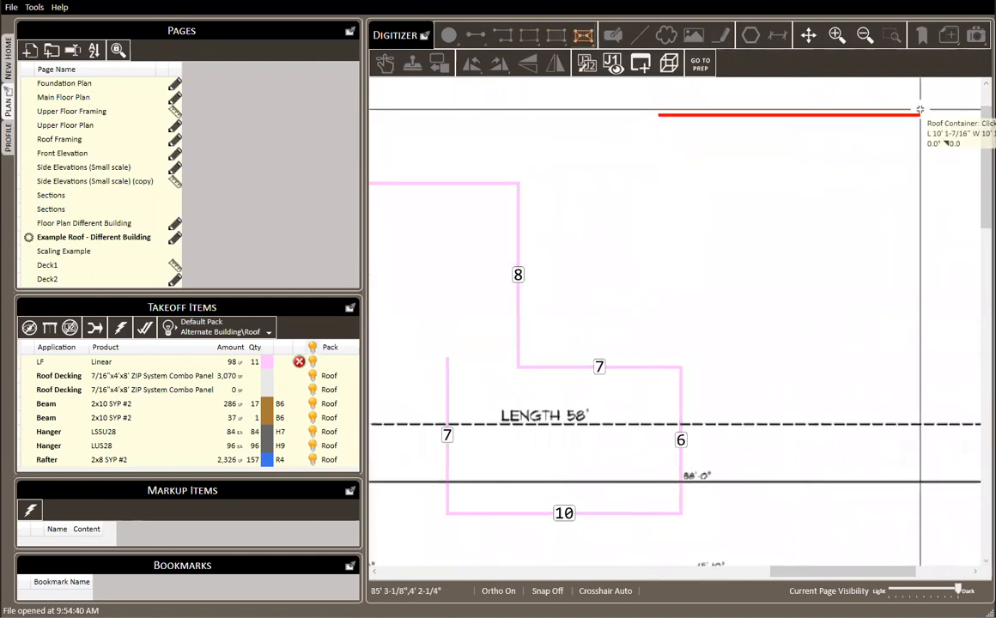
pyautogui.scroll(-1, 866, 114)
pyautogui.click(932, 116)
pyautogui.click(928, 221)
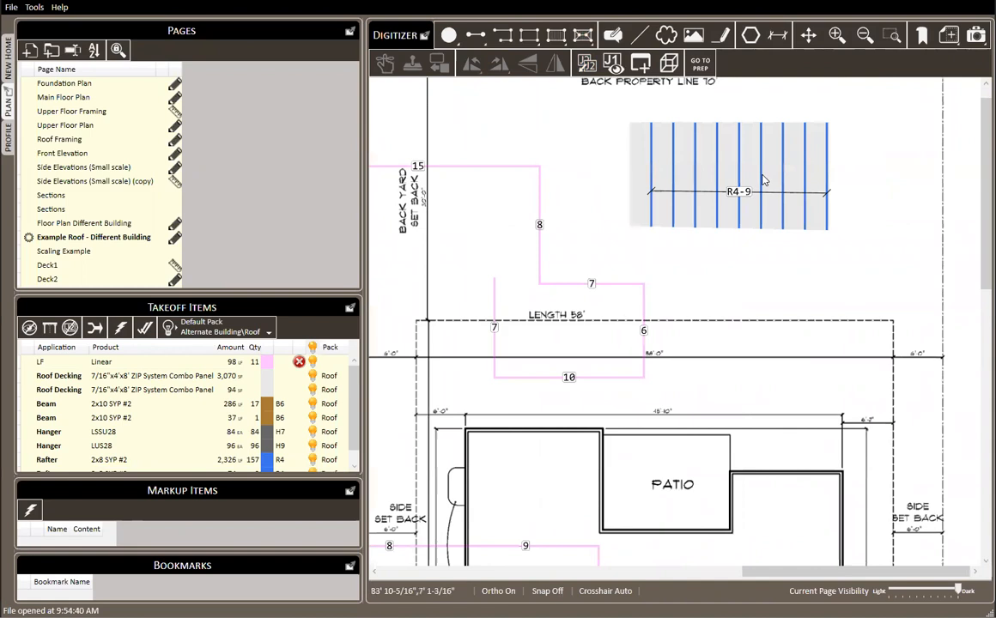
# Check the new roof section's properties, including its pitch, spacing, member product and area product.
pyautogui.click(730, 159)
pyautogui.rightClick(731, 160)
pyautogui.moveTo(828, 177)
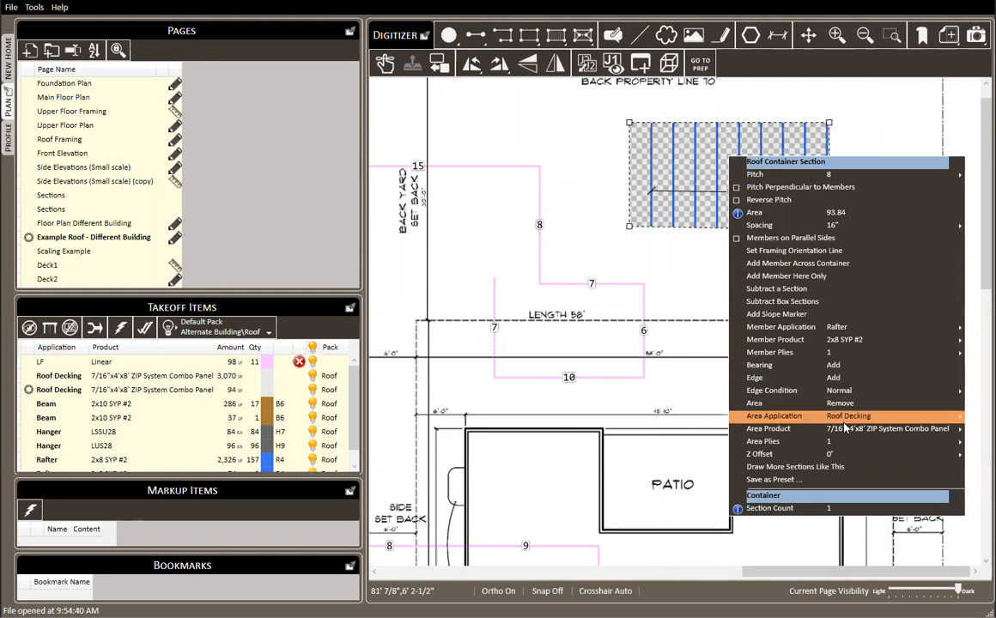
pyautogui.moveTo(844, 419)
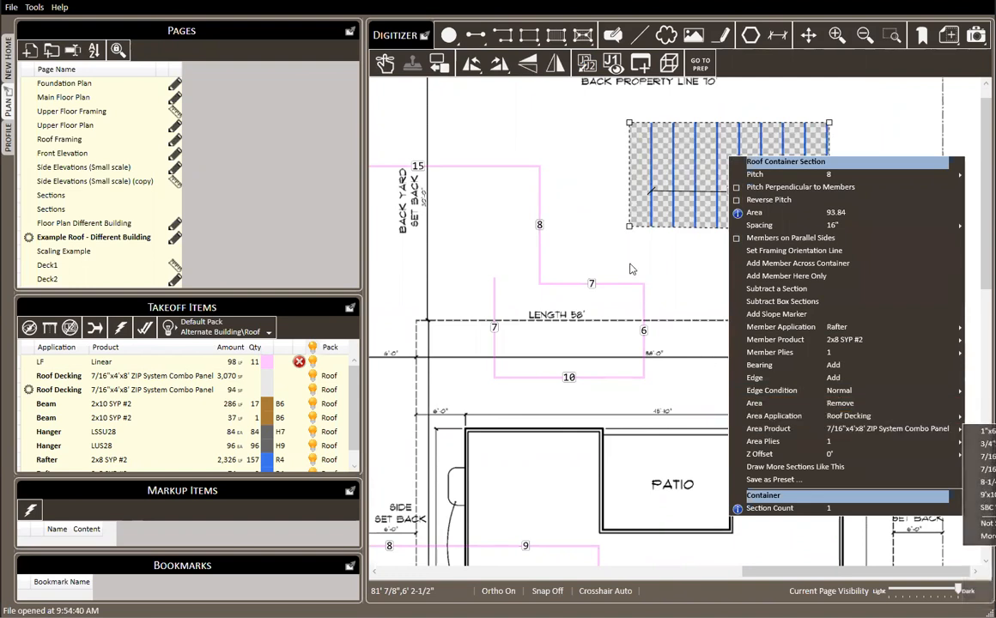
pyautogui.click(546, 204)
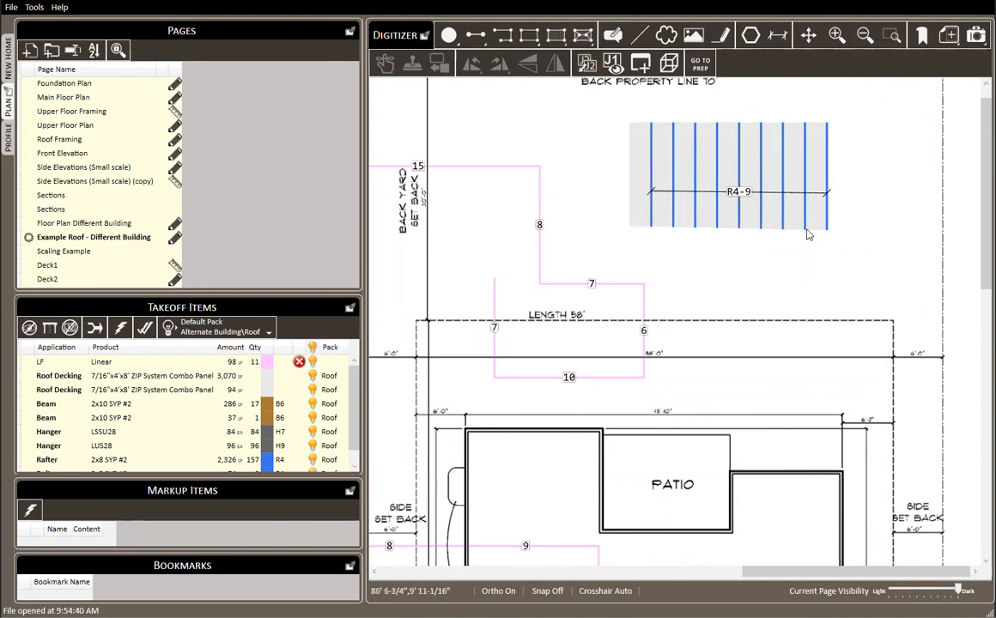
# Draw a wide rectangular highlight just above the 15 ft linear segment near the back yard set back.
pyautogui.scroll(1, 776, 164)
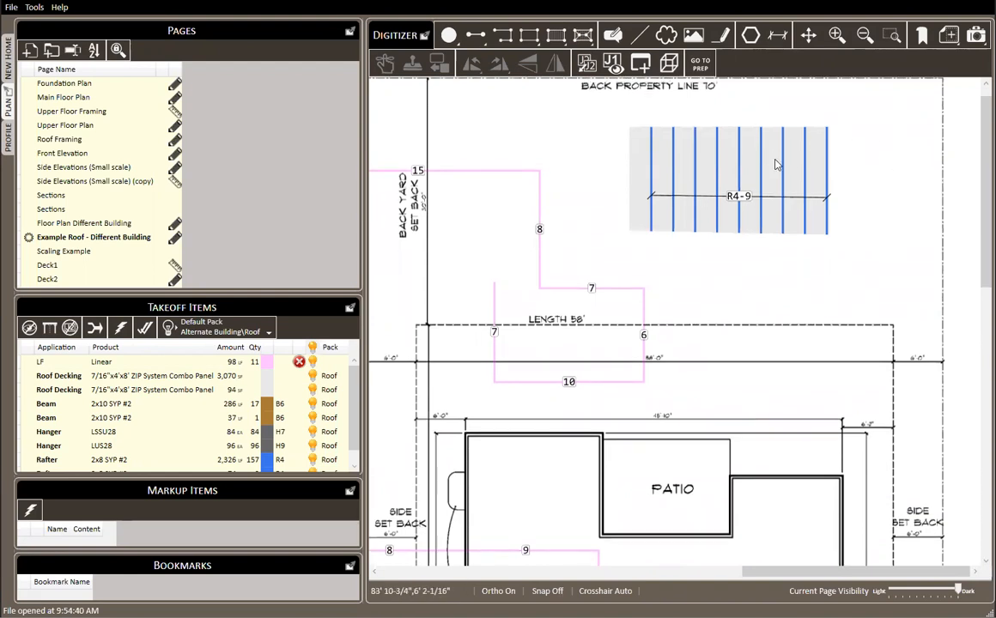
pyautogui.scroll(-2, 776, 164)
pyautogui.scroll(3, 755, 125)
pyautogui.moveTo(755, 125); pyautogui.dragTo(631, 234)
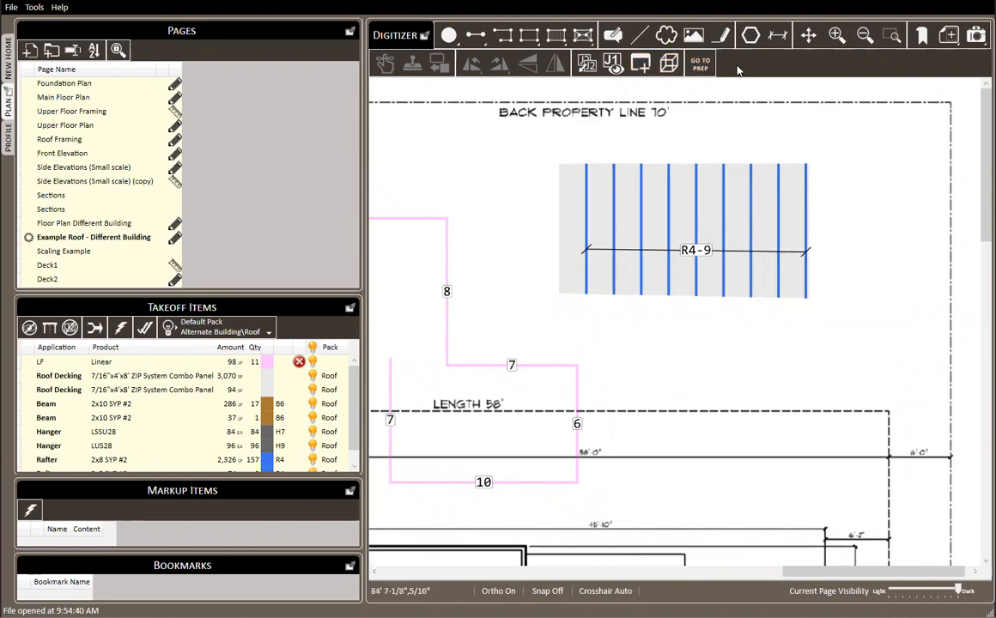
pyautogui.click(720, 39)
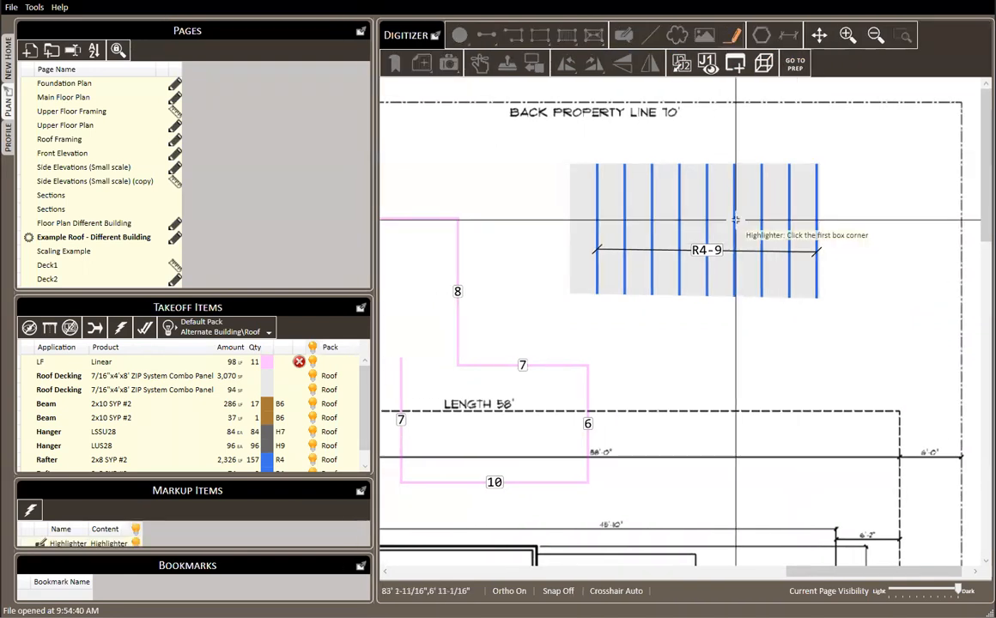
pyautogui.scroll(-3, 730, 189)
pyautogui.scroll(3, 540, 147)
pyautogui.click(557, 103)
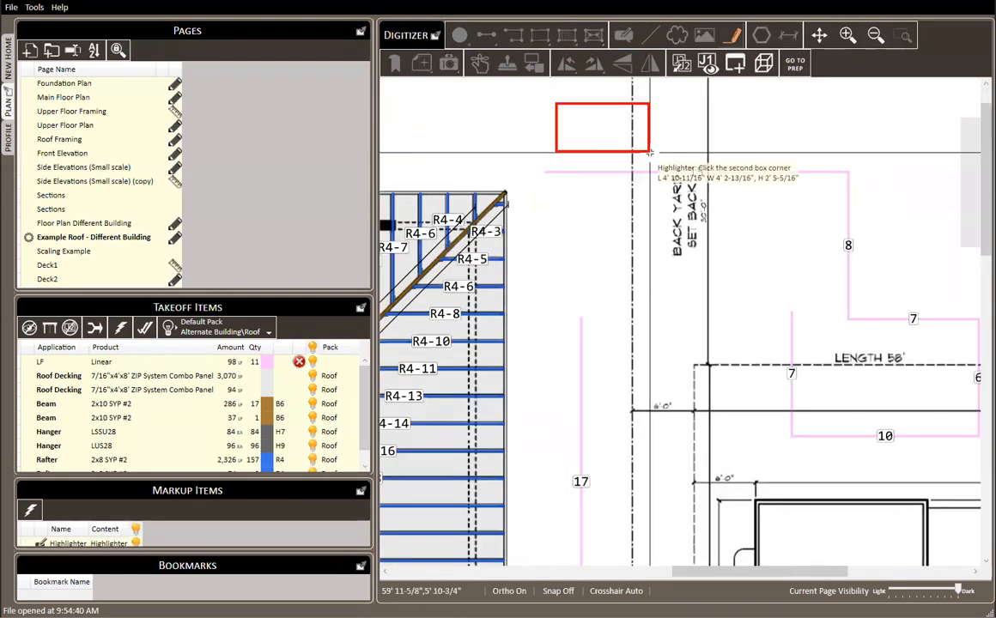
pyautogui.click(809, 150)
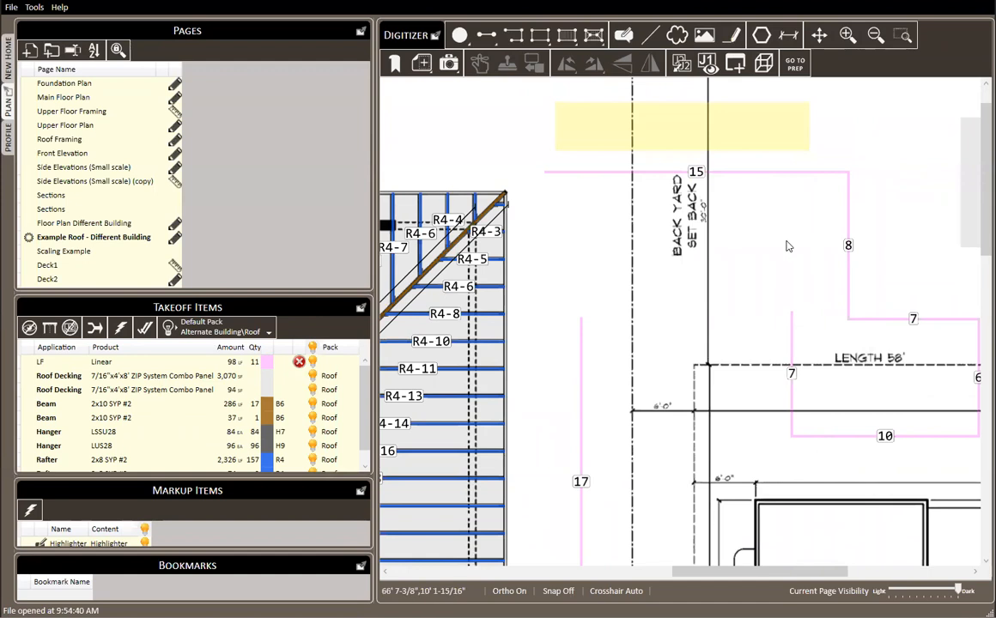
# Change the highlight's color to red and save it as a preset named "Red".
pyautogui.click(673, 133)
pyautogui.rightClick(672, 133)
pyautogui.moveTo(781, 157)
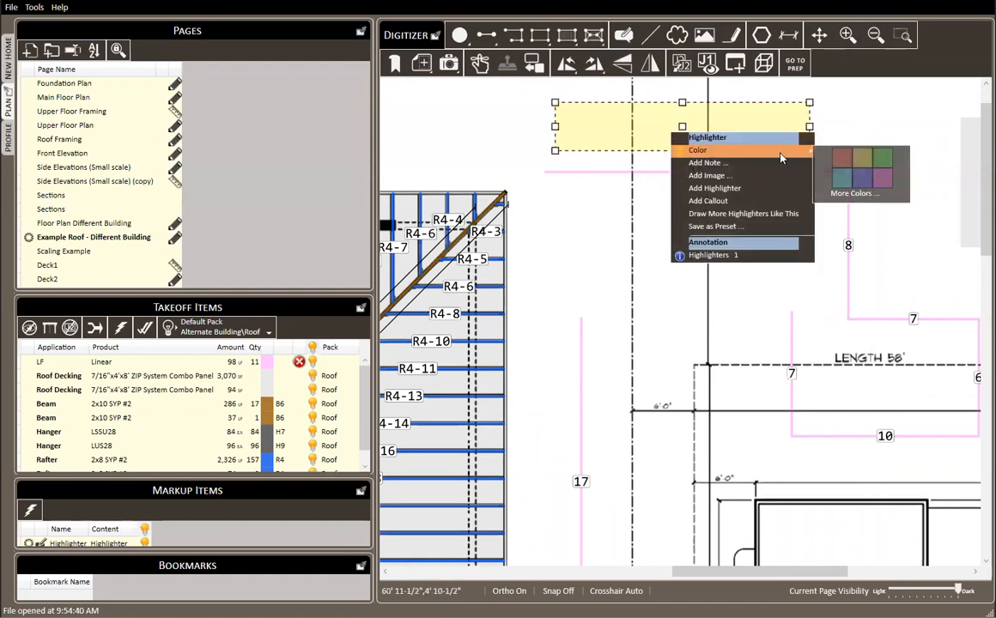
pyautogui.click(838, 158)
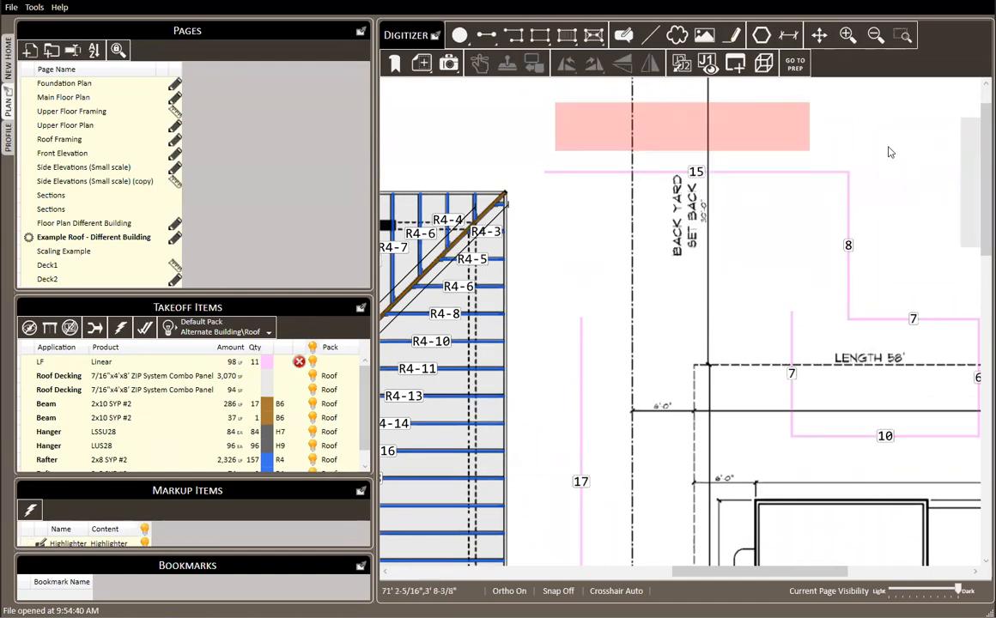
pyautogui.rightClick(647, 129)
pyautogui.click(700, 216)
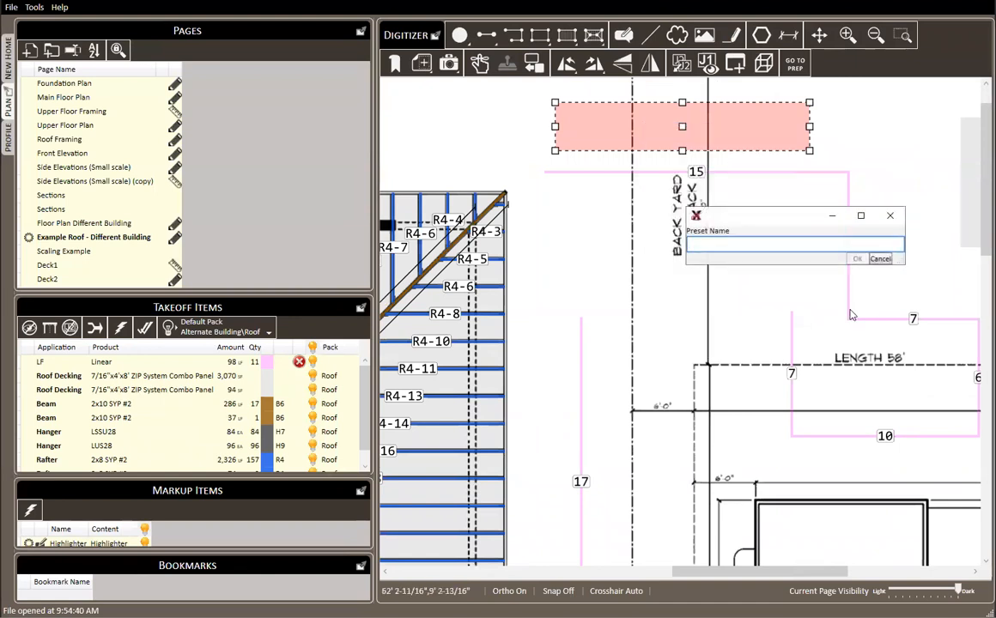
pyautogui.write('Red')
pyautogui.click(856, 258)
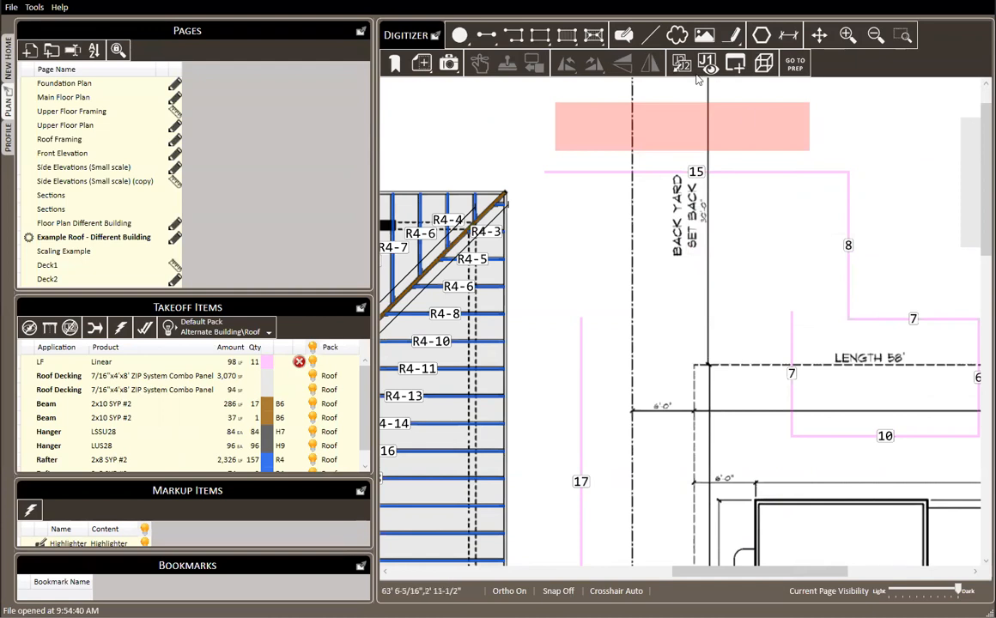
# Draw a small square yellow highlight between the red highlight and the separate R4-9 roof section.
pyautogui.click(740, 40)
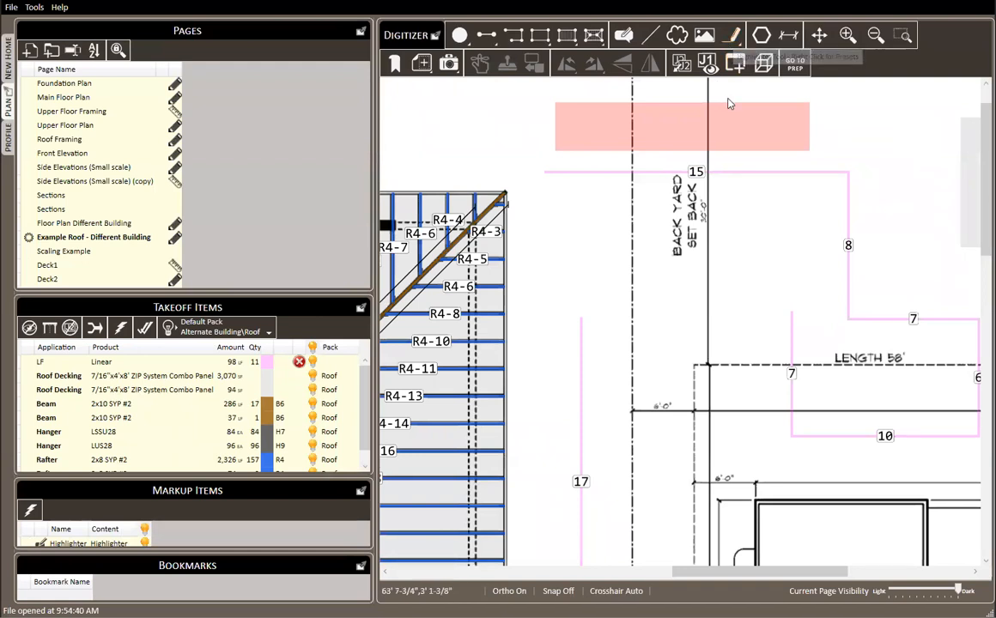
pyautogui.click(734, 39)
pyautogui.scroll(-2, 707, 201)
pyautogui.click(728, 119)
pyautogui.click(761, 153)
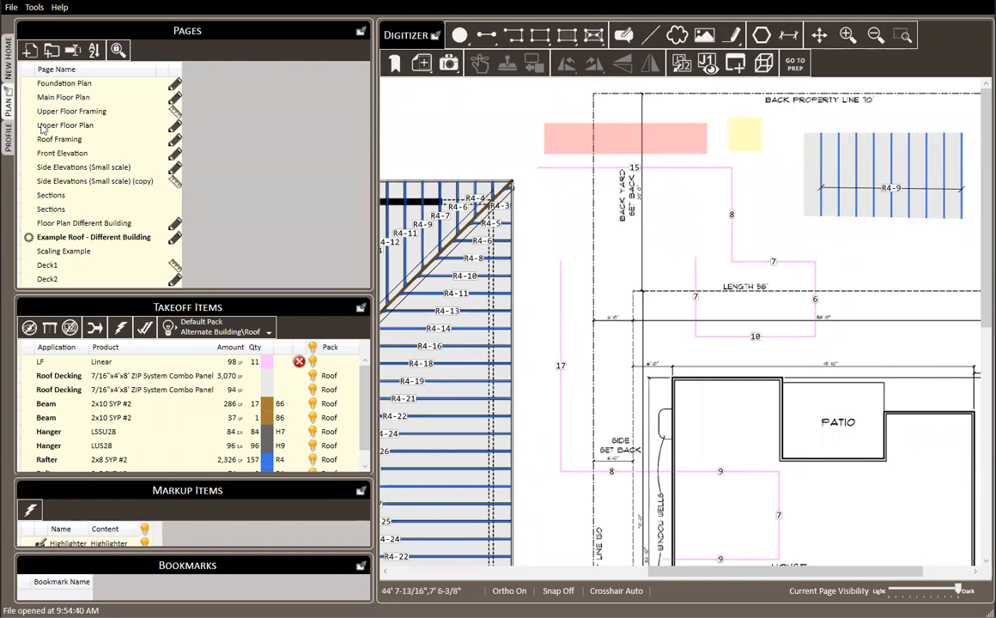
# Set the Red preset as the default for the Annotation Highlighter in the profile's presets.
pyautogui.click(10, 136)
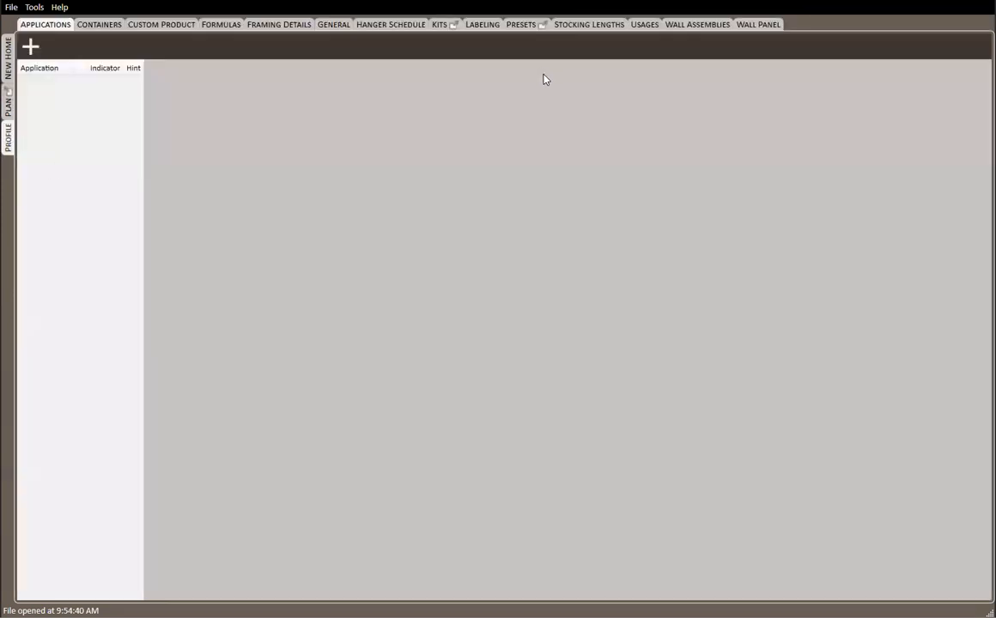
pyautogui.click(521, 25)
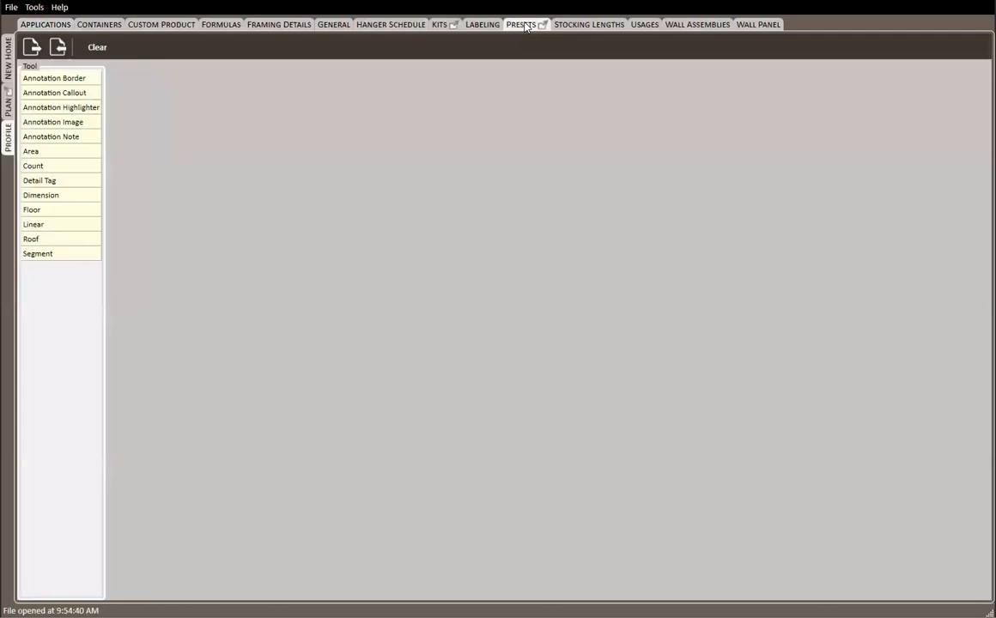
pyautogui.click(83, 108)
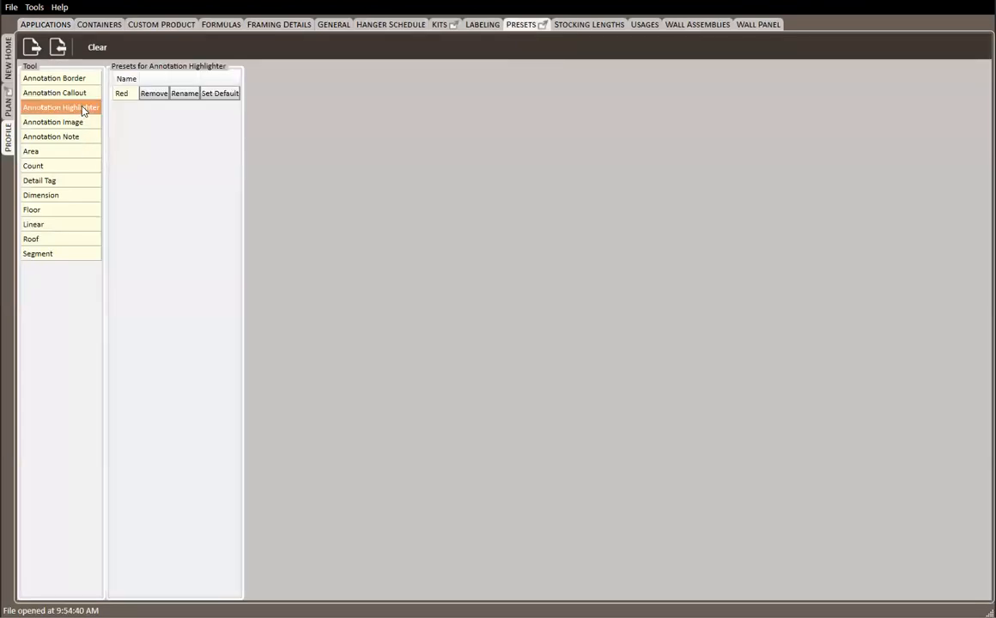
pyautogui.click(229, 92)
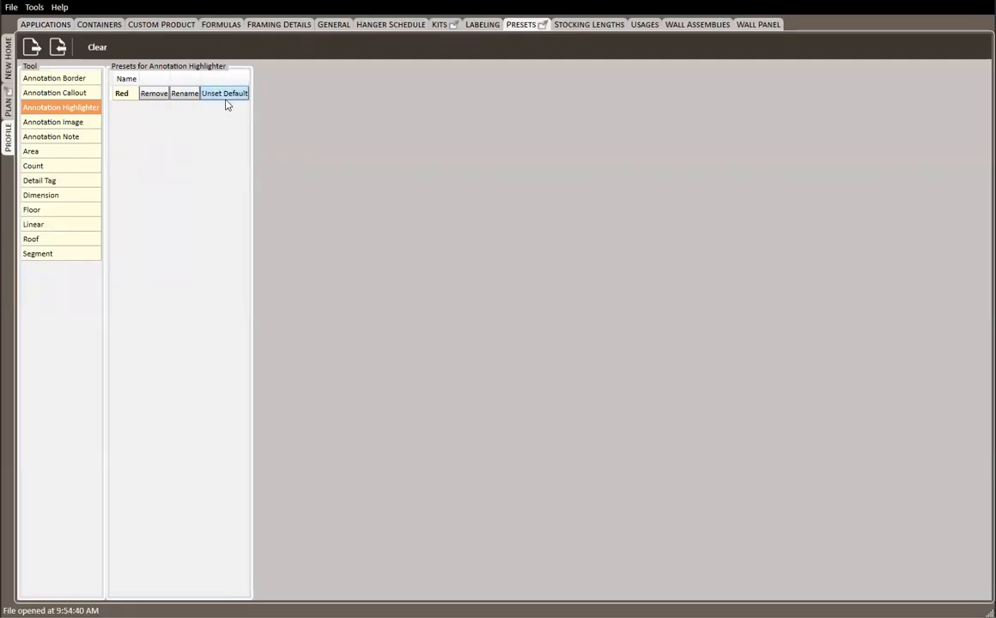
# Return to the plan and draw a rectangular red highlight below the separate R4-9 roof section using the default preset.
pyautogui.click(8, 103)
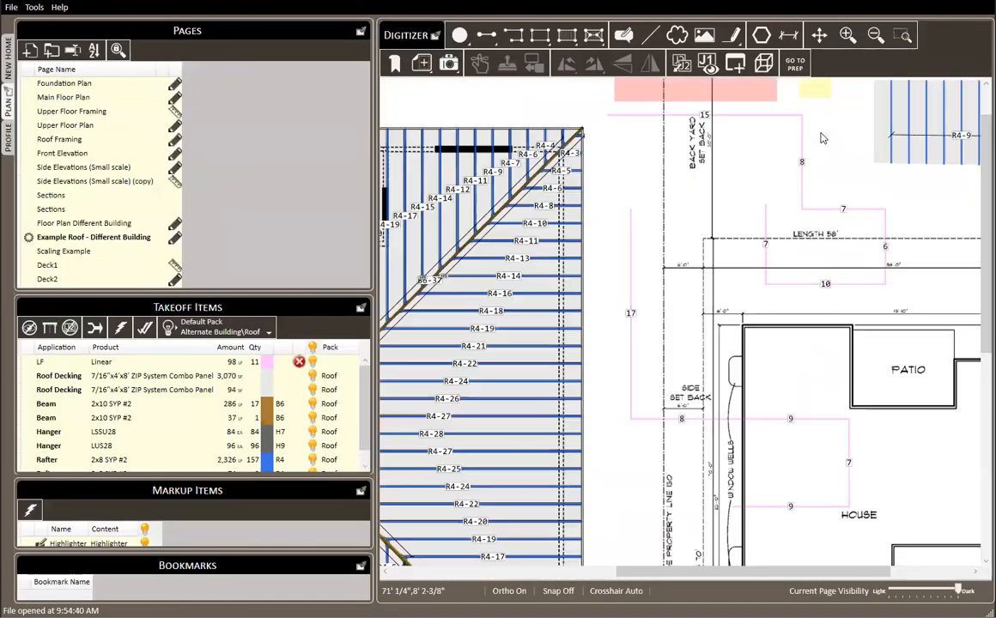
pyautogui.scroll(2, 699, 242)
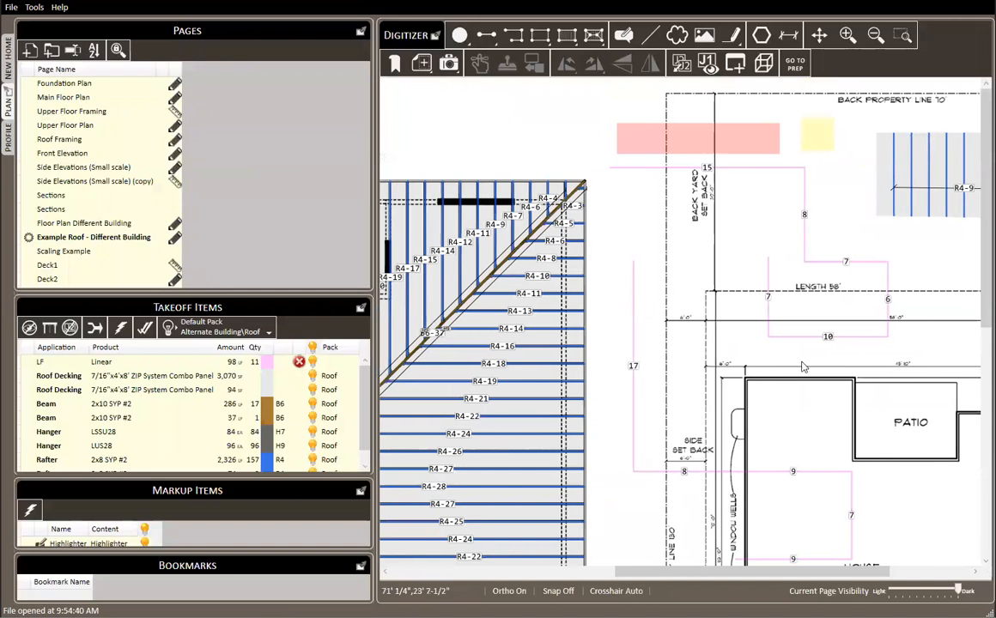
pyautogui.click(732, 38)
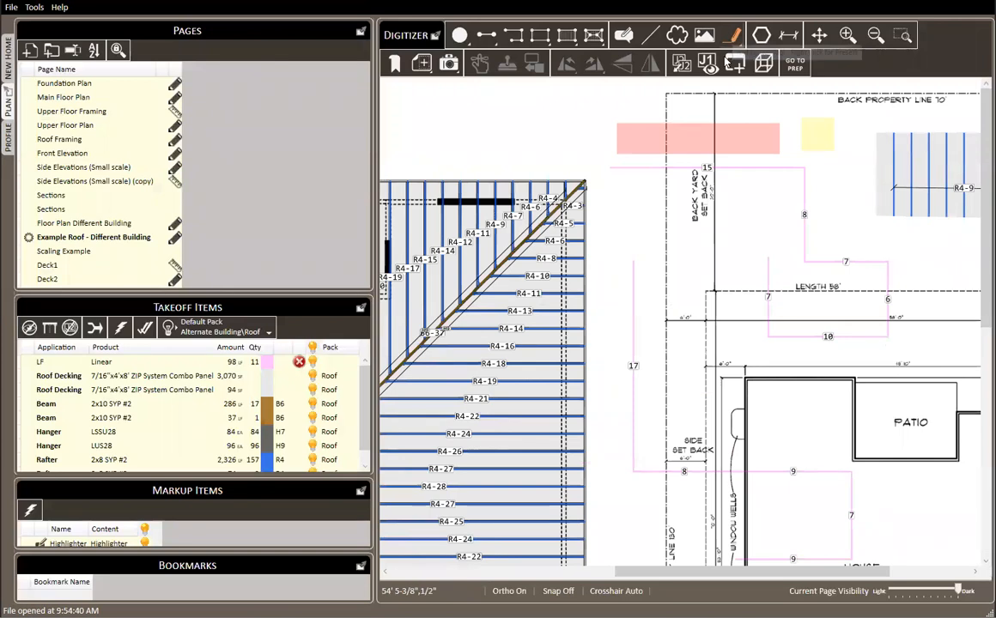
pyautogui.scroll(-2, 649, 237)
pyautogui.scroll(2, 897, 173)
pyautogui.click(815, 155)
pyautogui.click(954, 237)
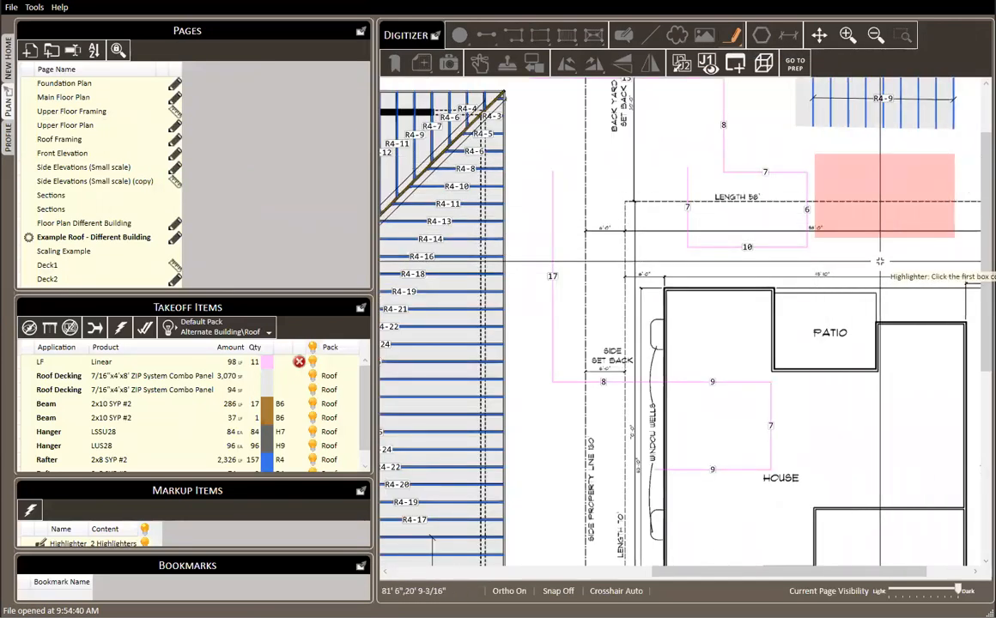
# Exit the highlighter, review the Segment tool's saved presets in the profile, and return to the plan.
pyautogui.press('Escape')
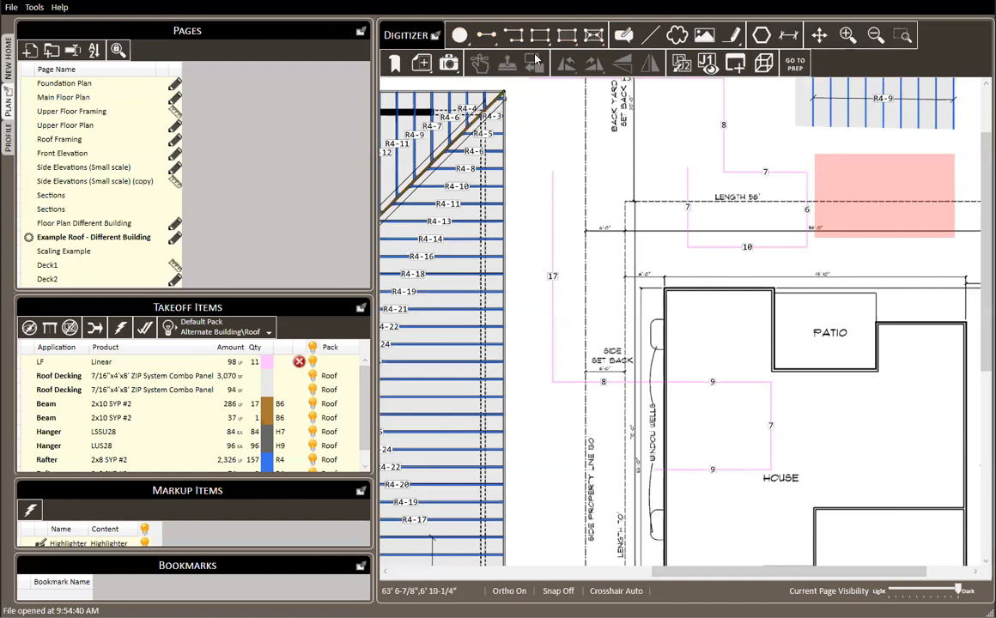
pyautogui.click(487, 37)
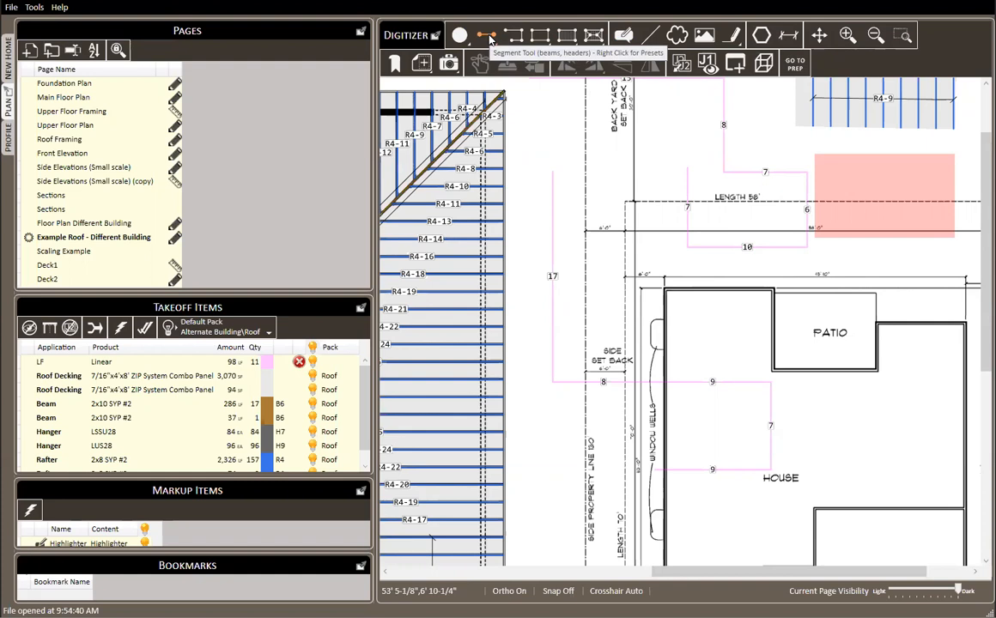
pyautogui.click(9, 127)
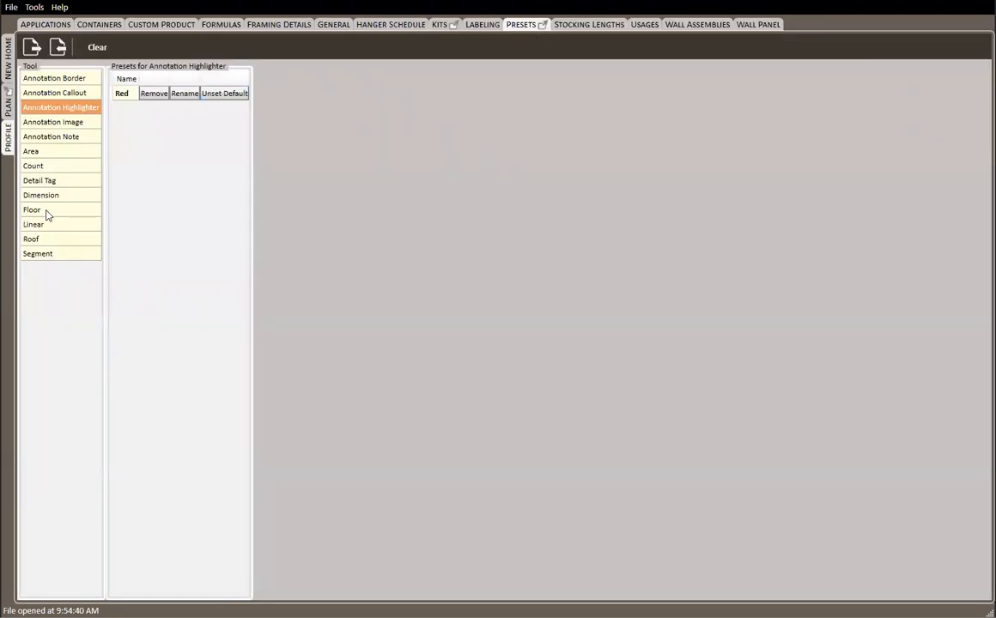
pyautogui.click(51, 253)
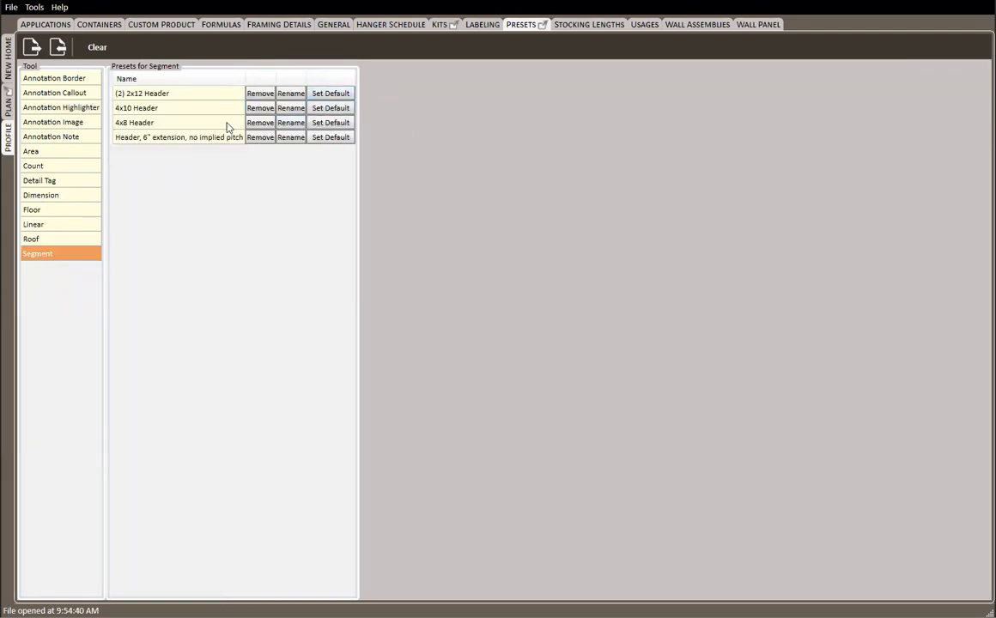
pyautogui.click(8, 97)
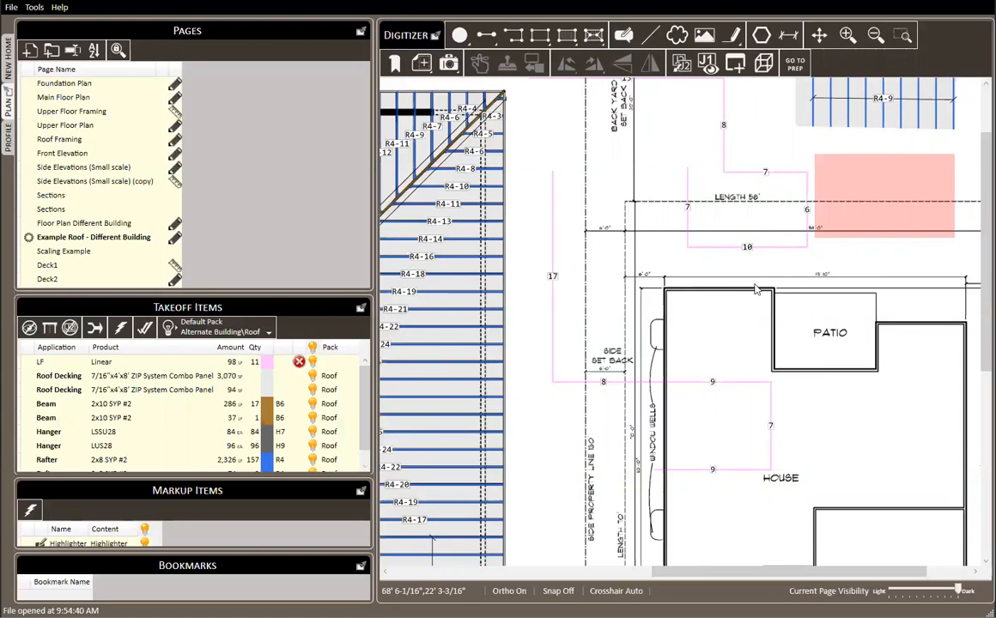
# On the Floor Plan Different Building page, draw a horizontal segment about 17' 4" long across the J1-15 joists, above their label.
pyautogui.scroll(-2, 808, 236)
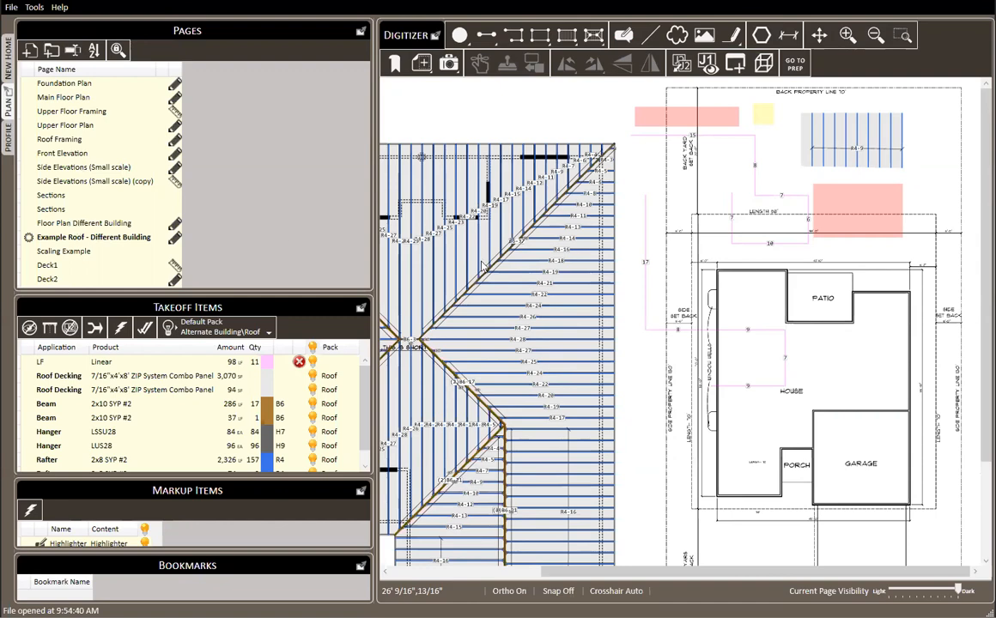
pyautogui.moveTo(687, 307); pyautogui.dragTo(861, 138)
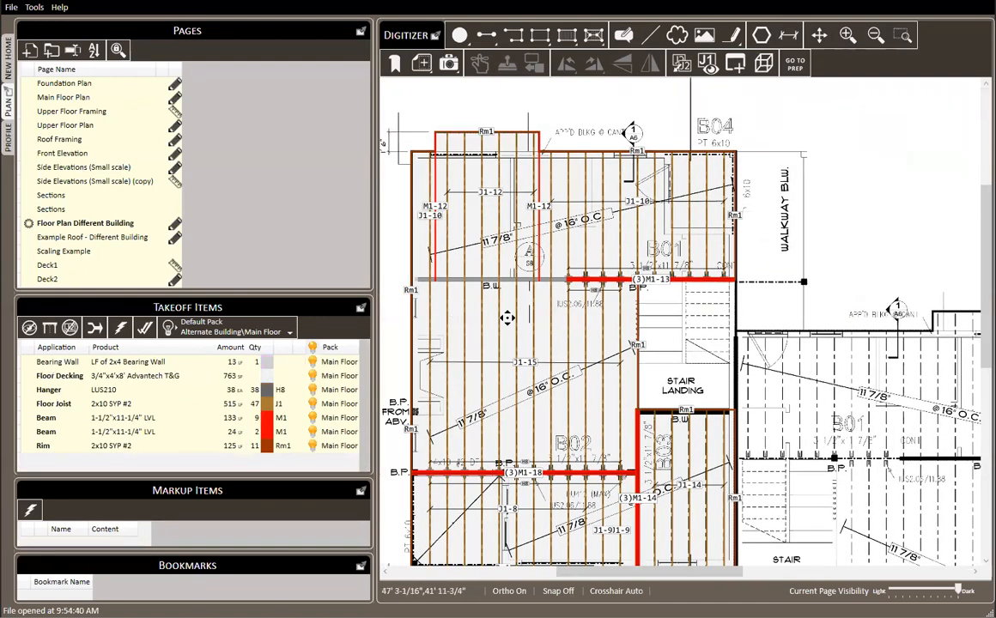
pyautogui.moveTo(507, 318); pyautogui.dragTo(550, 284)
pyautogui.scroll(2, 610, 268)
pyautogui.scroll(-1, 588, 248)
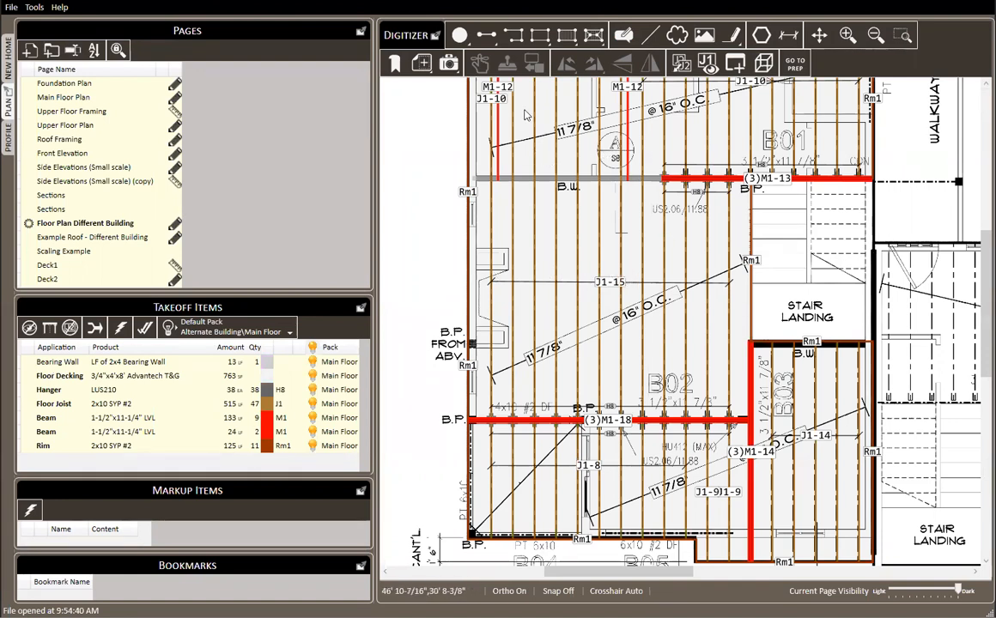
pyautogui.click(486, 37)
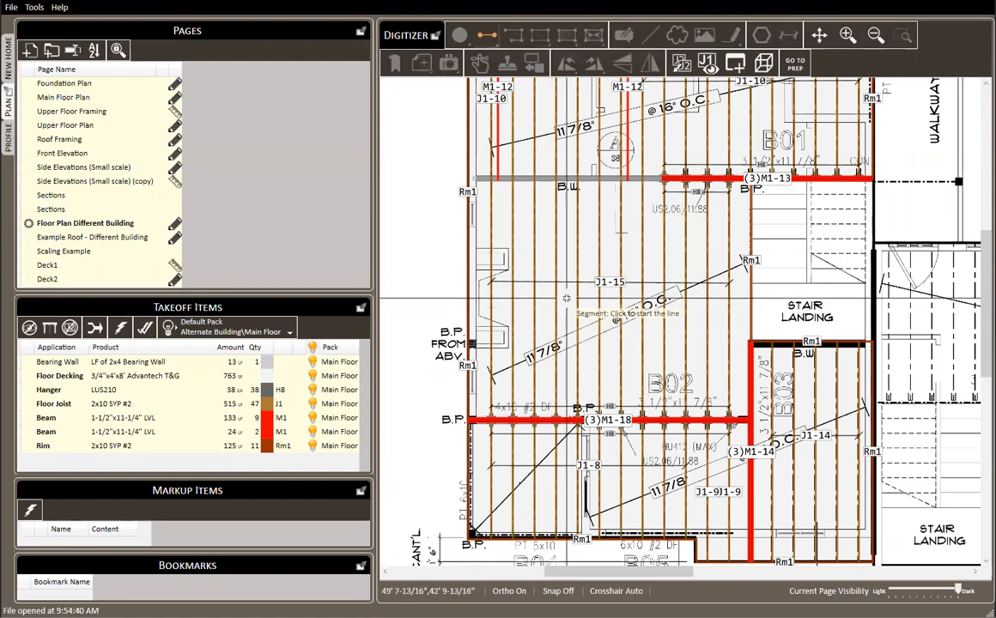
pyautogui.scroll(2, 549, 257)
pyautogui.click(415, 256)
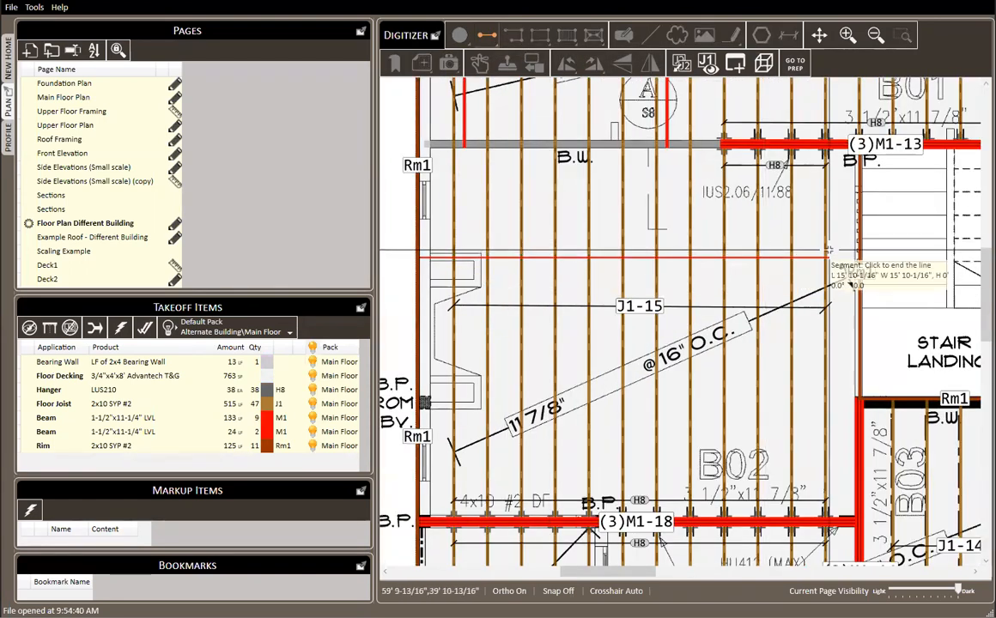
pyautogui.click(854, 256)
pyautogui.scroll(-2, 811, 299)
pyautogui.press('Escape')
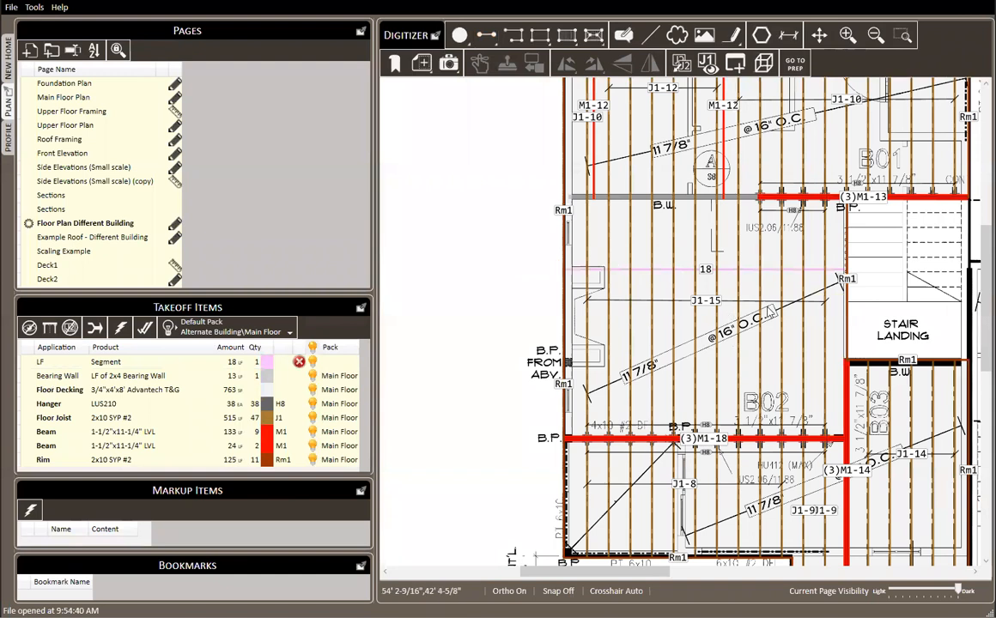
# Set the application of the new segment across the J1-15 joists to Bridging.
pyautogui.moveTo(705, 274); pyautogui.dragTo(627, 232)
pyautogui.scroll(2, 624, 240)
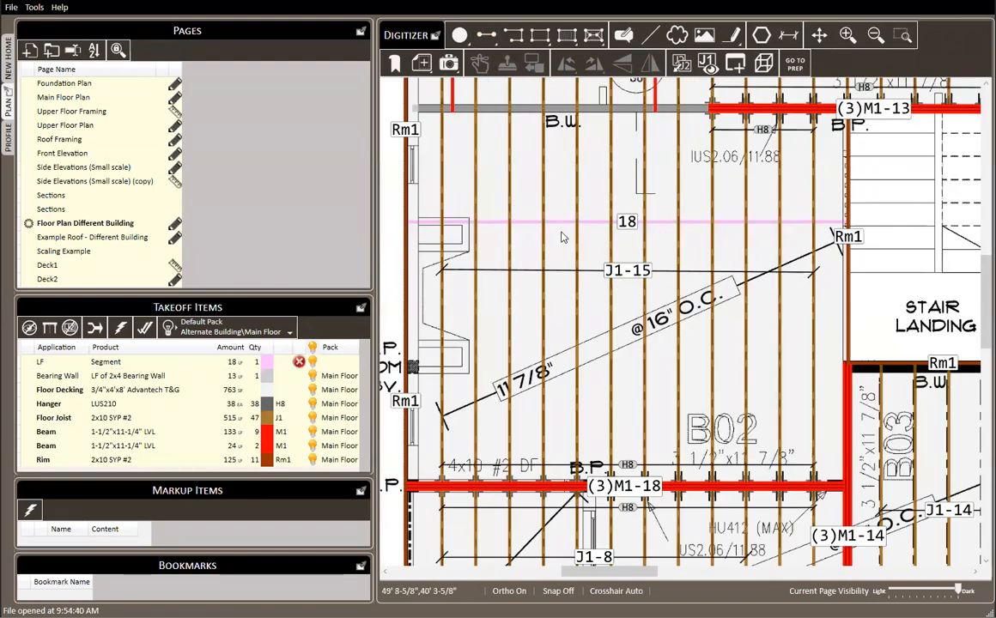
pyautogui.rightClick(630, 223)
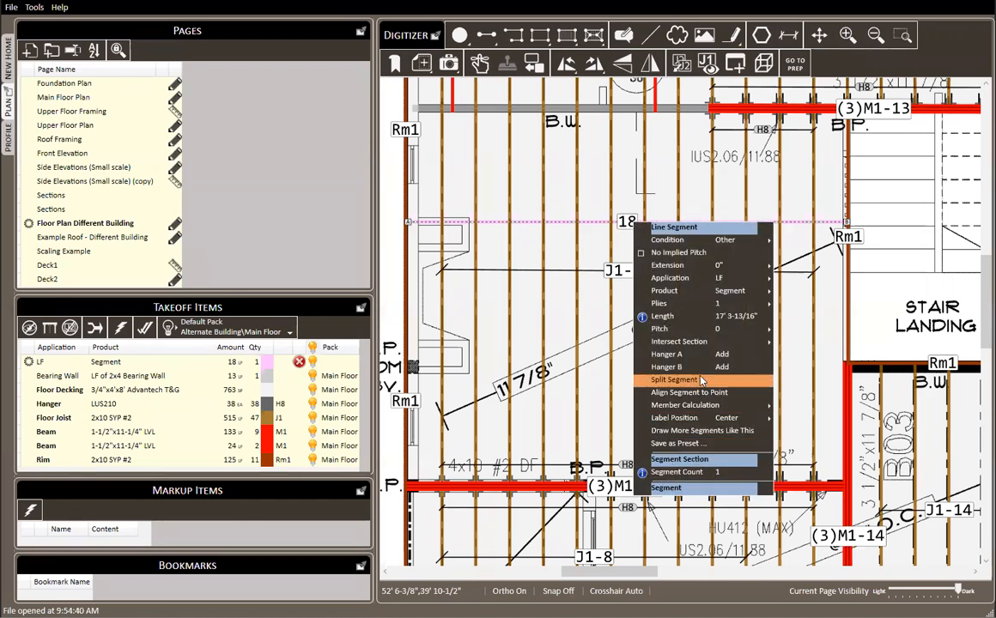
pyautogui.moveTo(699, 278)
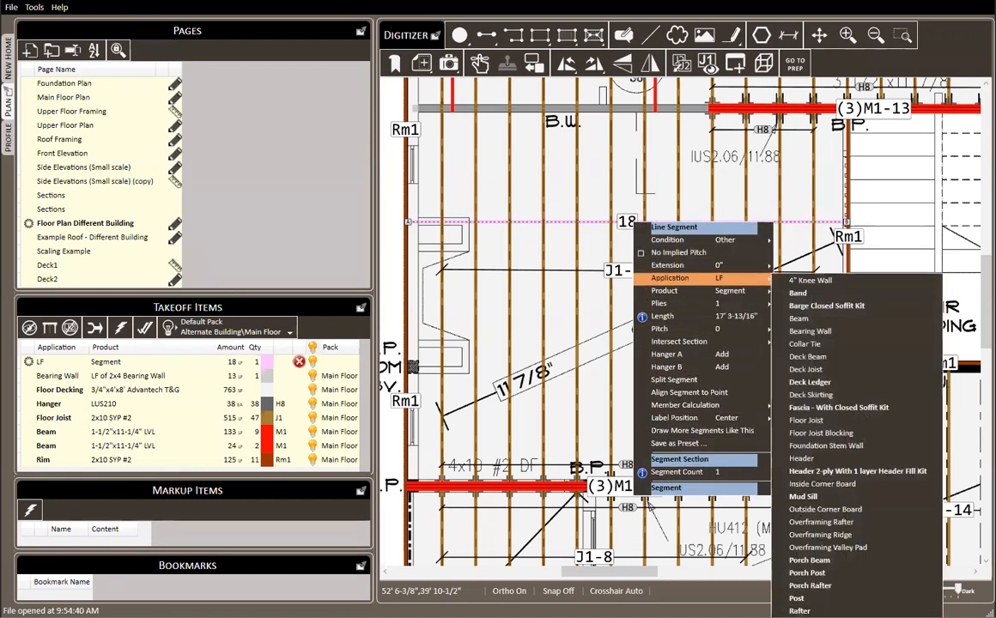
pyautogui.scroll(-3, 857, 447)
pyautogui.scroll(1, 856, 446)
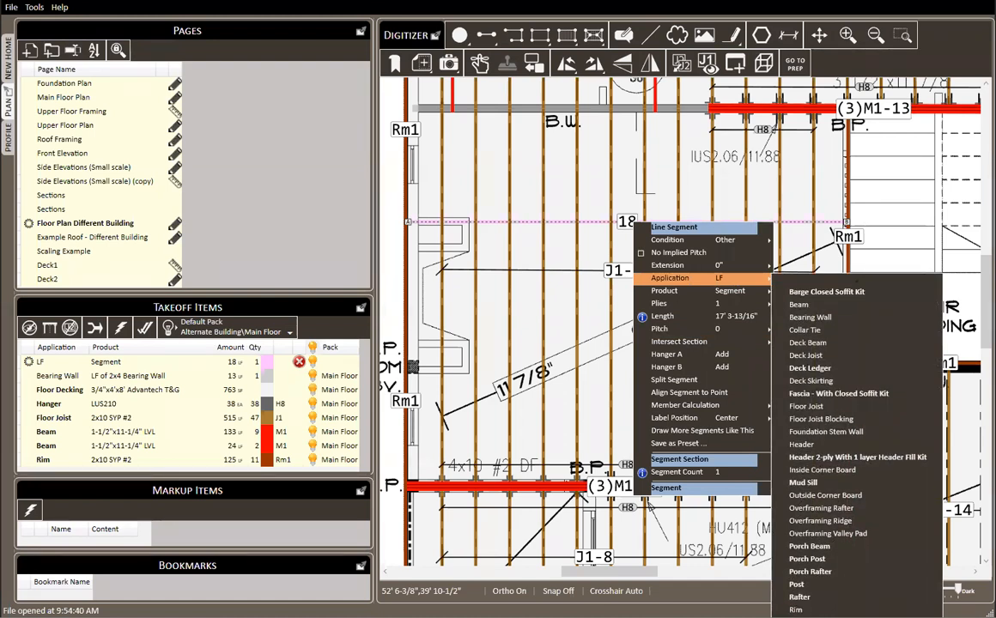
pyautogui.scroll(-1, 699, 278)
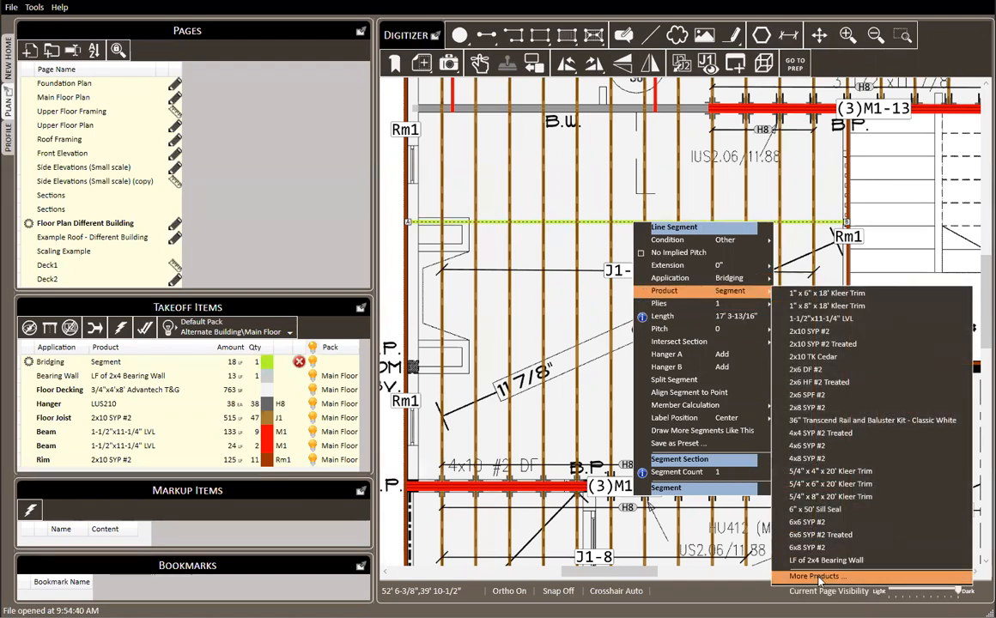
# Set the bridging segment's product to 1x4 SYP Utility using the product picker.
pyautogui.click(820, 577)
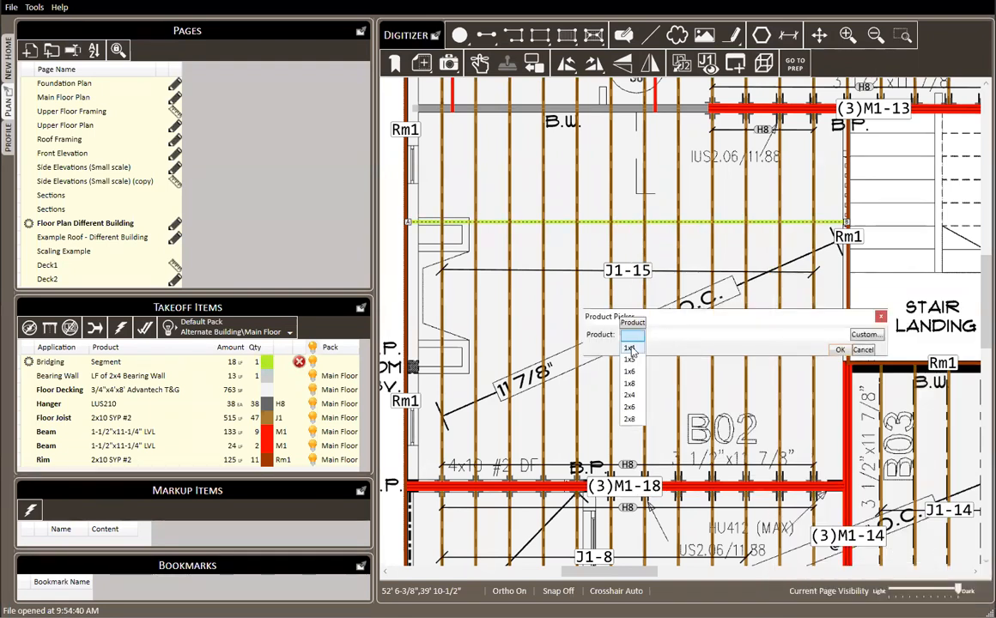
pyautogui.click(629, 347)
pyautogui.click(720, 337)
pyautogui.click(719, 337)
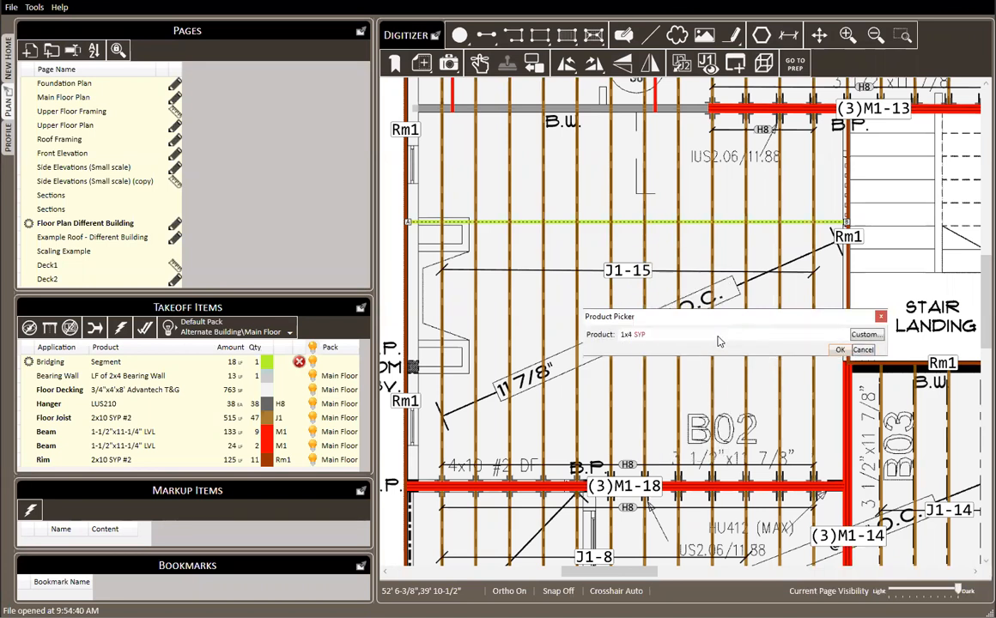
pyautogui.write('u')
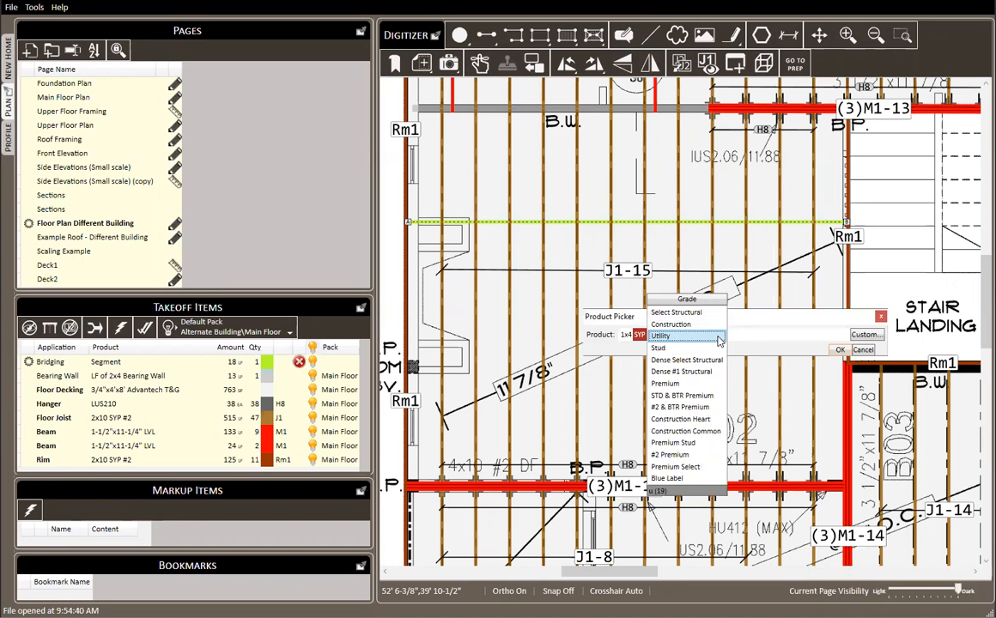
pyautogui.press('Return')
pyautogui.press('Return')
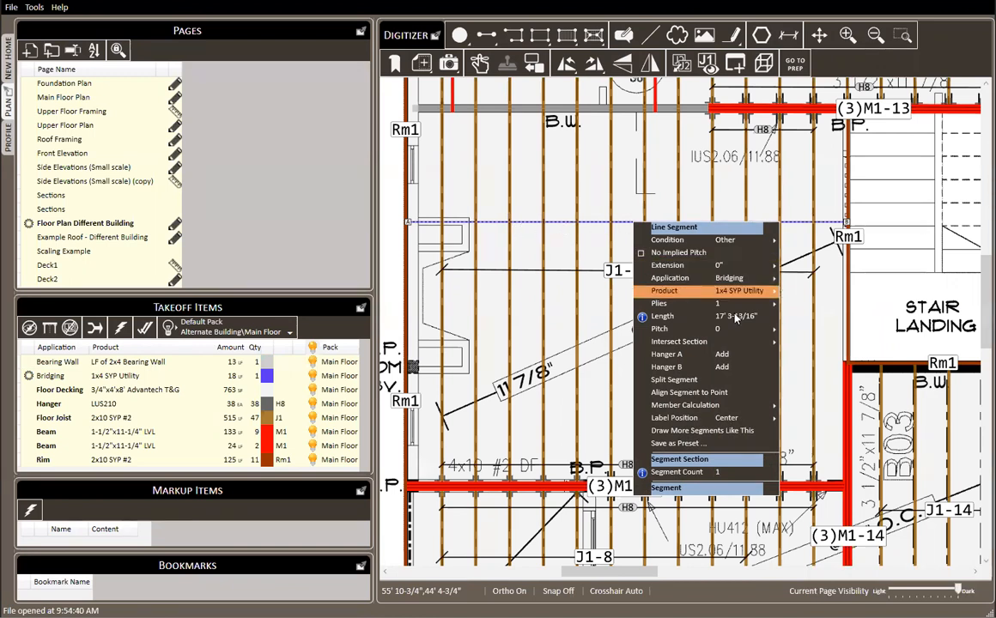
# Set the bridging segment's pitch to 10 and its plies to 2.
pyautogui.moveTo(673, 242)
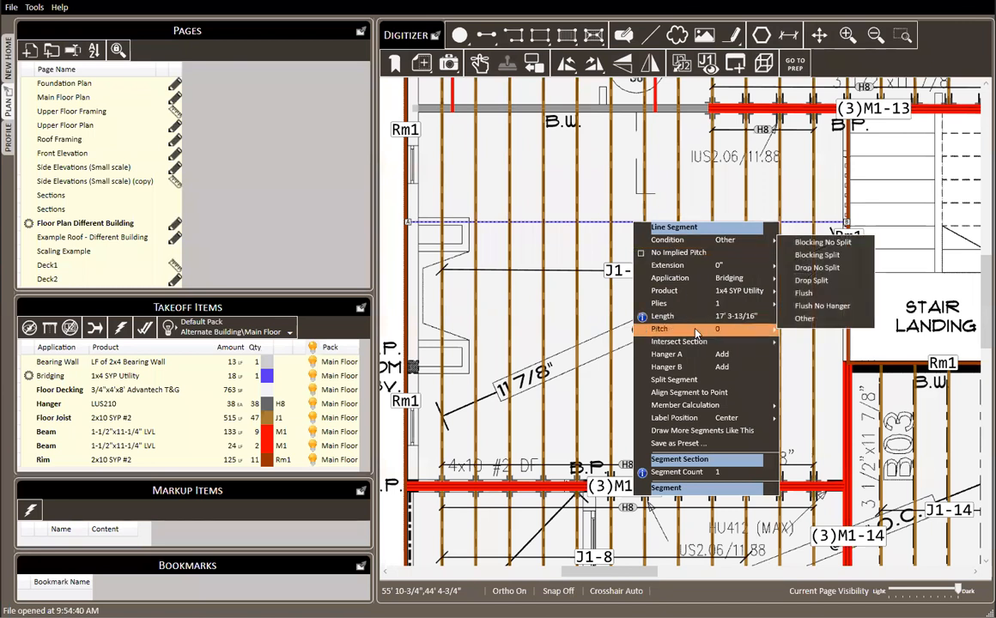
pyautogui.moveTo(678, 328)
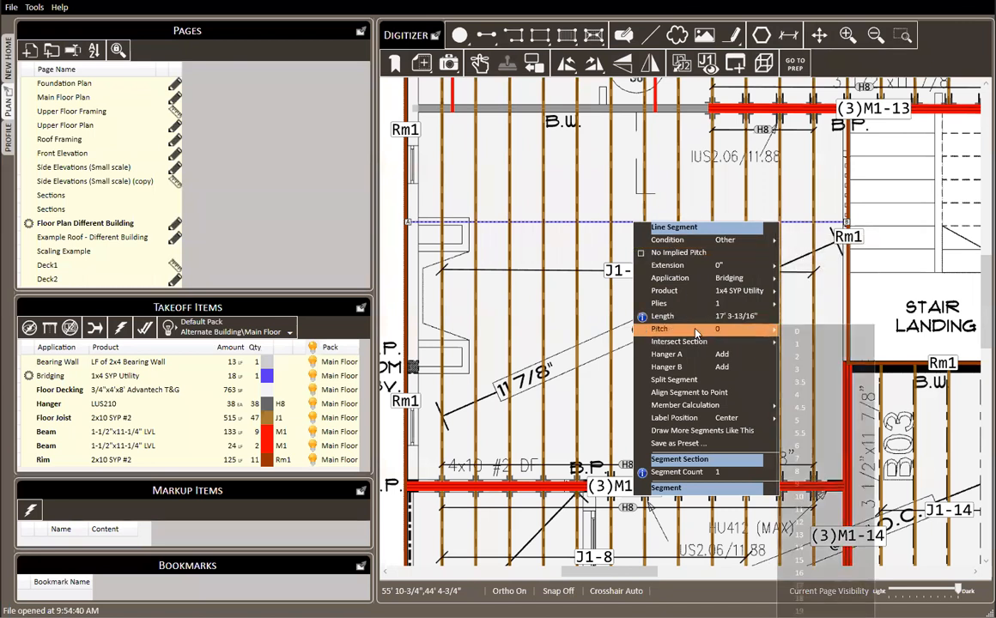
pyautogui.click(816, 503)
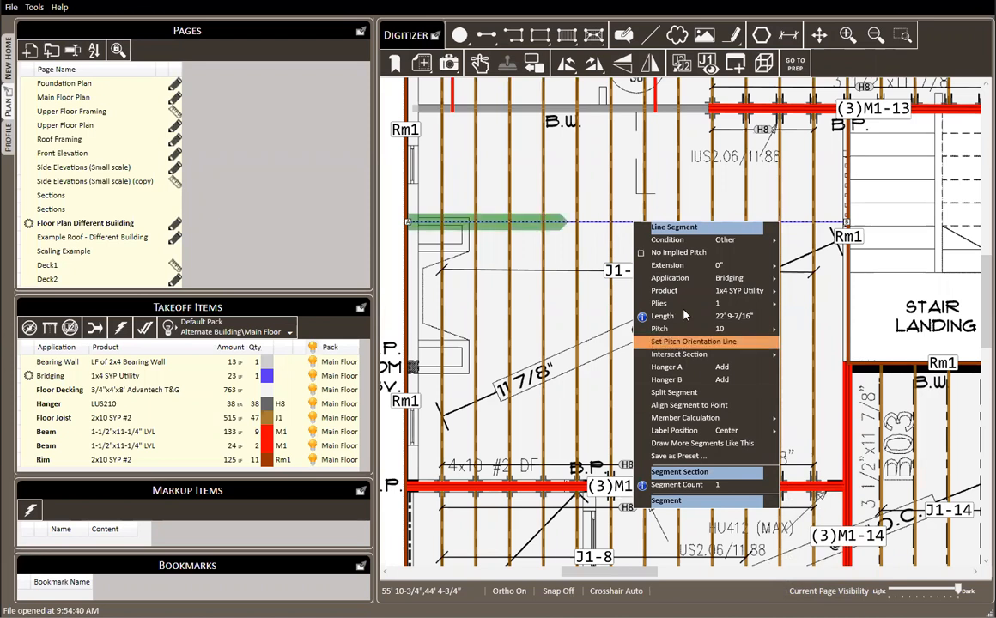
pyautogui.moveTo(755, 303)
pyautogui.click(809, 320)
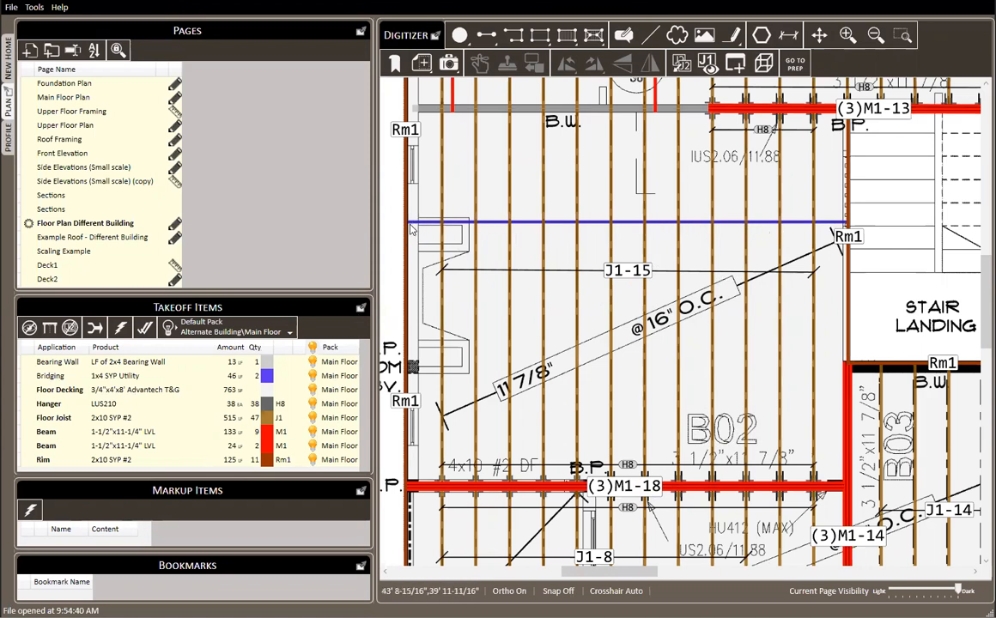
# Save the configured bridging segment as a preset named "Bridging".
pyautogui.click(497, 223)
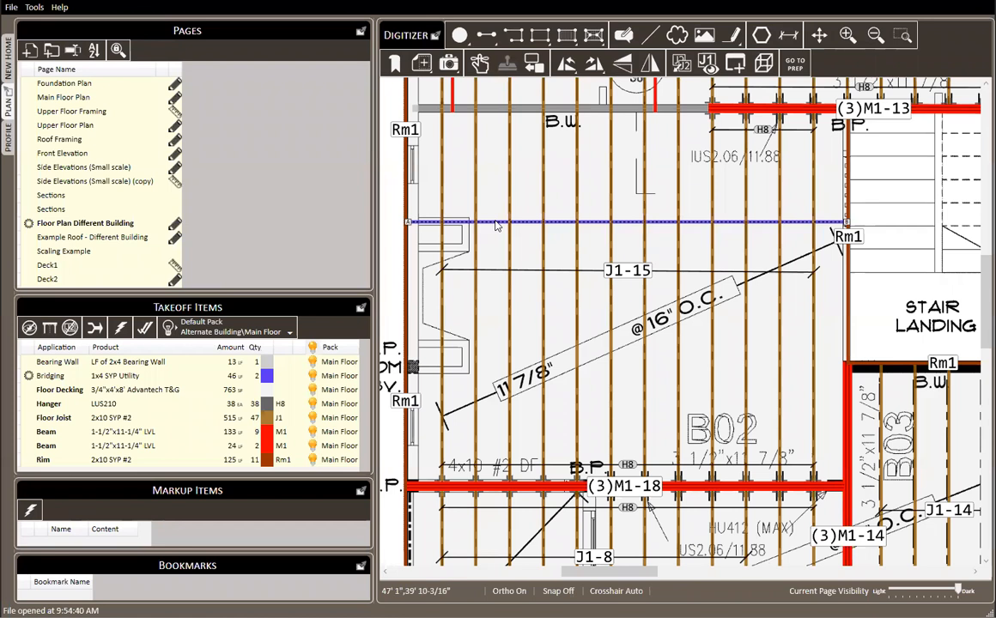
pyautogui.rightClick(496, 224)
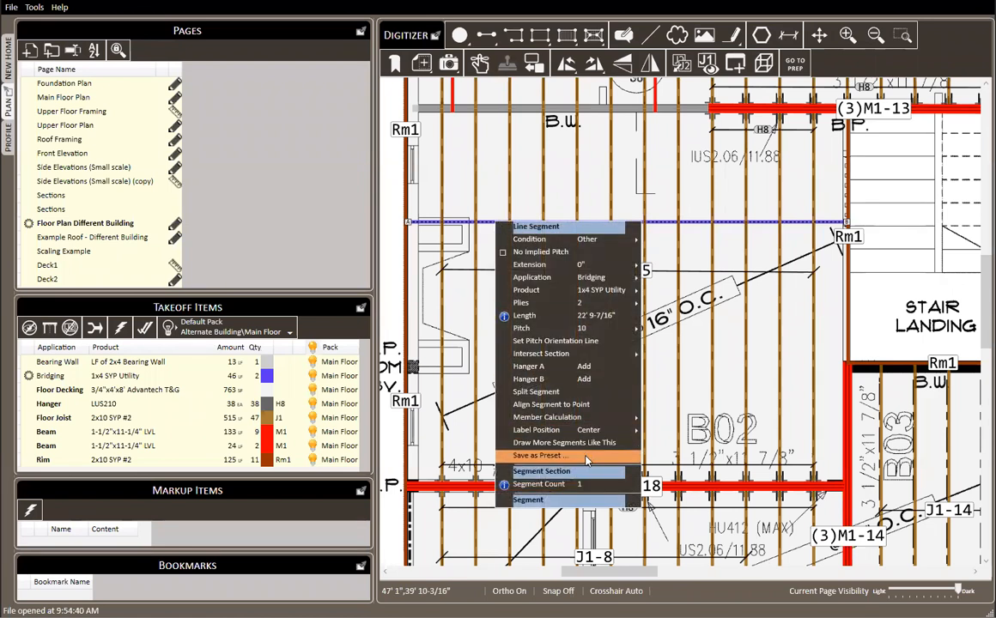
pyautogui.click(587, 456)
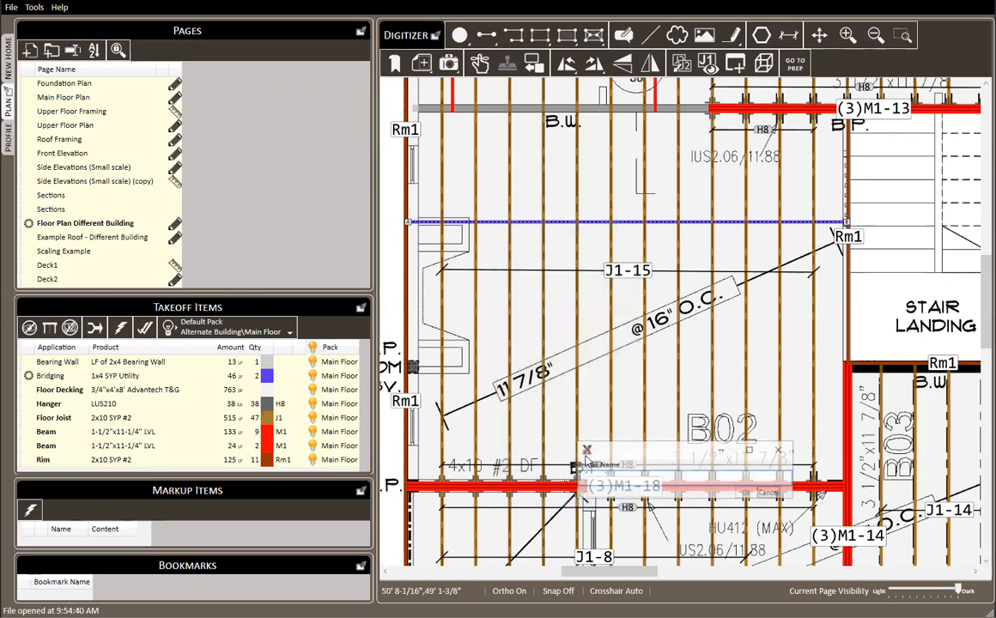
pyautogui.write('Bridging')
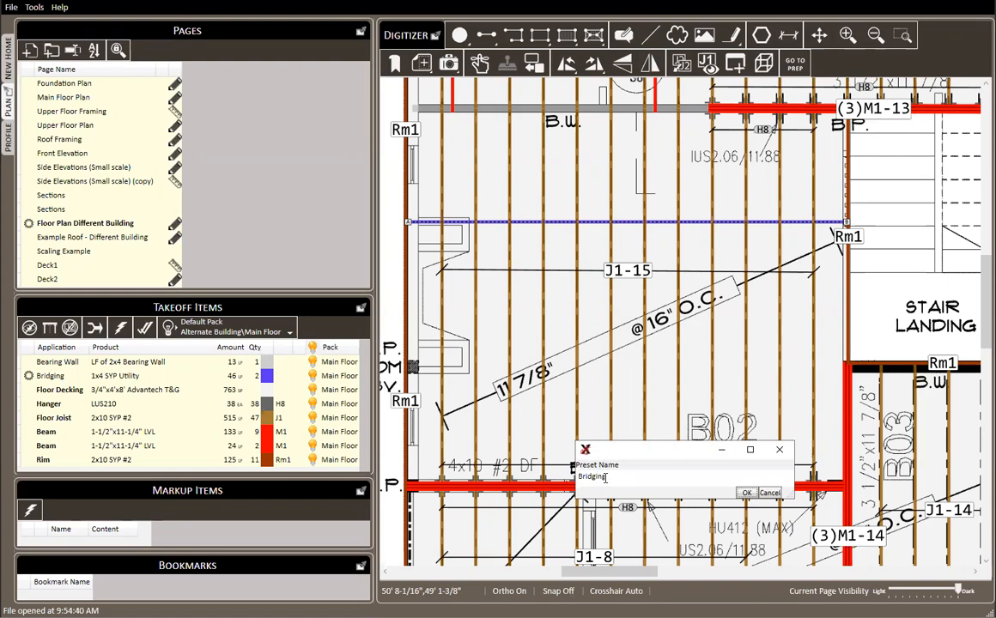
pyautogui.press('Return')
pyautogui.press('Escape')
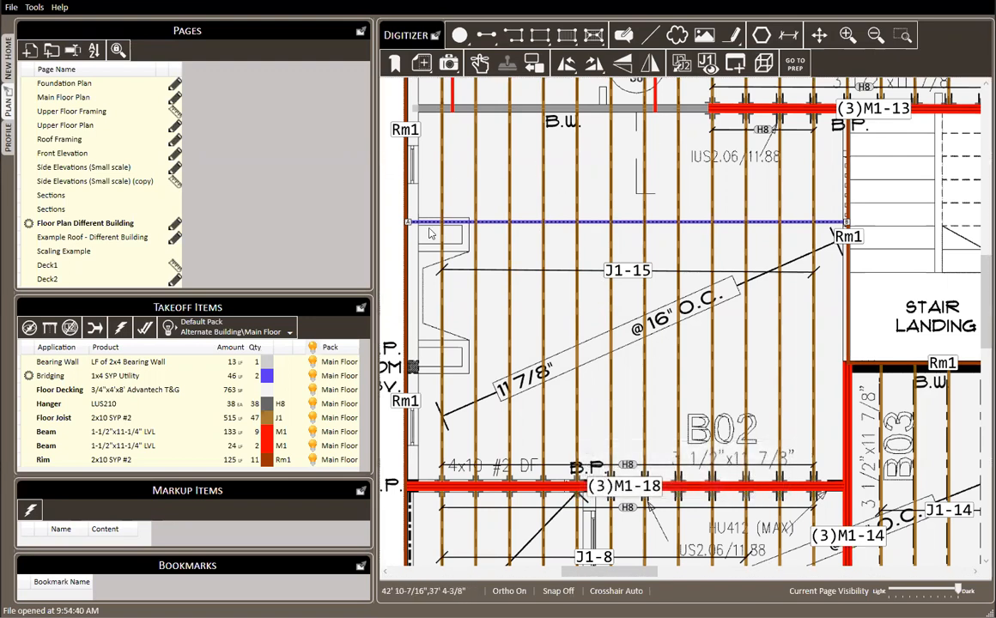
# Using the Bridging preset, draw a horizontal segment about 24' 8" long across the J1-12 and J1-10 joists near the plan's upper edge.
pyautogui.scroll(-5, 725, 310)
pyautogui.scroll(2, 800, 150)
pyautogui.moveTo(782, 201); pyautogui.dragTo(745, 212)
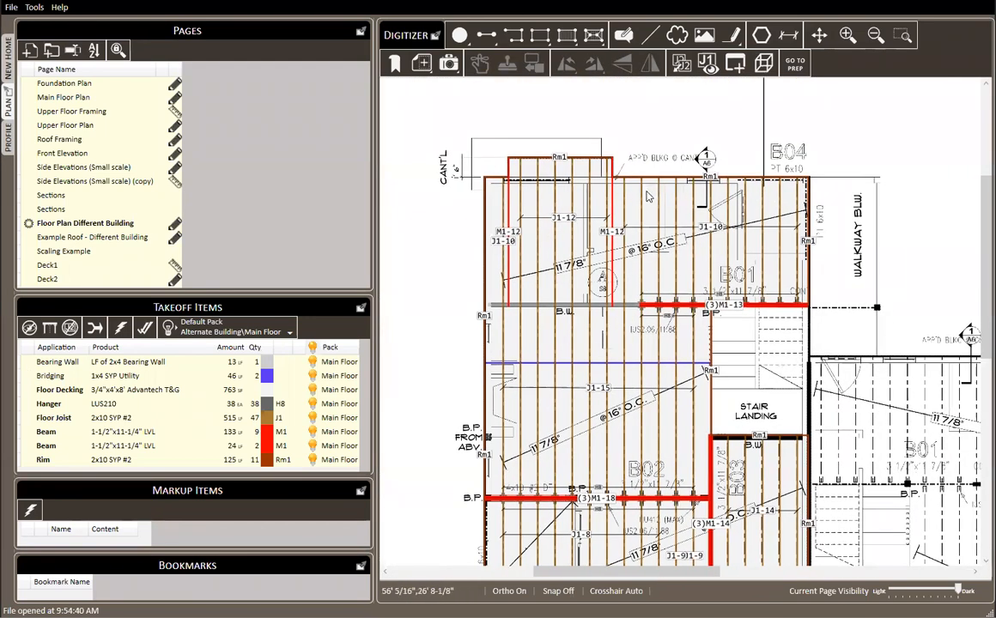
pyautogui.click(485, 34)
pyautogui.click(534, 91)
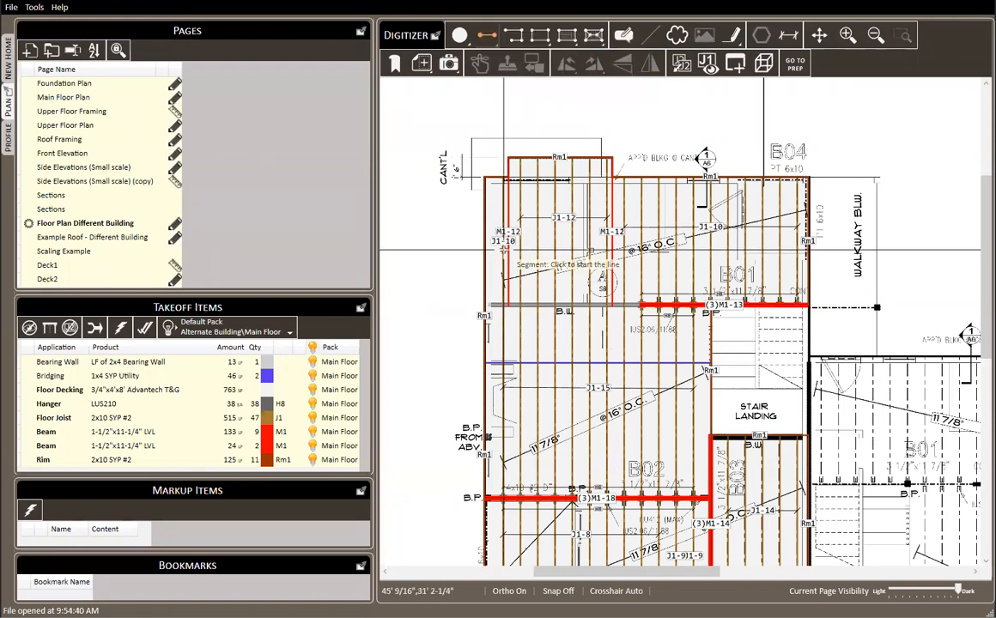
pyautogui.click(485, 206)
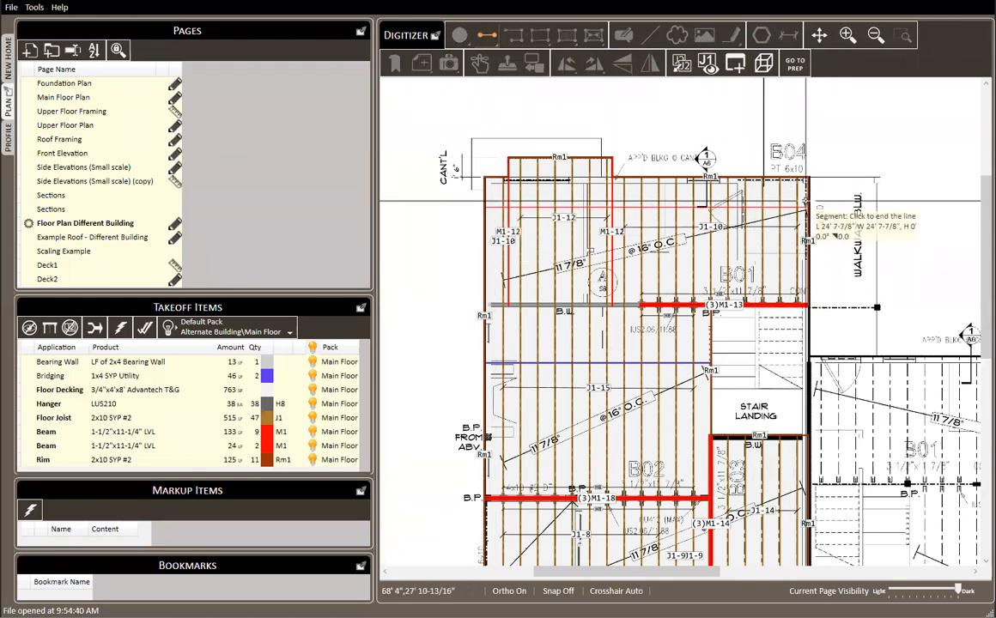
pyautogui.click(802, 206)
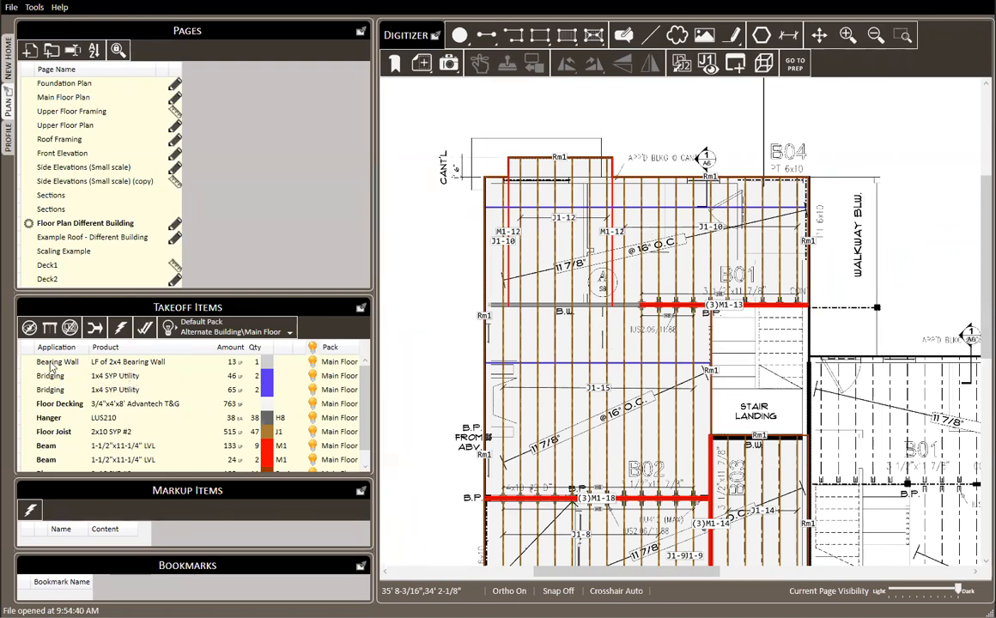
# Open the Roof Framing page and examine the R5-10 collar tie lines on the main roof.
pyautogui.click(96, 238)
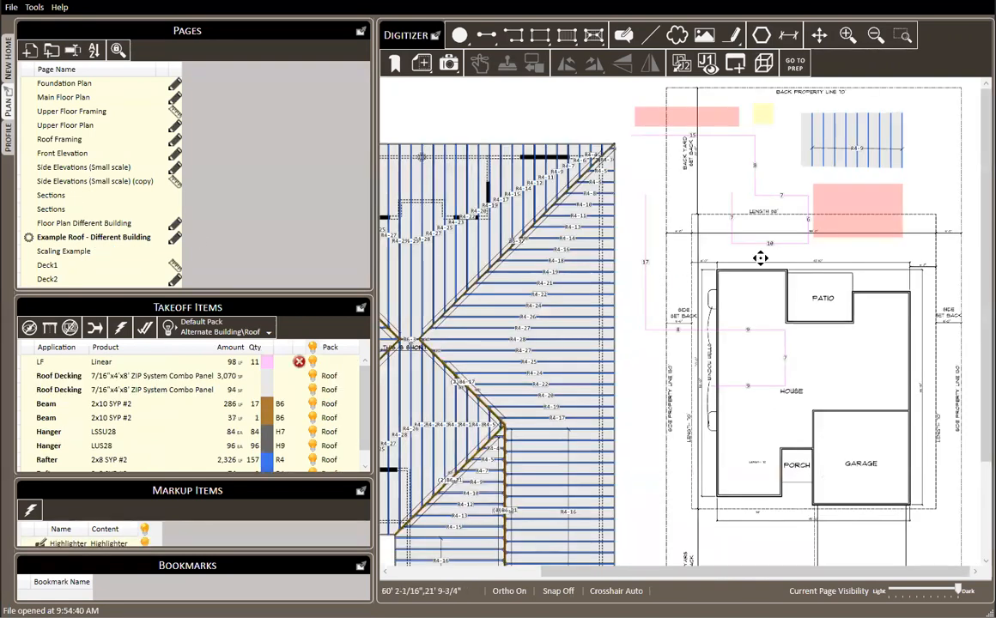
pyautogui.click(73, 142)
pyautogui.scroll(5, 515, 257)
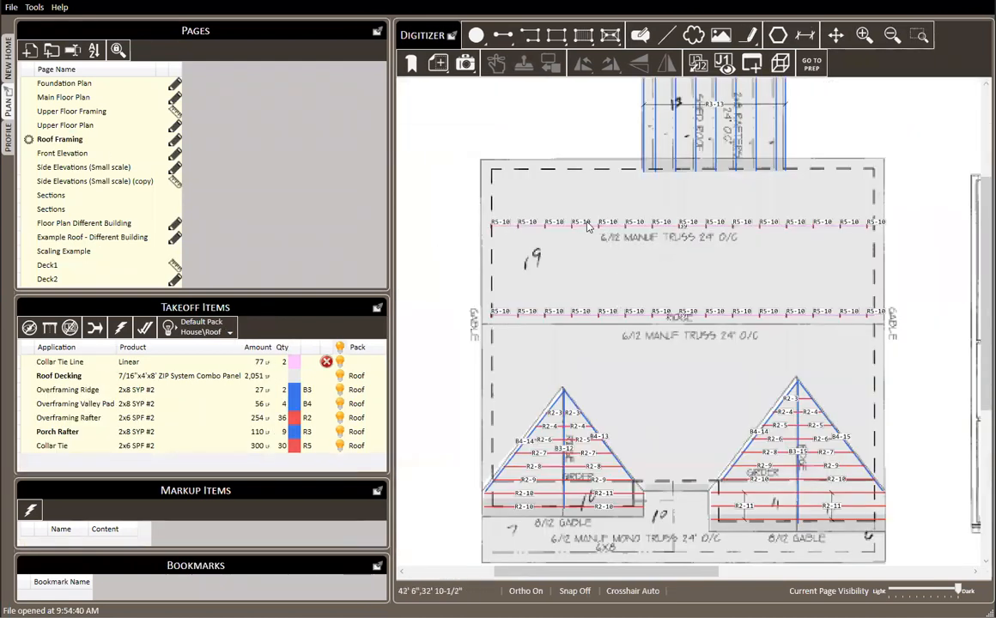
# Delete the existing collar tie lines and draw a horizontal linear run about 38' long just above the main roof's ridge.
pyautogui.click(165, 367)
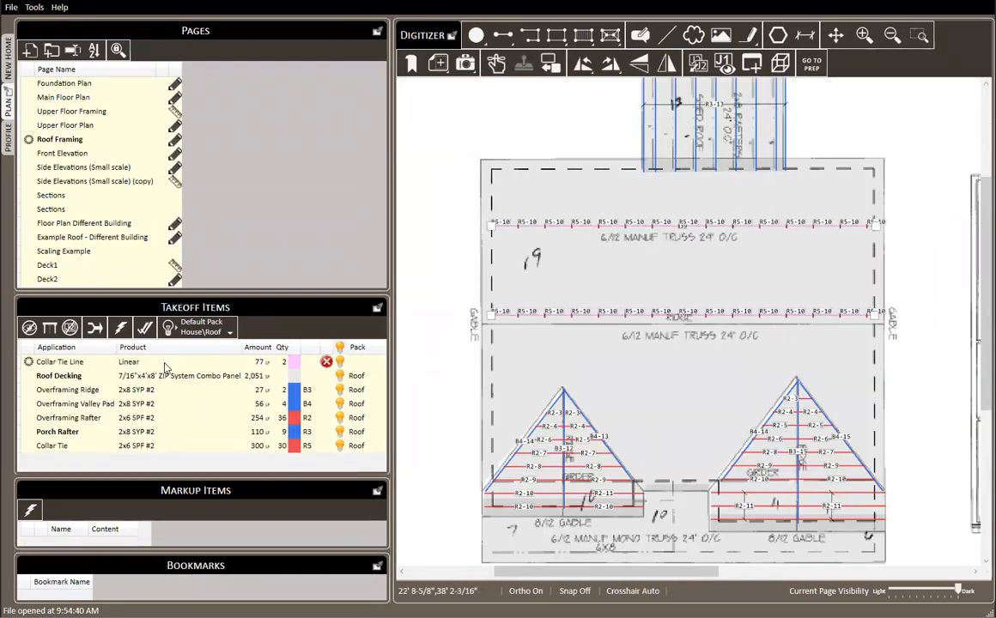
pyautogui.press('Delete')
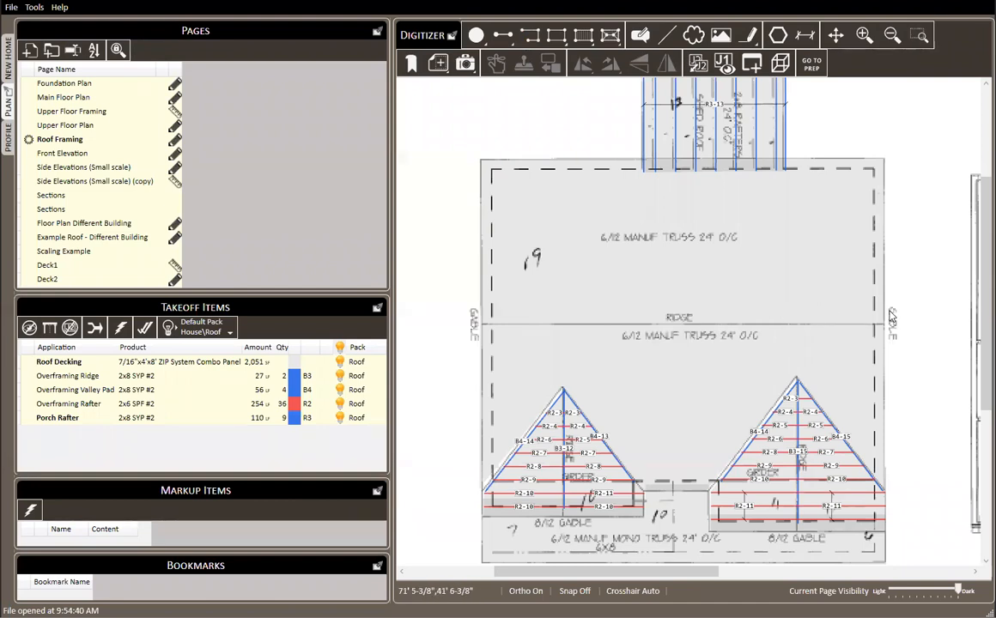
pyautogui.click(581, 40)
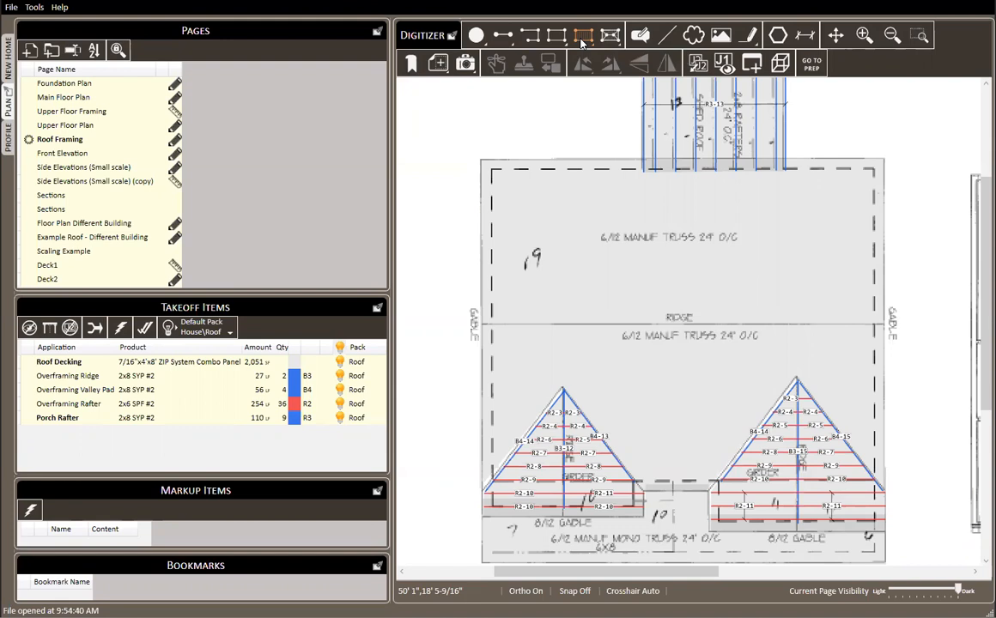
pyautogui.click(532, 36)
pyautogui.scroll(2, 532, 325)
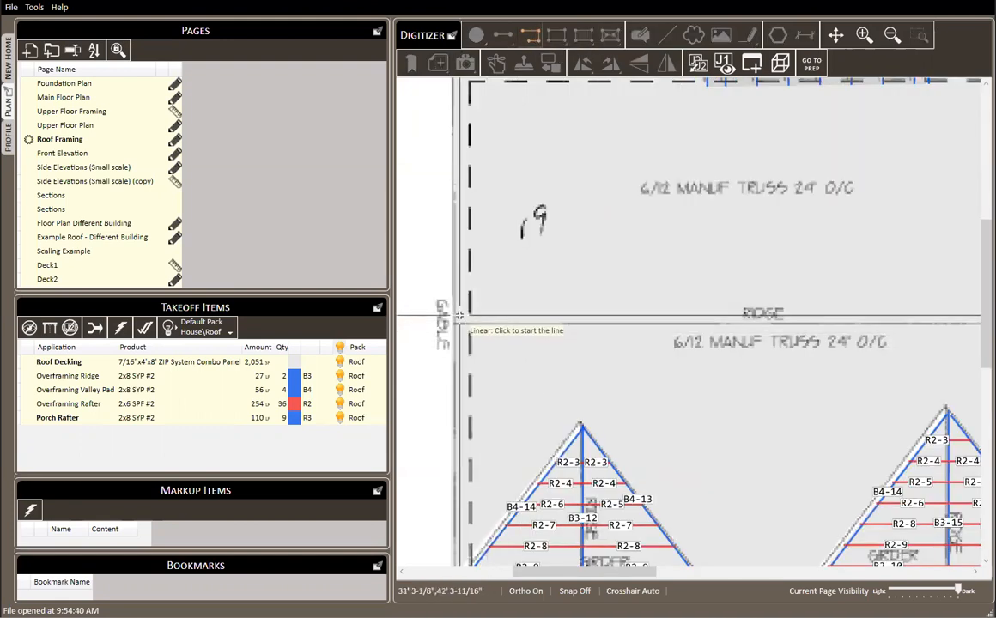
pyautogui.click(466, 314)
pyautogui.scroll(-2, 571, 314)
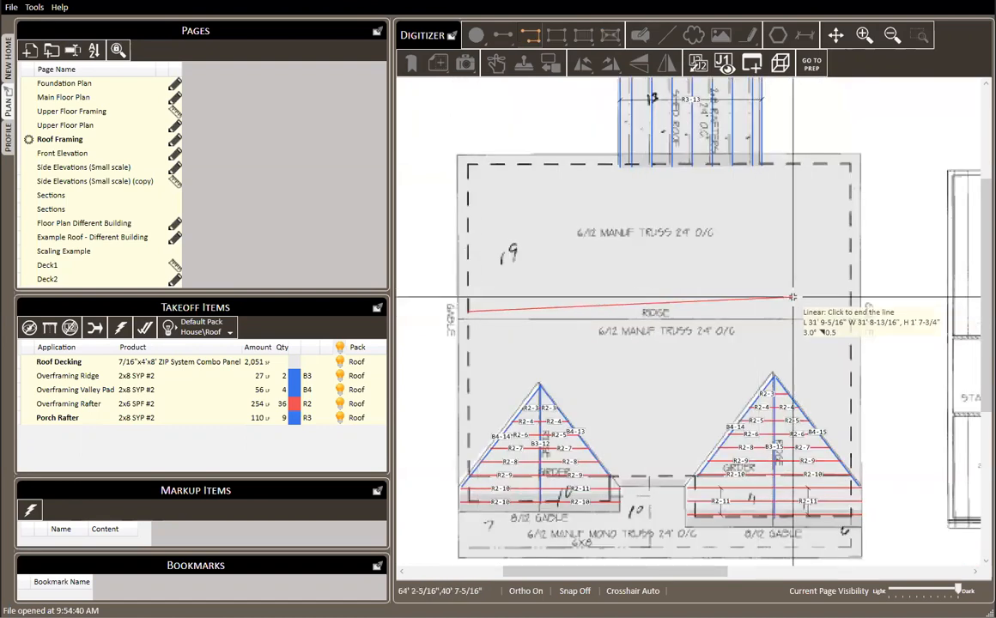
pyautogui.click(848, 307)
# Set the ridge linear run's count spacing to 32" and its count use to LF.
pyautogui.scroll(2, 640, 309)
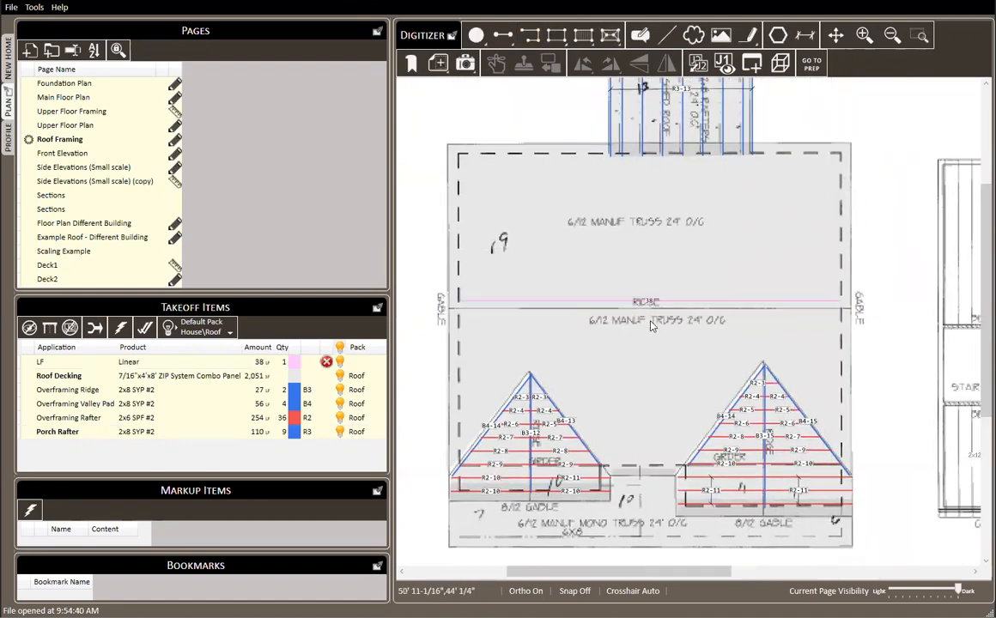
pyautogui.scroll(2, 640, 307)
pyautogui.rightClick(654, 286)
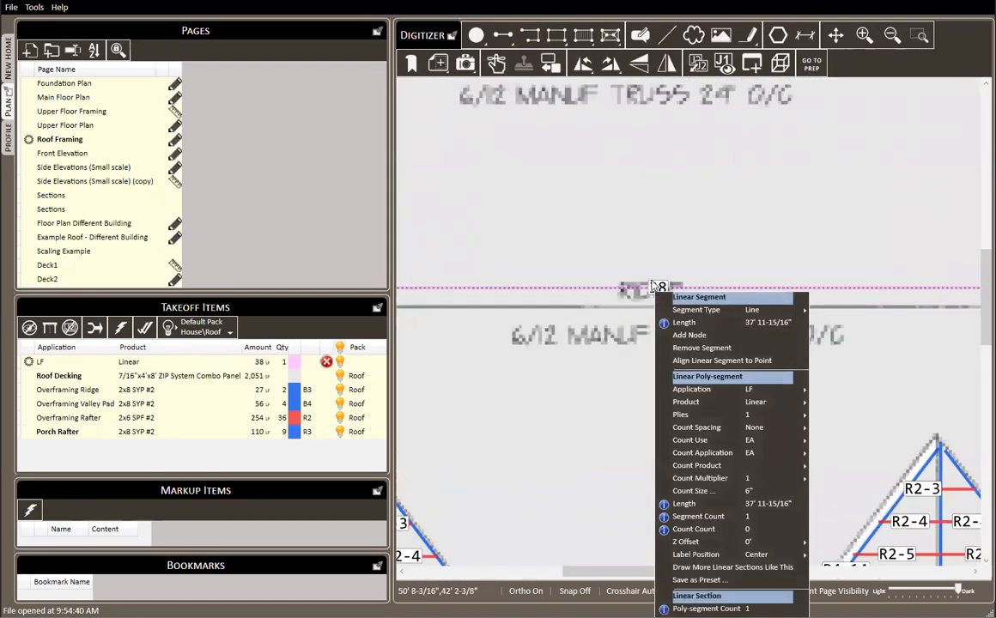
pyautogui.moveTo(717, 431)
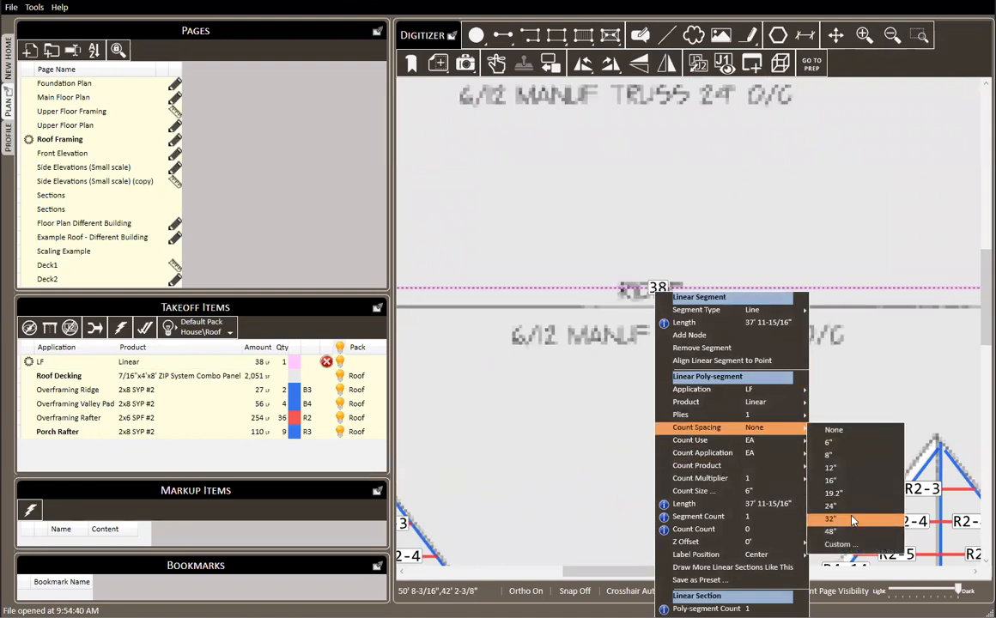
pyautogui.click(853, 520)
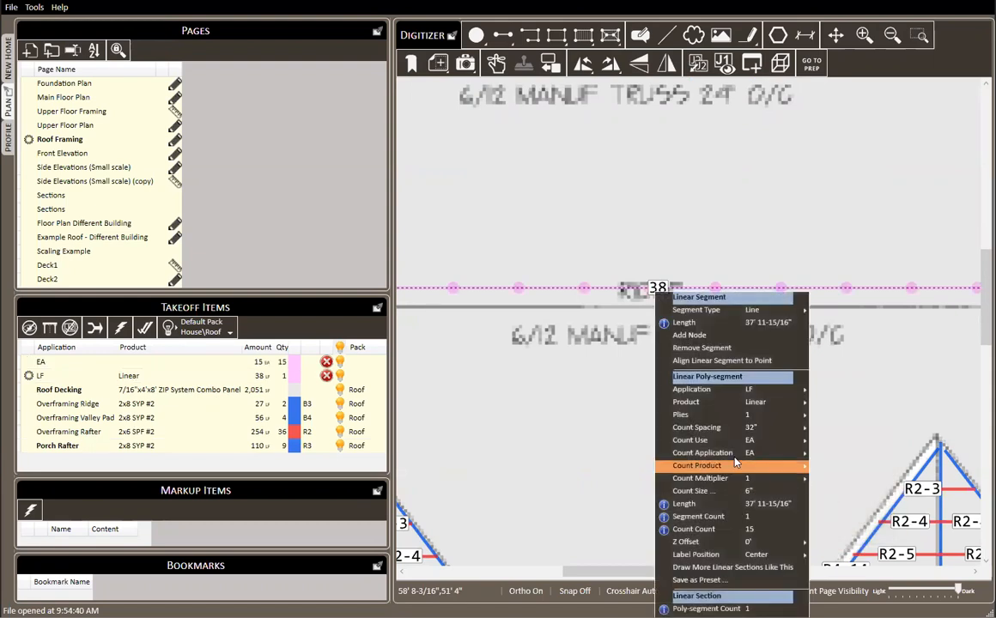
pyautogui.moveTo(721, 440)
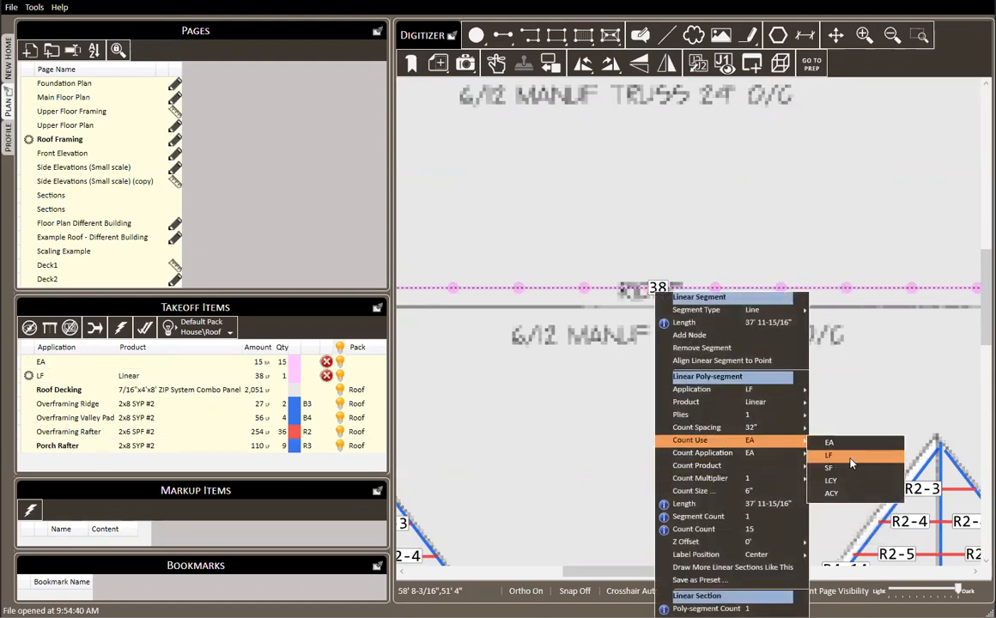
pyautogui.click(849, 455)
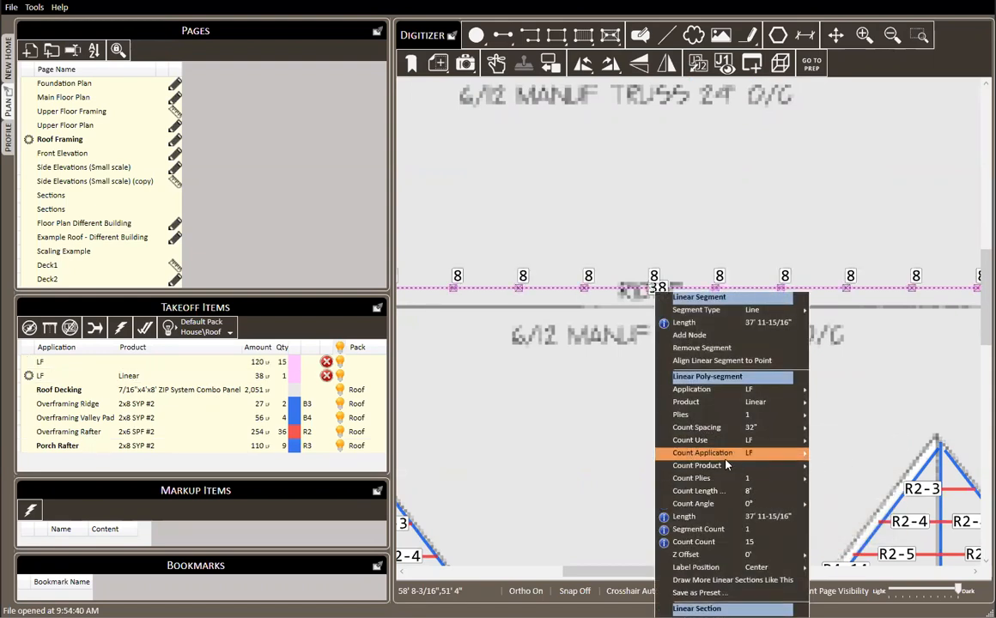
# Set the linear run's count application to Collar Tie and its count angle to 90° CCW.
pyautogui.moveTo(712, 452)
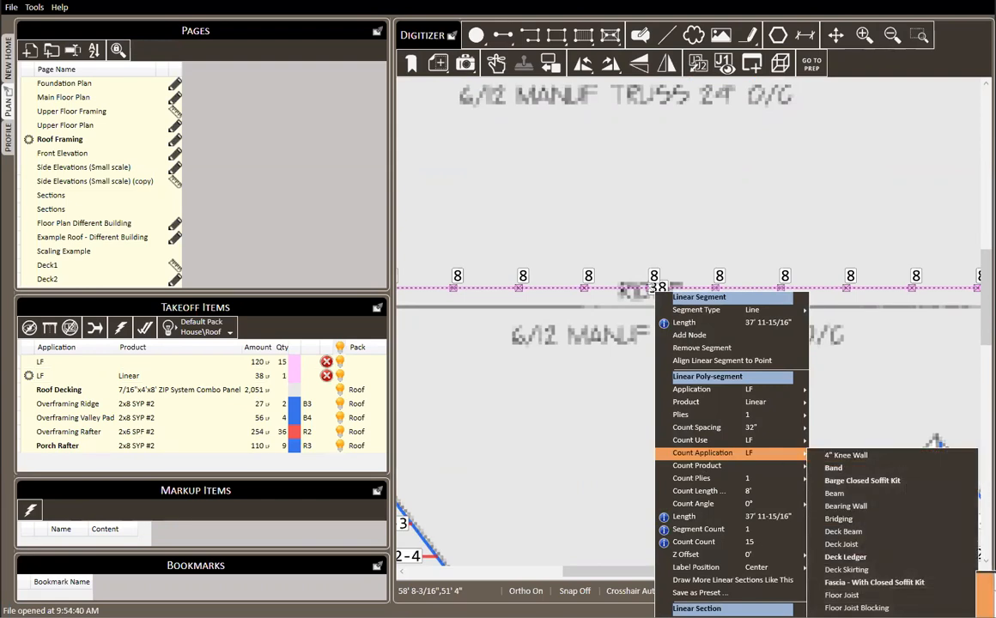
pyautogui.click(986, 594)
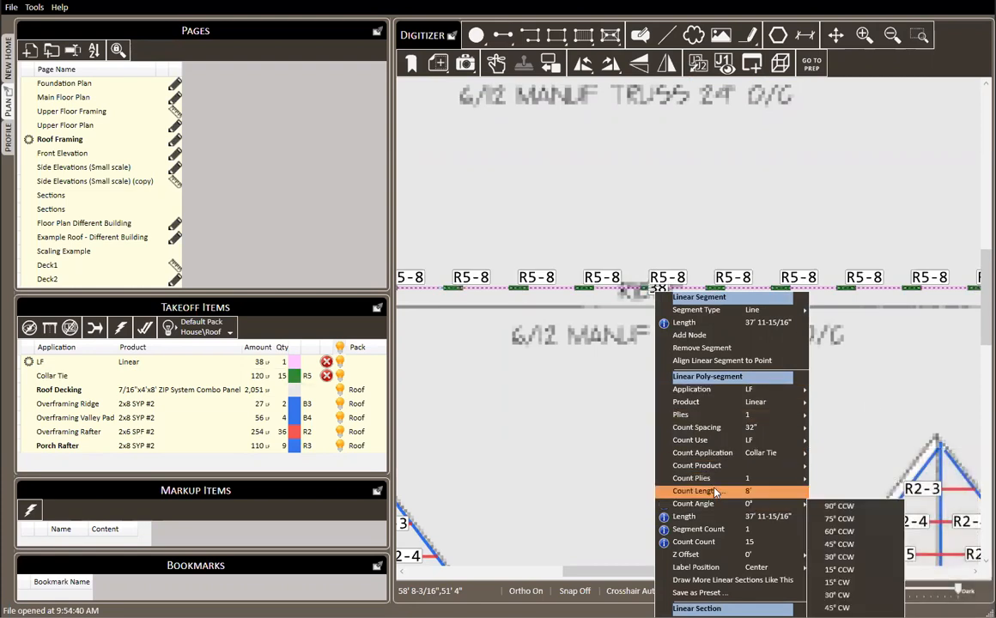
pyautogui.moveTo(714, 506)
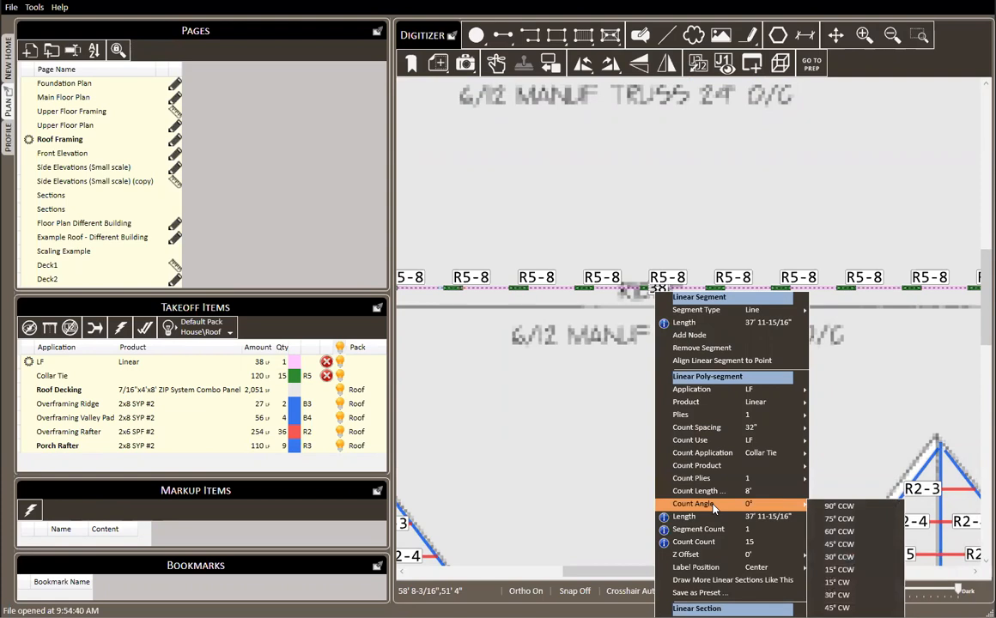
pyautogui.click(840, 506)
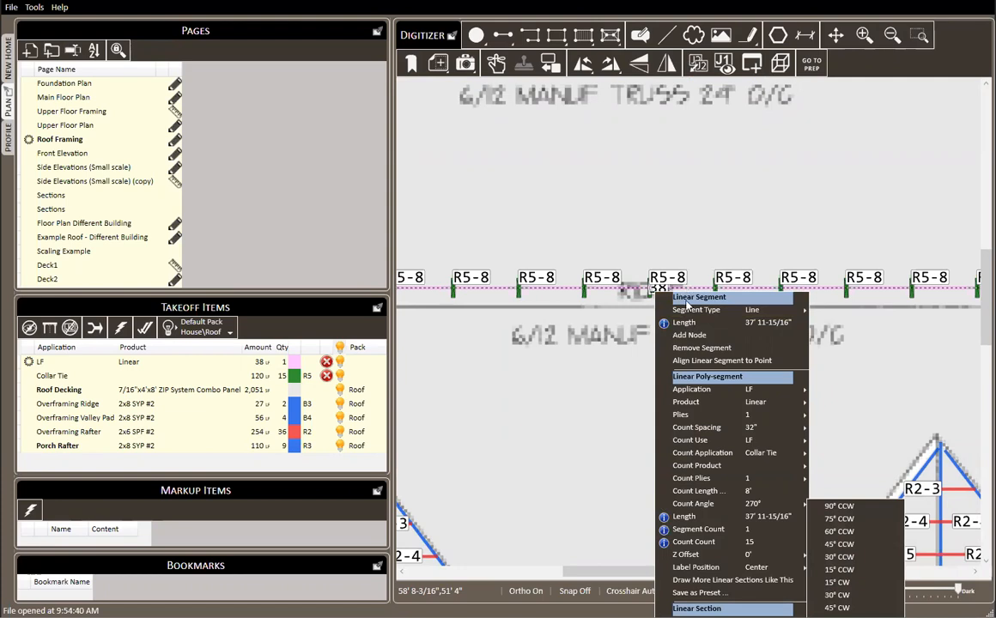
# Set the collar ties' count product to 2x8 SYP #2 and their count length to 10'.
pyautogui.moveTo(721, 465)
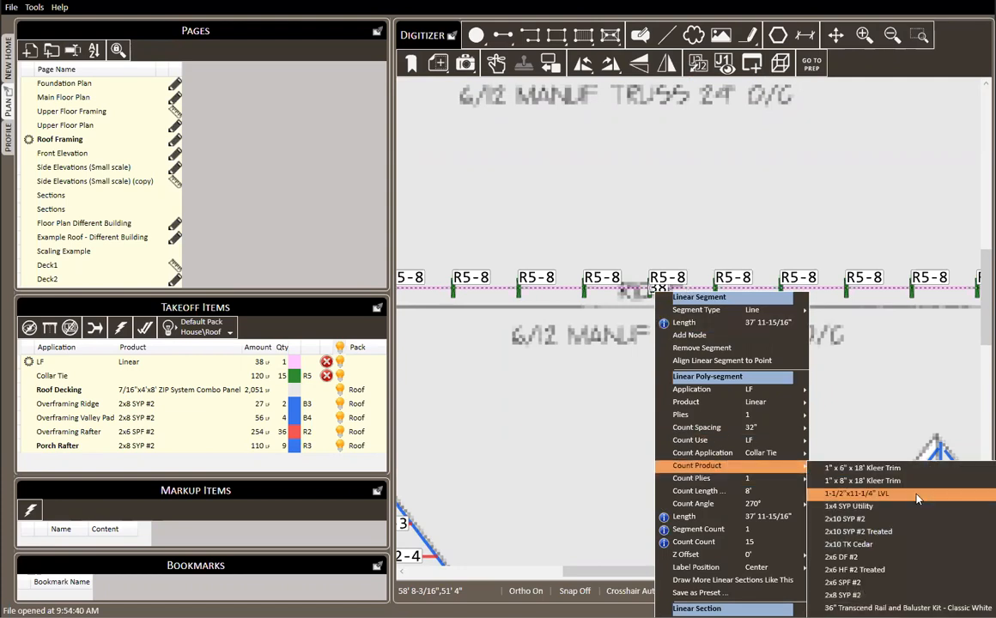
pyautogui.click(841, 595)
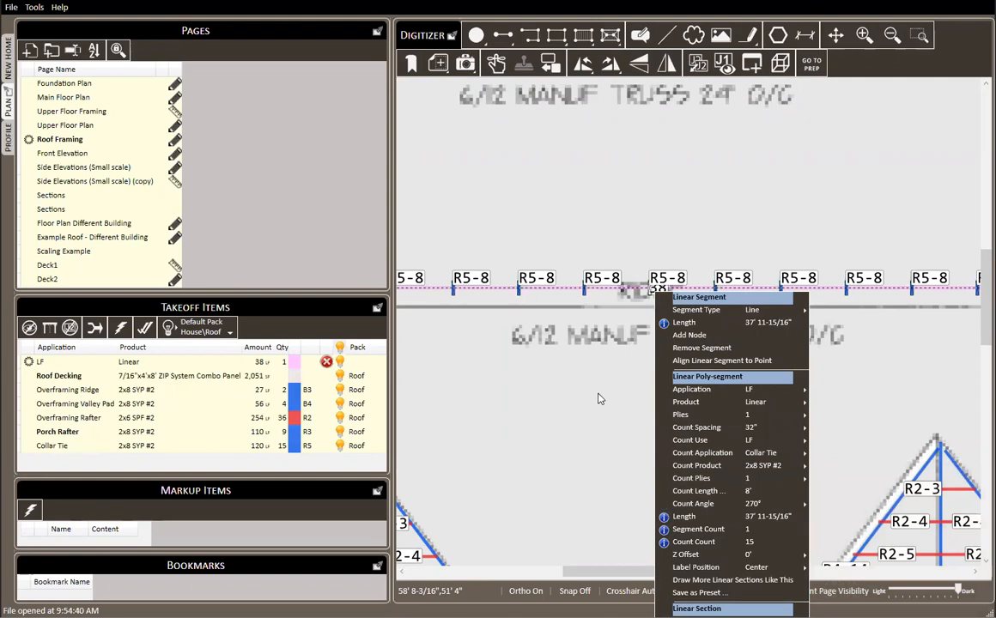
pyautogui.click(749, 491)
pyautogui.moveTo(815, 437); pyautogui.dragTo(746, 385)
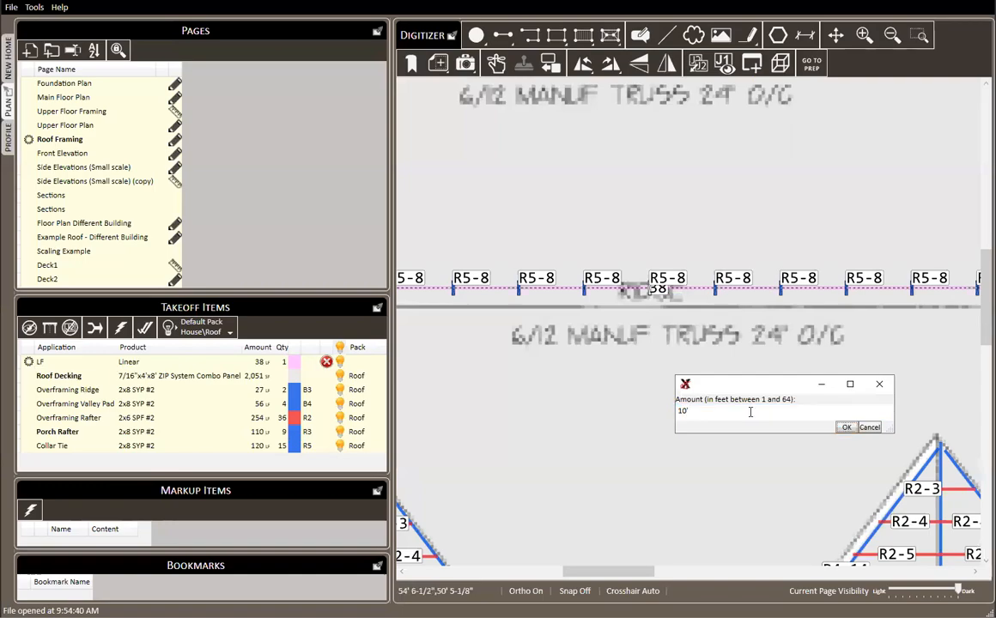
pyautogui.press('Return')
pyautogui.click(612, 216)
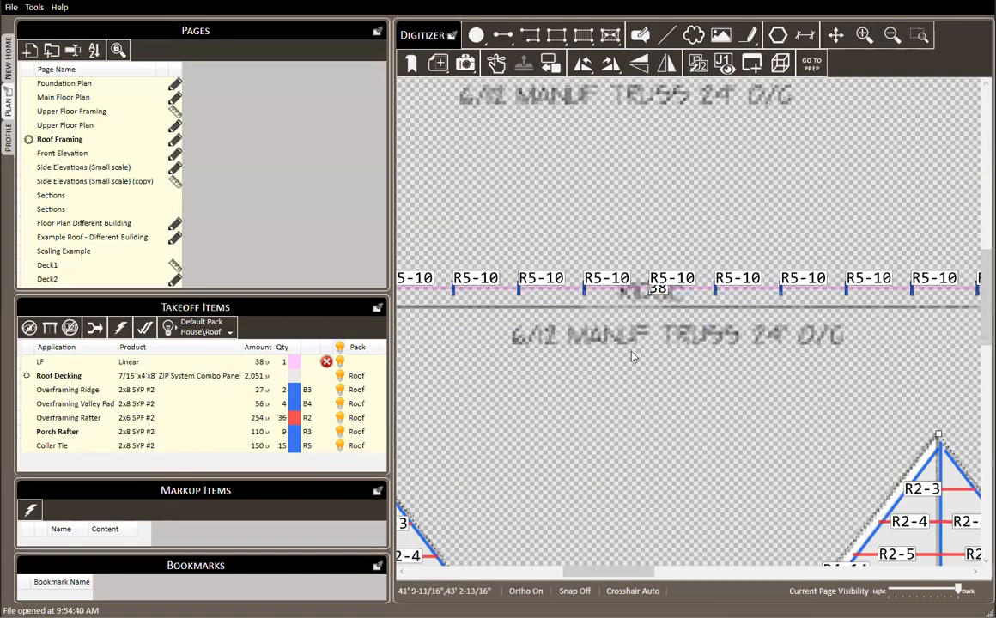
# Rename the application of the LF linear takeoff item as "Collar Tie Line".
pyautogui.scroll(-2, 634, 352)
pyautogui.scroll(-3, 612, 332)
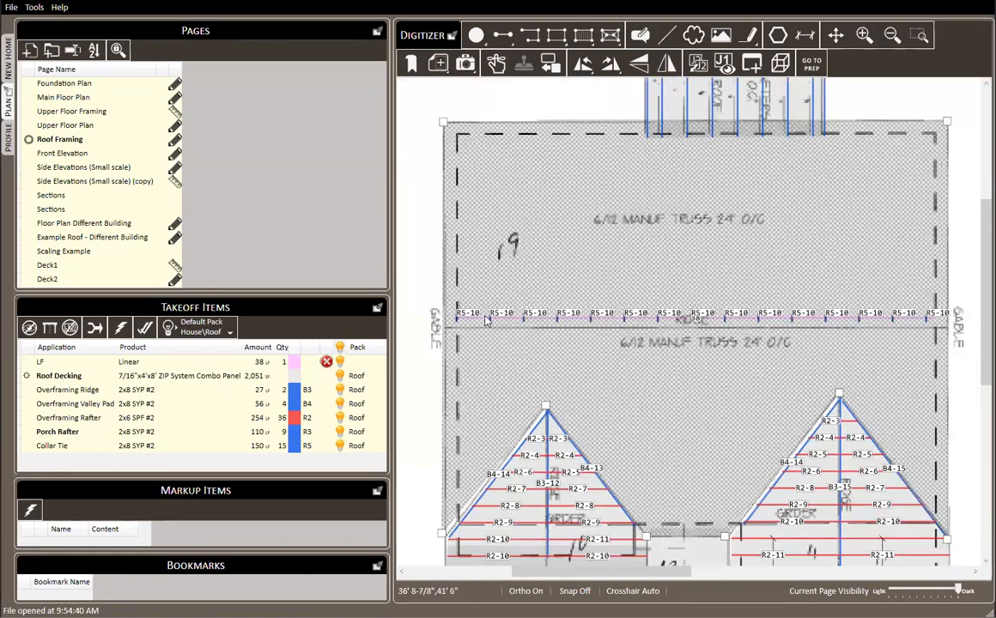
pyautogui.scroll(4, 708, 329)
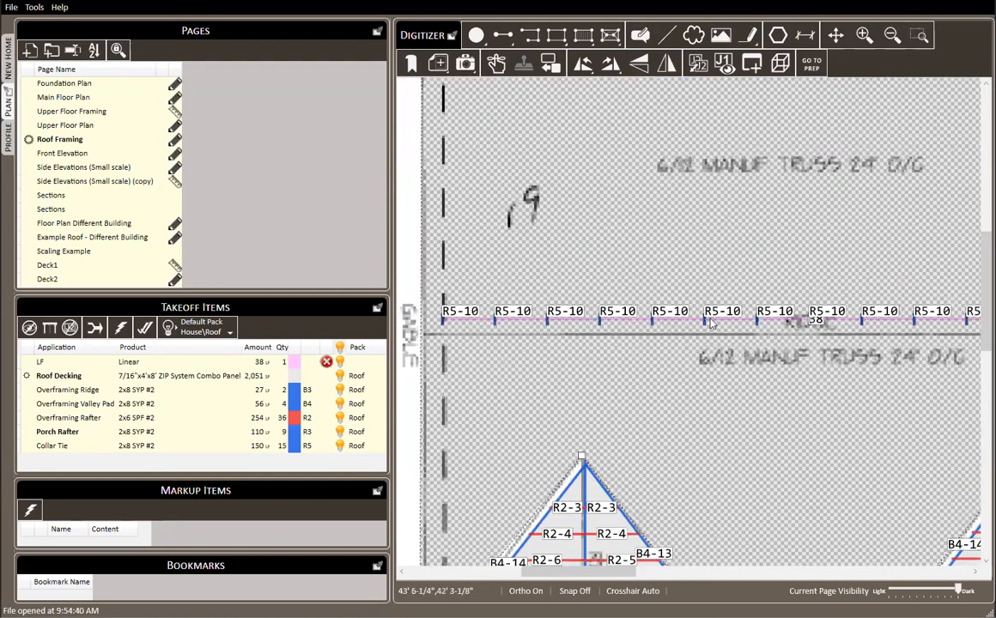
pyautogui.moveTo(878, 365); pyautogui.dragTo(577, 353)
pyautogui.moveTo(783, 328); pyautogui.dragTo(579, 323)
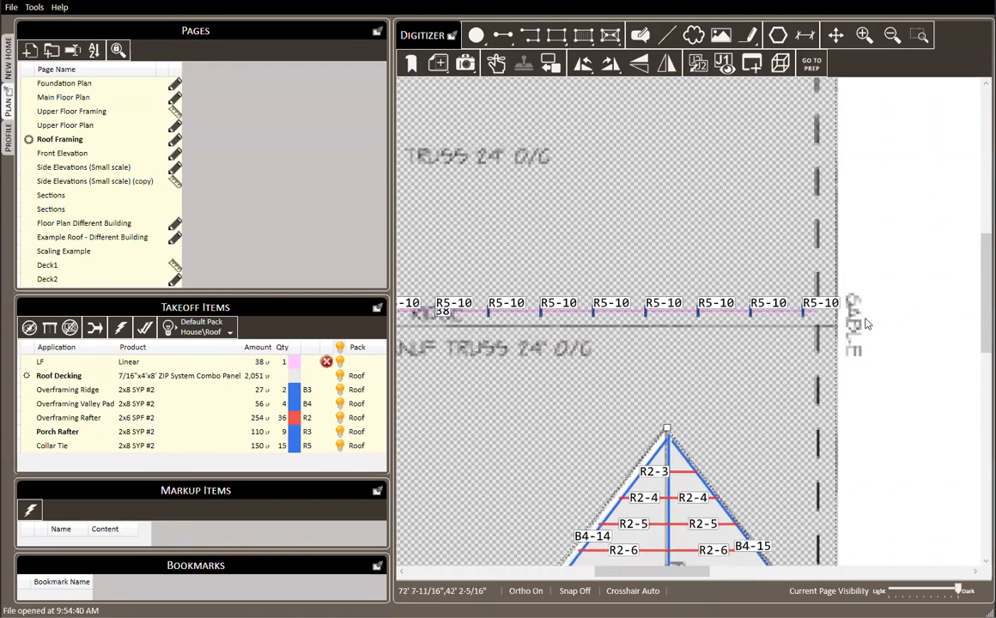
pyautogui.click(128, 362)
pyautogui.moveTo(460, 366); pyautogui.dragTo(757, 360)
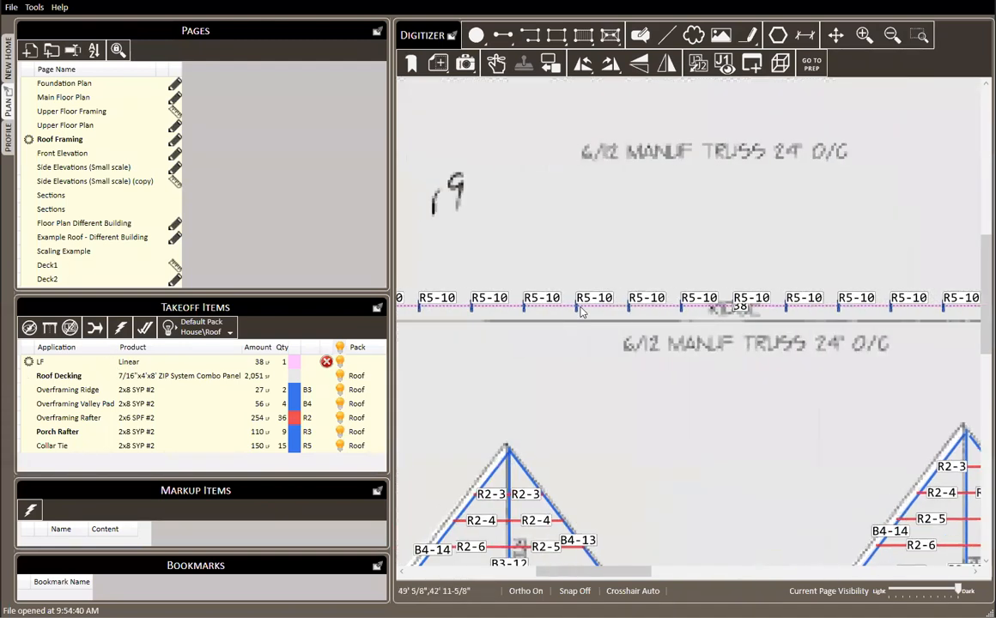
pyautogui.rightClick(131, 364)
pyautogui.moveTo(167, 379)
pyautogui.moveTo(228, 378)
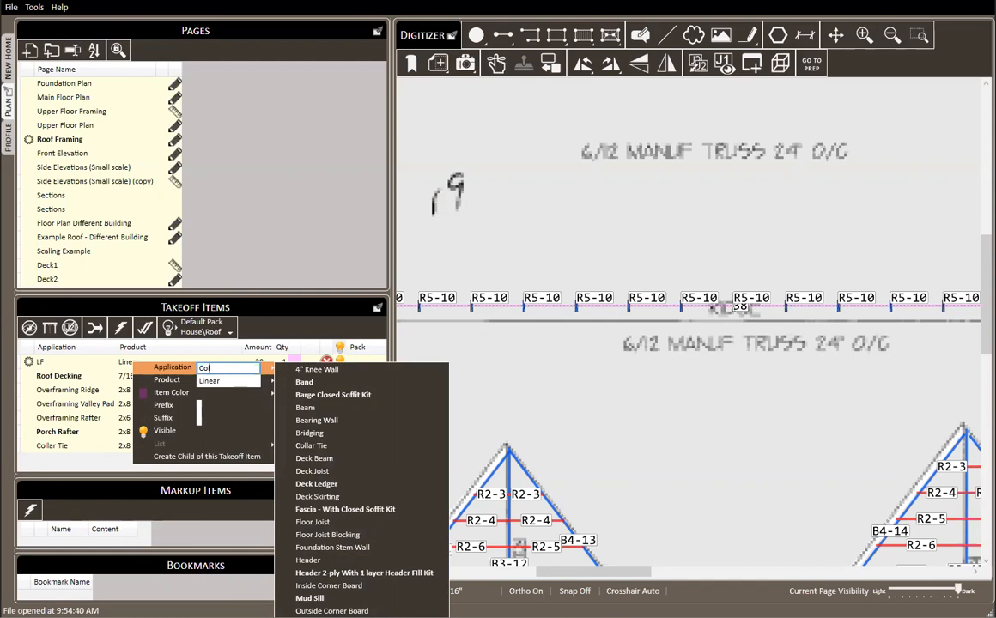
pyautogui.write('ine')
pyautogui.click(555, 224)
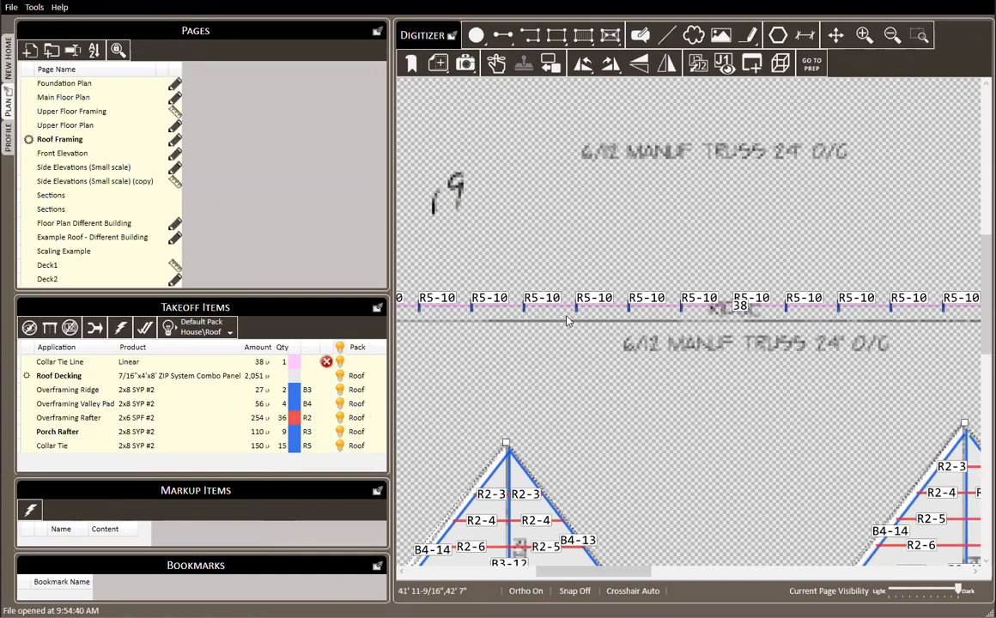
# Save the configured collar tie linear run as a preset named "Collar Ties".
pyautogui.scroll(-3, 640, 325)
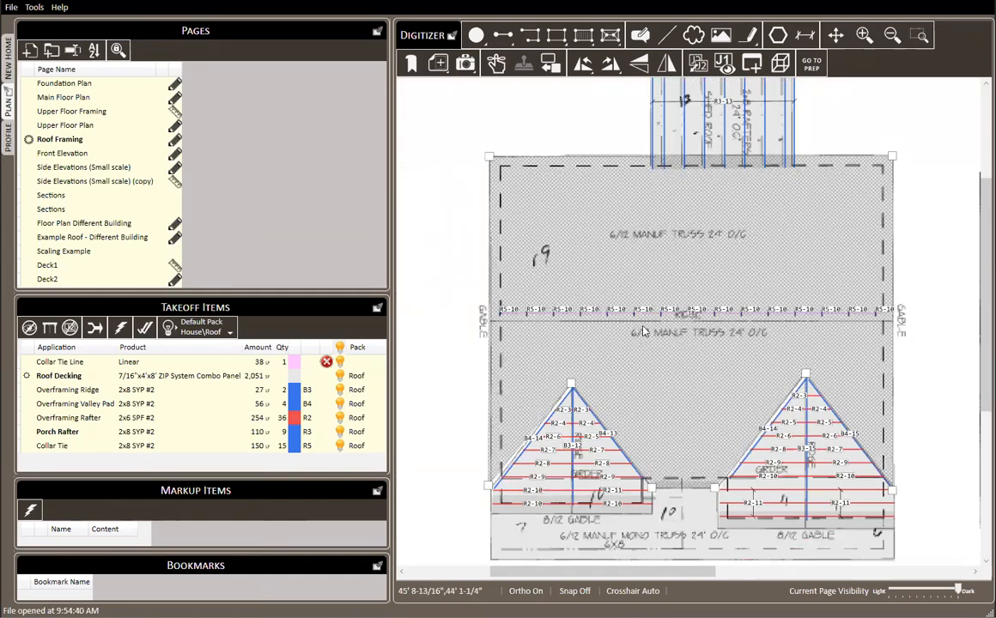
pyautogui.scroll(3, 605, 309)
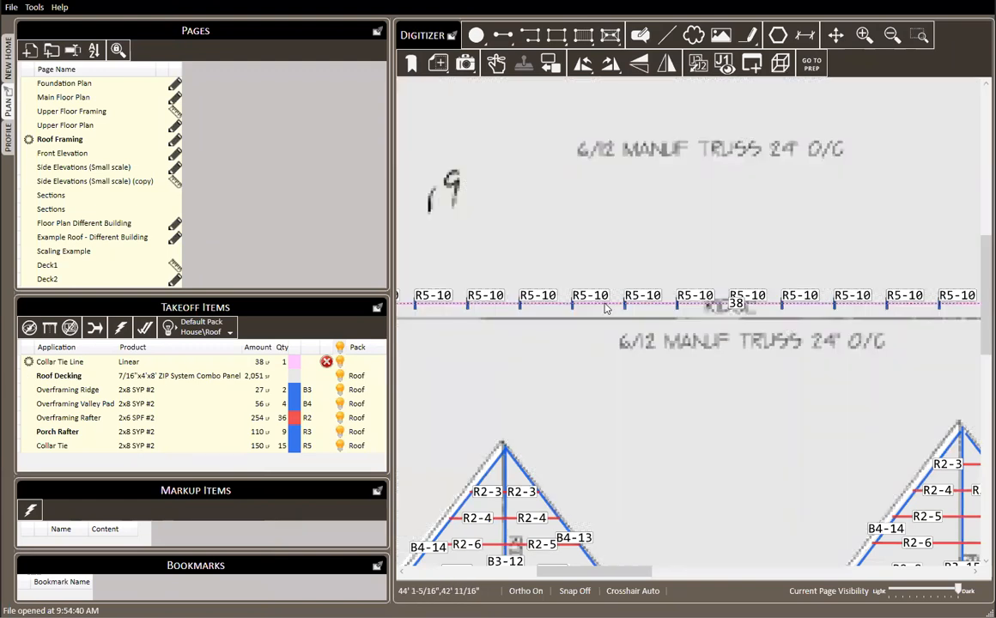
pyautogui.rightClick(605, 309)
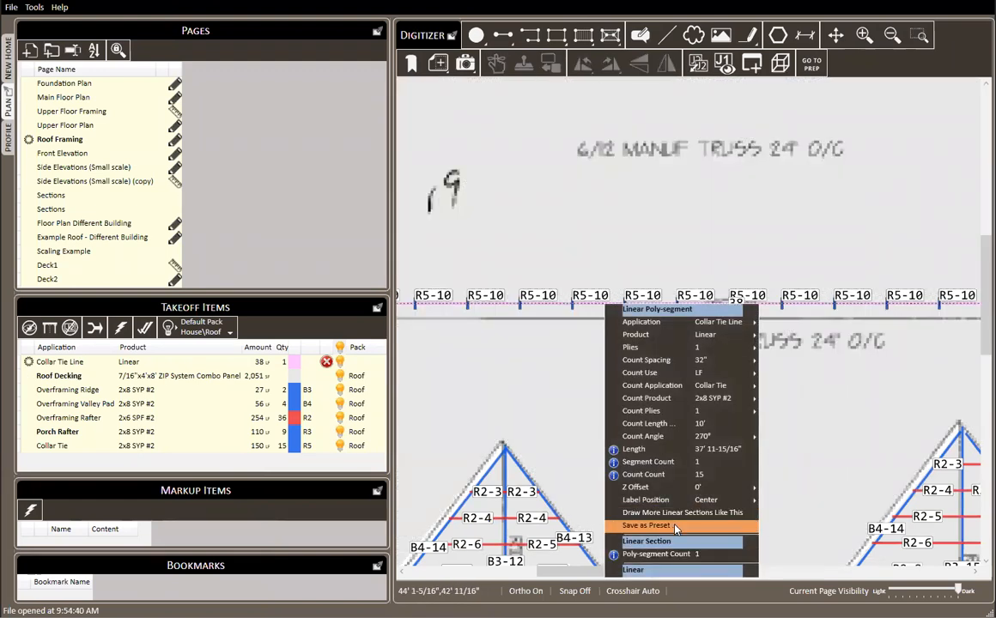
pyautogui.click(675, 525)
pyautogui.write('Collar')
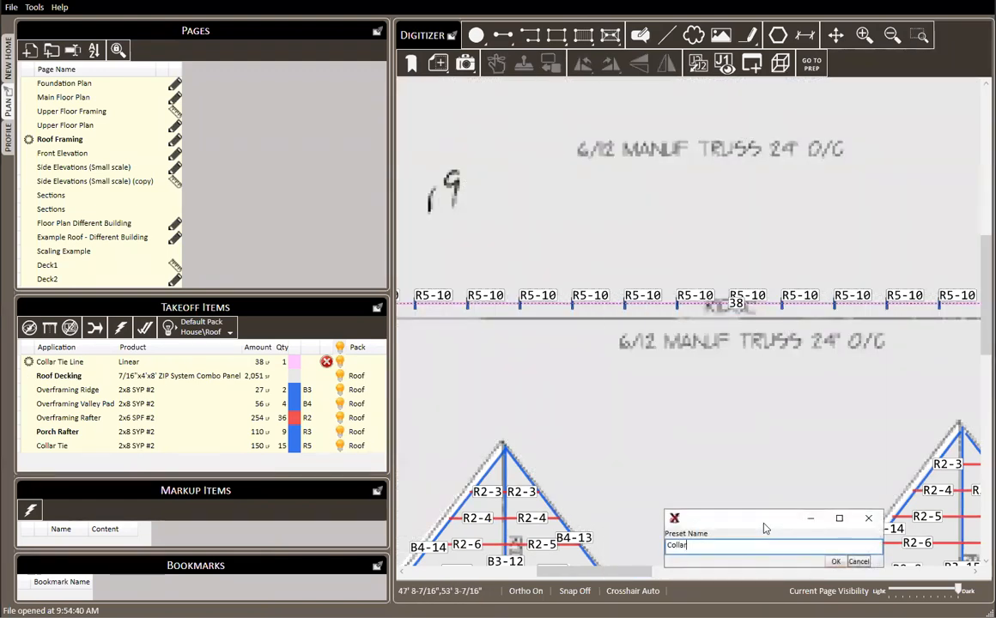
pyautogui.write(' Ties')
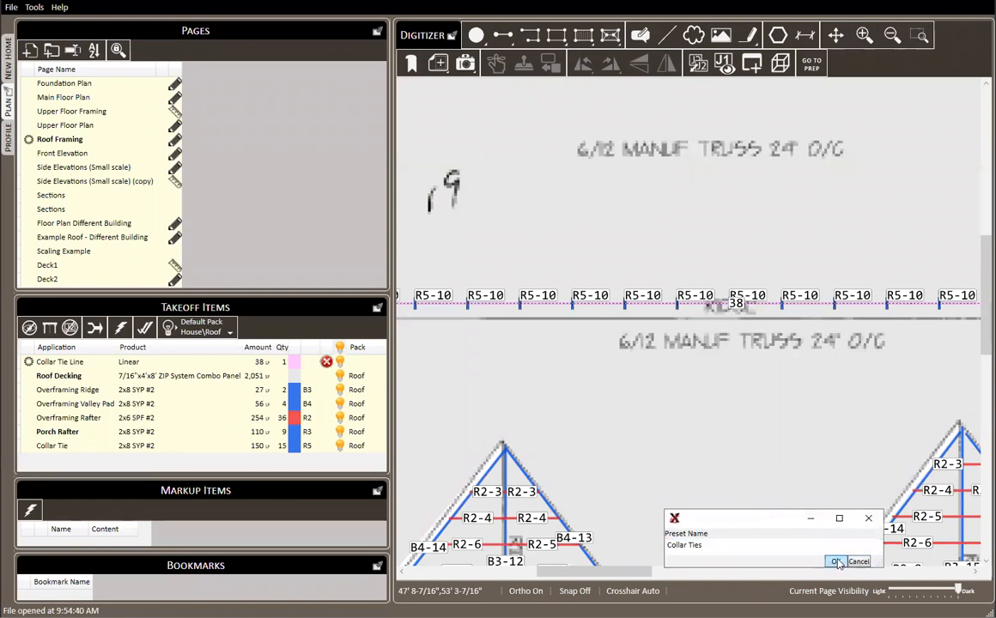
pyautogui.click(835, 560)
# Delete the configured collar tie line above the ridge.
pyautogui.scroll(-2, 638, 345)
pyautogui.scroll(2, 638, 345)
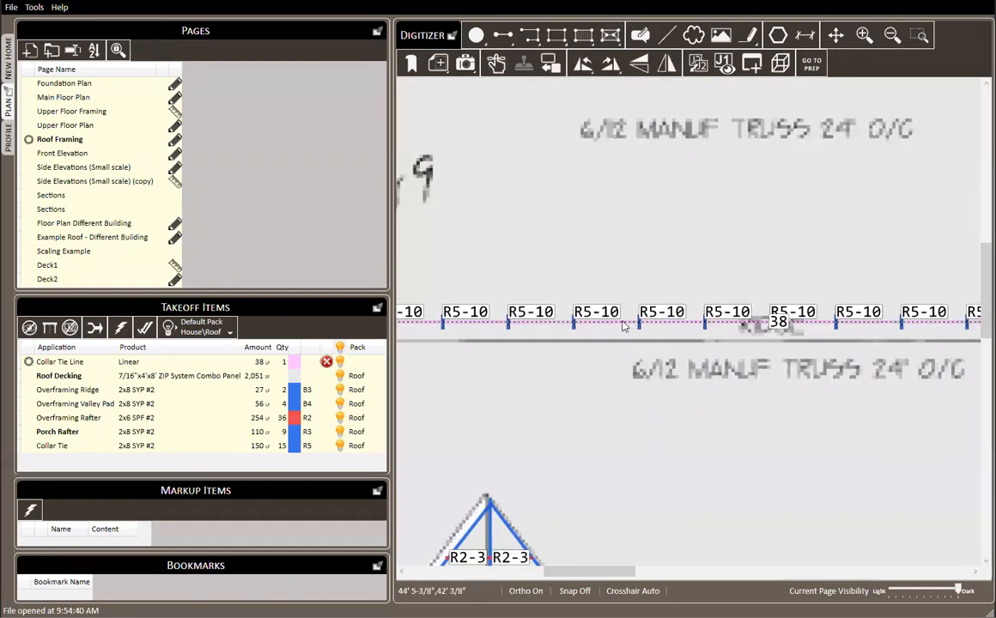
pyautogui.press('Delete')
# Using the Collar Ties preset, draw a horizontal linear run about 38' long along the ridge between the two gable walls.
pyautogui.scroll(-3, 680, 412)
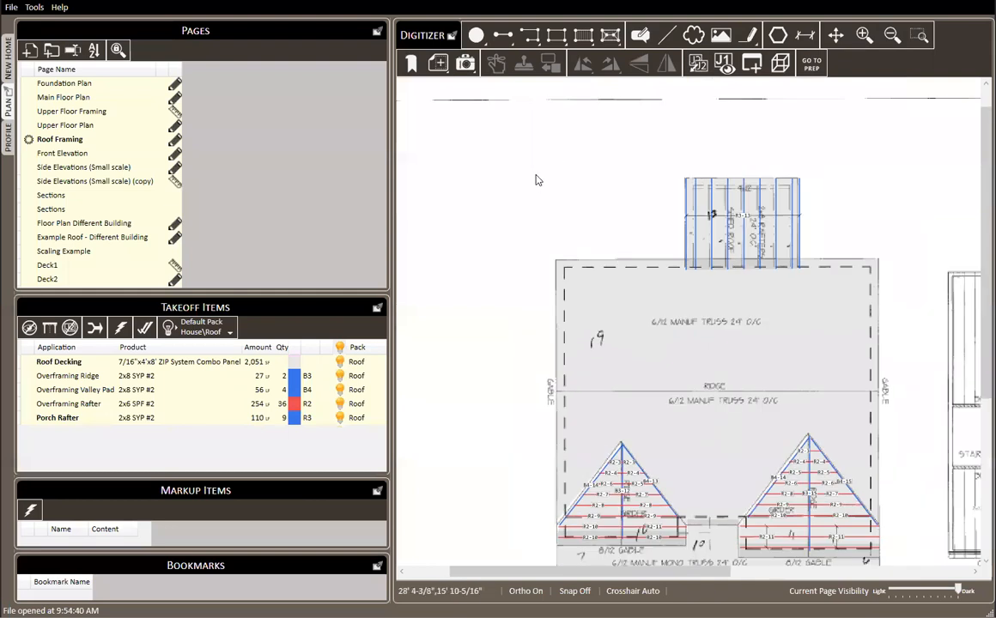
pyautogui.moveTo(622, 216); pyautogui.dragTo(581, 140)
pyautogui.rightClick(526, 35)
pyautogui.click(554, 38)
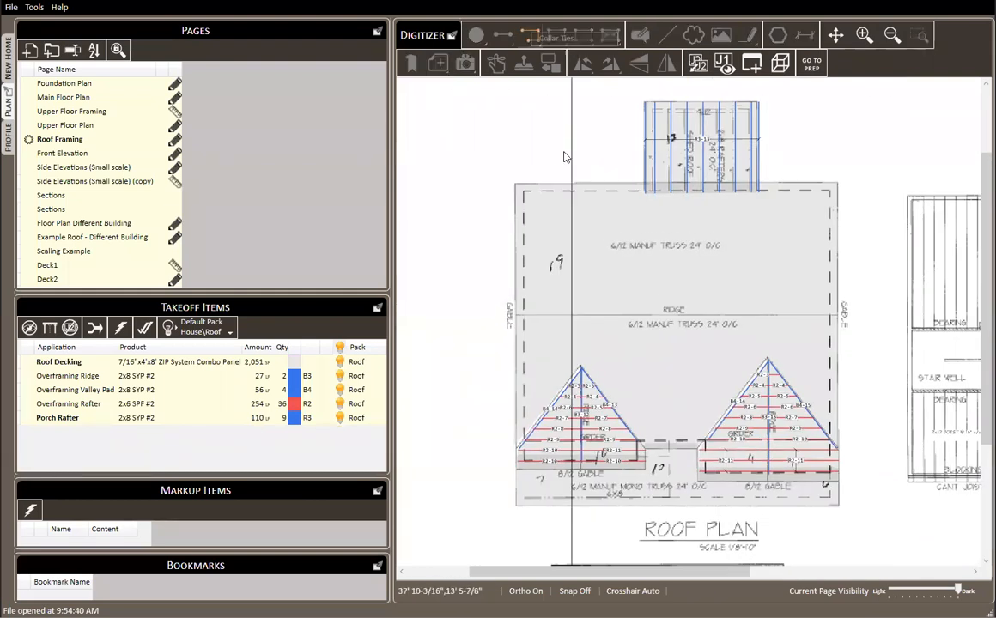
pyautogui.click(524, 314)
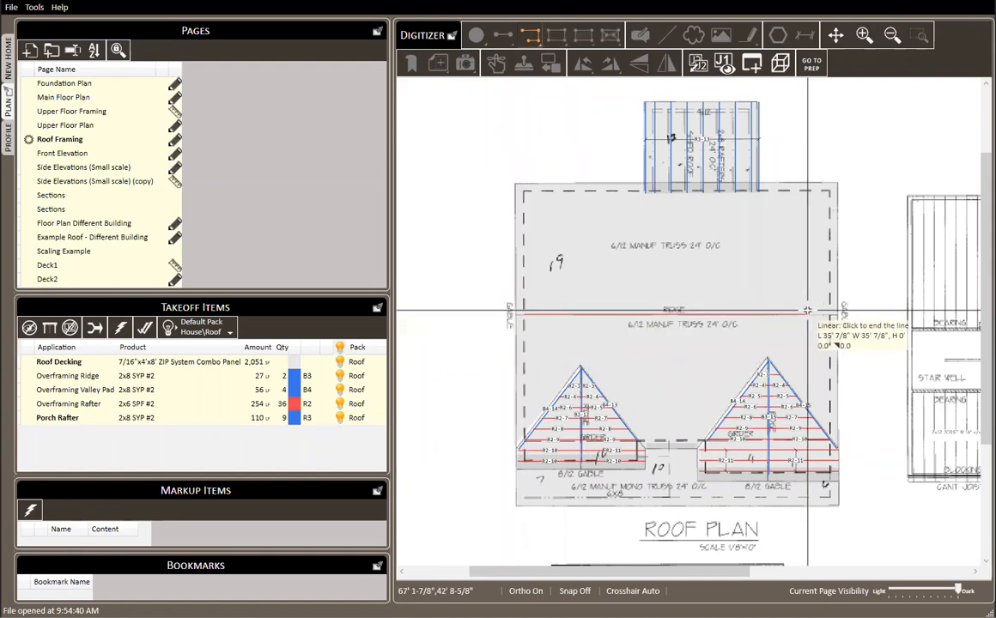
pyautogui.click(829, 314)
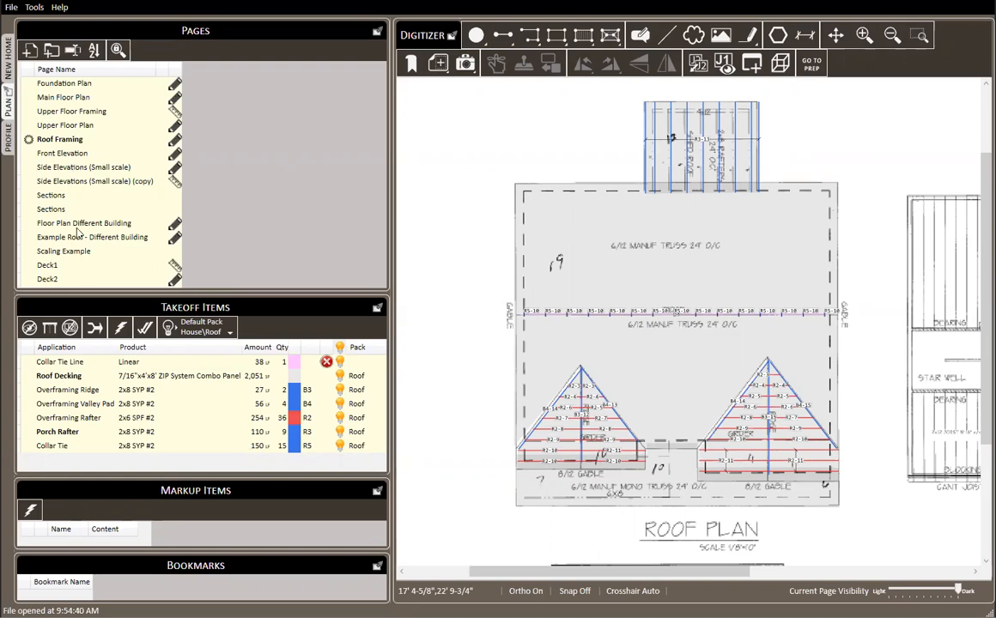
# Open the "Side Elevations (Small scale) (copy)" page at the rear elevation.
pyautogui.click(71, 179)
pyautogui.scroll(2, 601, 444)
pyautogui.moveTo(619, 361); pyautogui.dragTo(666, 220)
pyautogui.moveTo(916, 280); pyautogui.dragTo(596, 278)
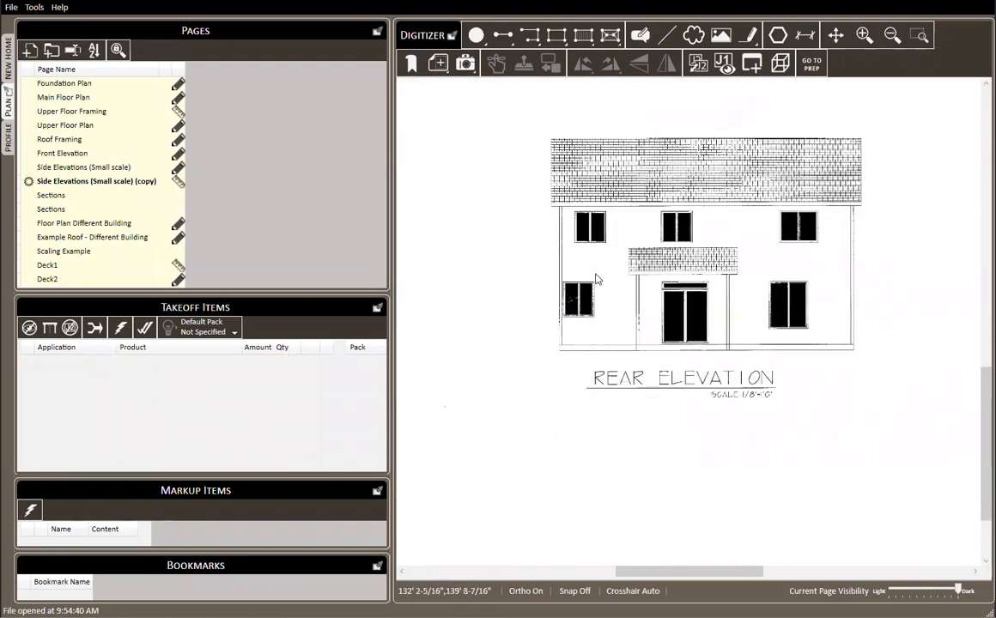
pyautogui.scroll(2, 728, 249)
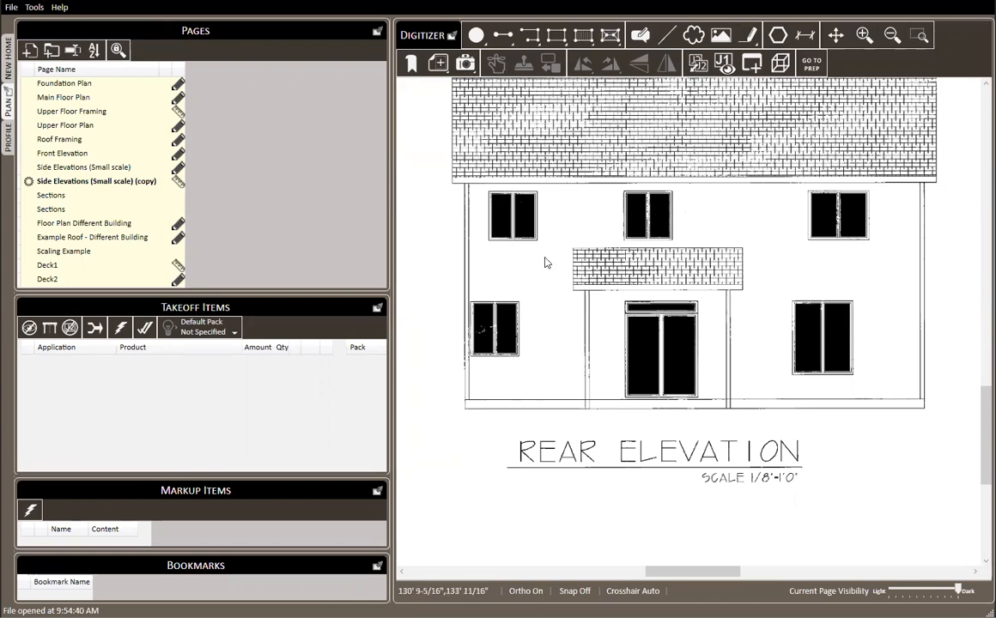
pyautogui.click(556, 35)
pyautogui.scroll(3, 478, 218)
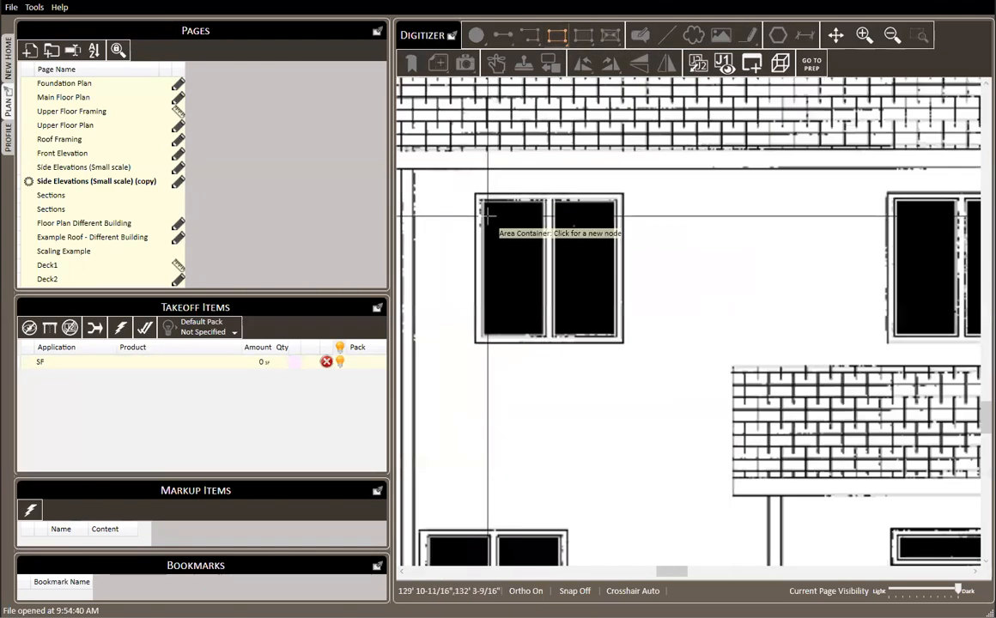
pyautogui.click(475, 191)
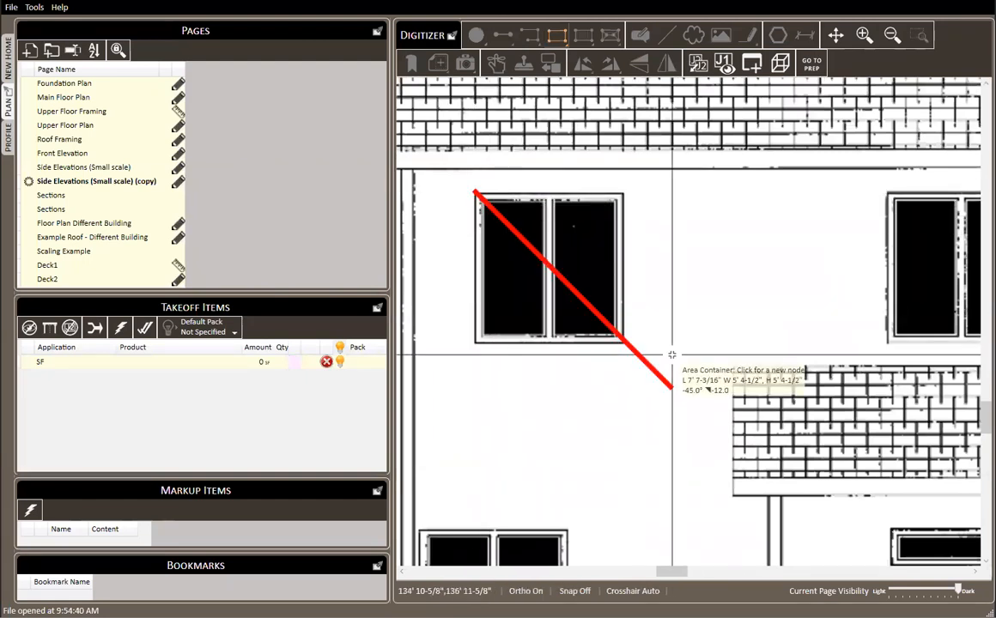
pyautogui.press('Escape')
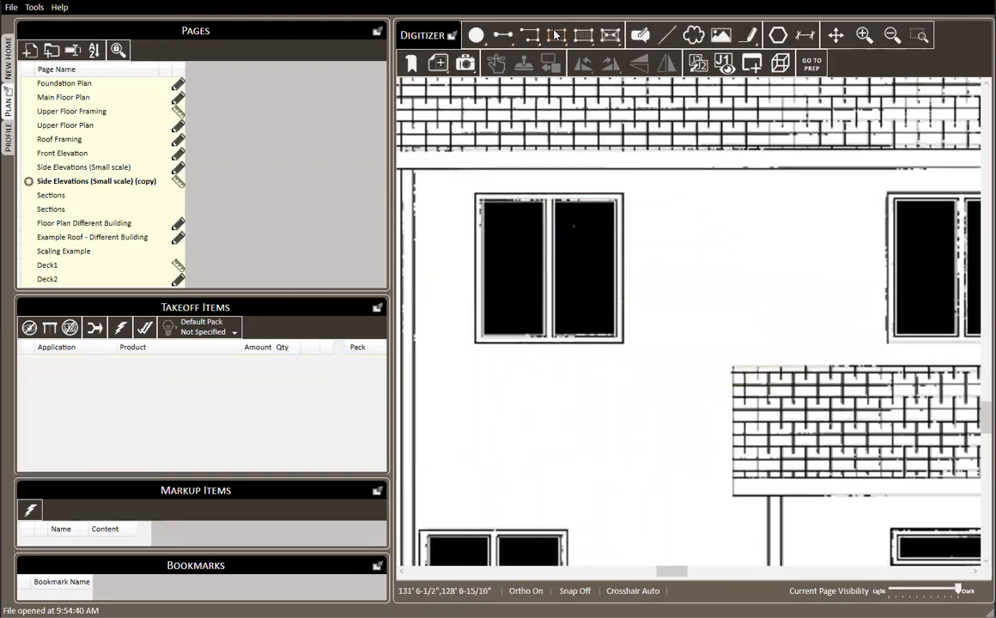
# Trace a four-corner area container of about 17 SF around the upper-left window of the rear elevation.
pyautogui.click(557, 36)
pyautogui.click(475, 193)
pyautogui.click(627, 195)
pyautogui.click(627, 344)
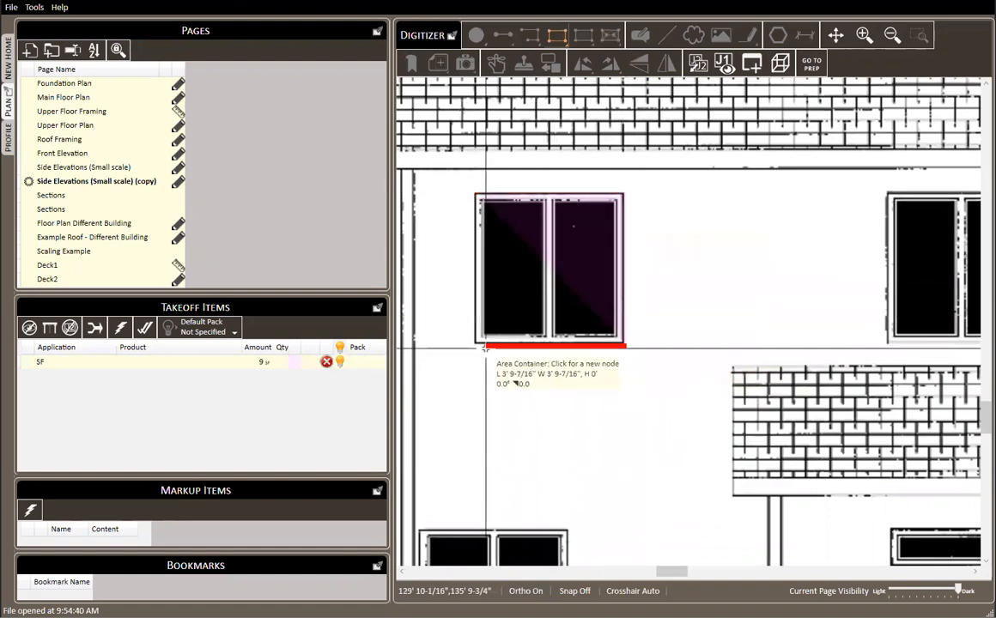
pyautogui.click(474, 344)
pyautogui.press('Escape')
# Add an edge to the window area, with application Window & Door Trim and product 5/4" x 6" x 20' Kleer Trim.
pyautogui.click(570, 283)
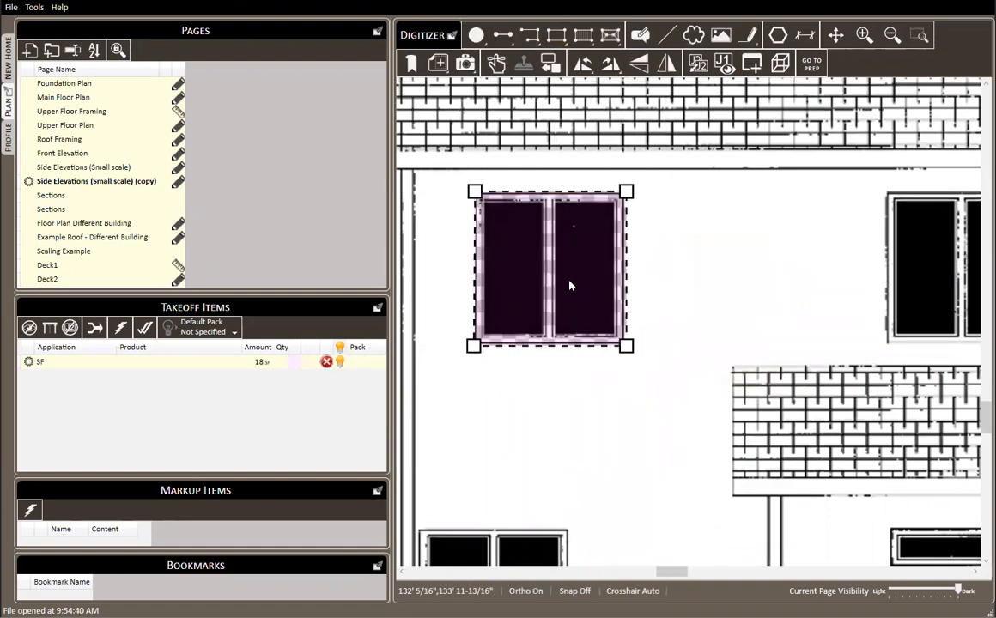
pyautogui.rightClick(522, 241)
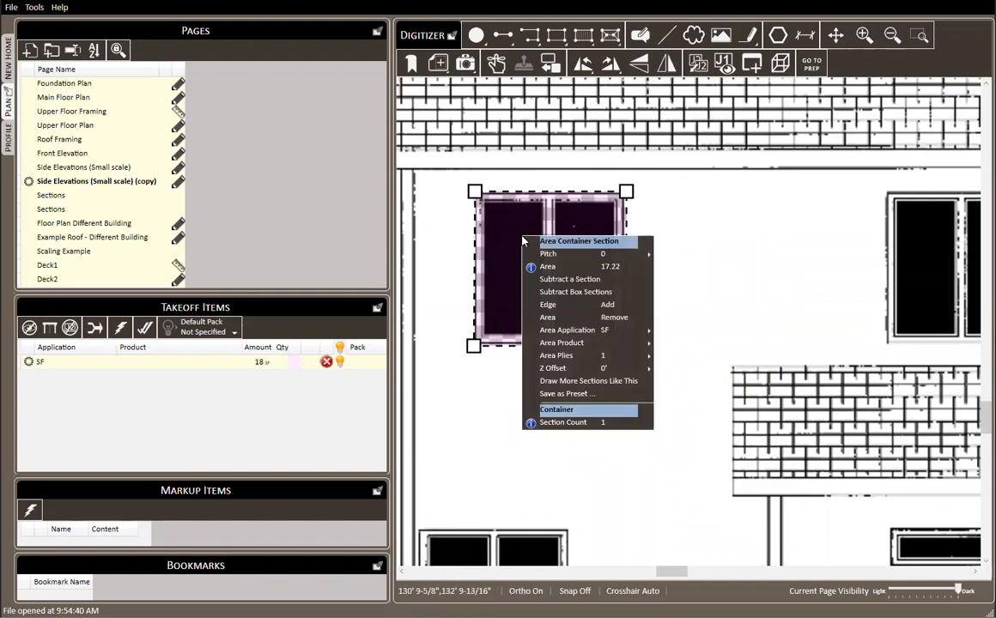
pyautogui.click(589, 308)
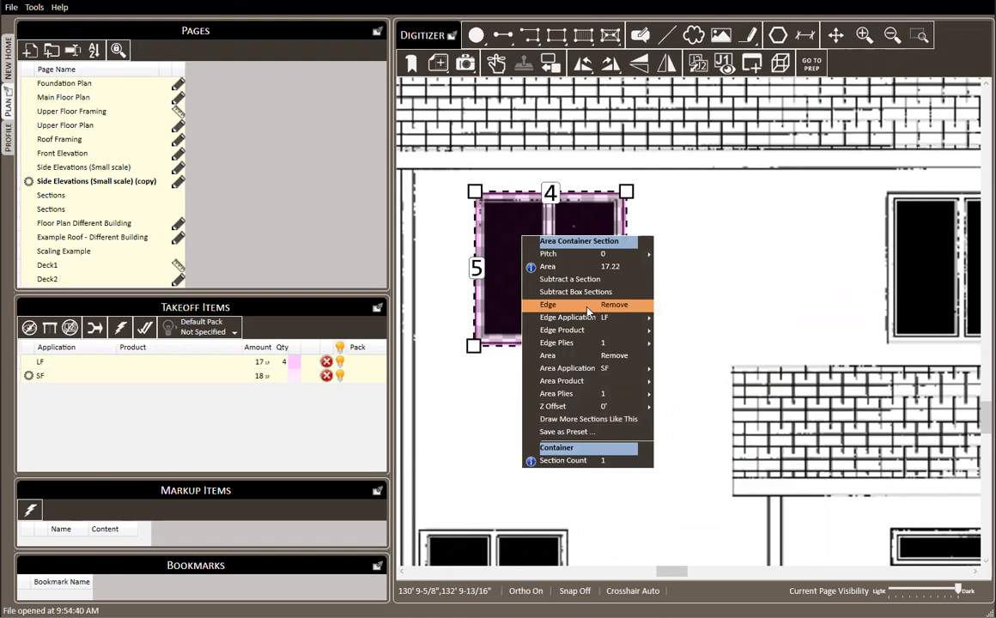
pyautogui.moveTo(587, 321)
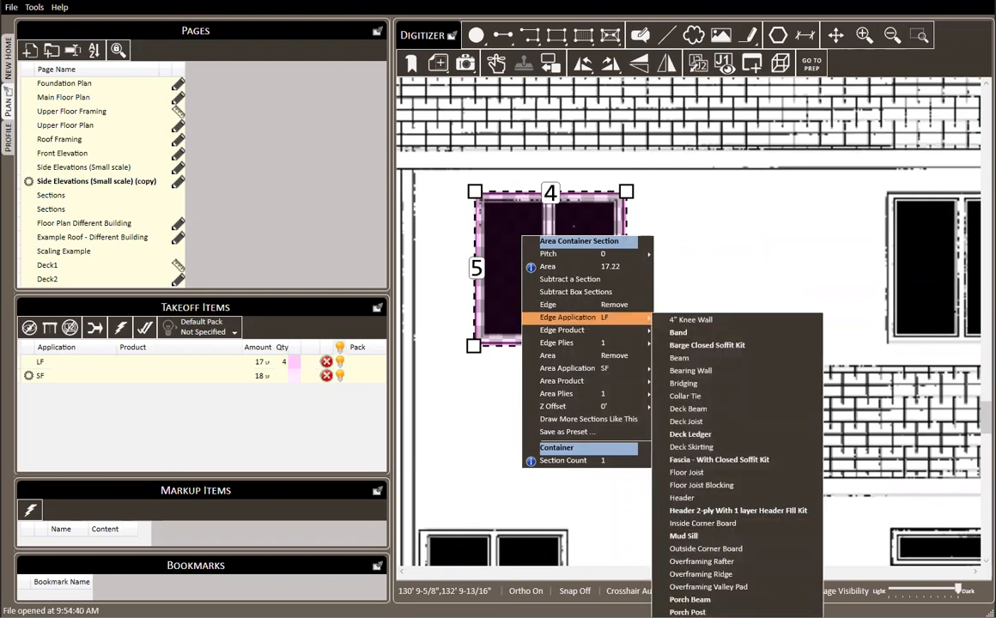
pyautogui.click(706, 616)
pyautogui.moveTo(557, 332)
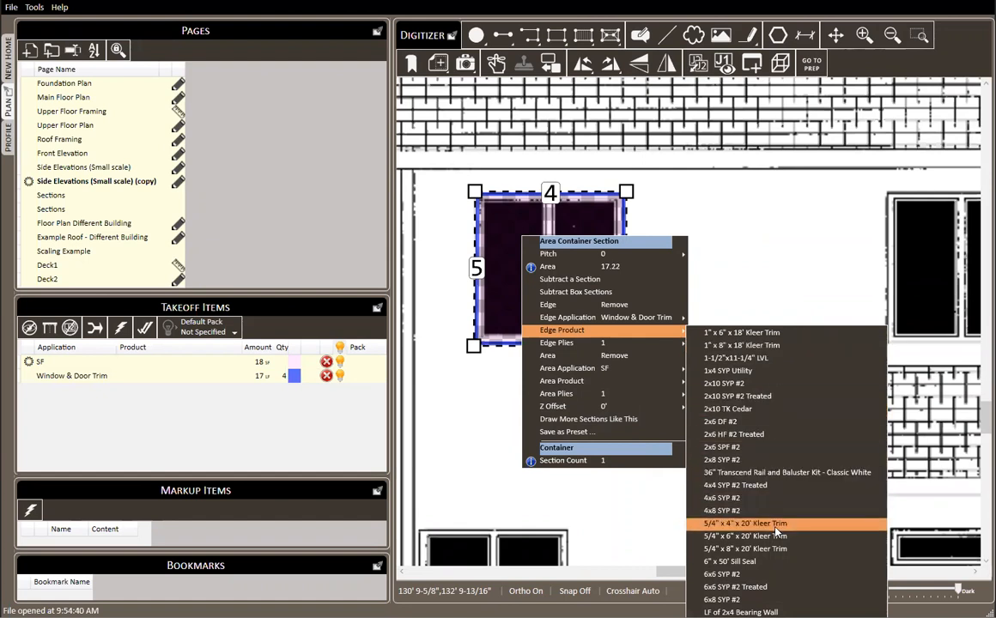
pyautogui.click(744, 536)
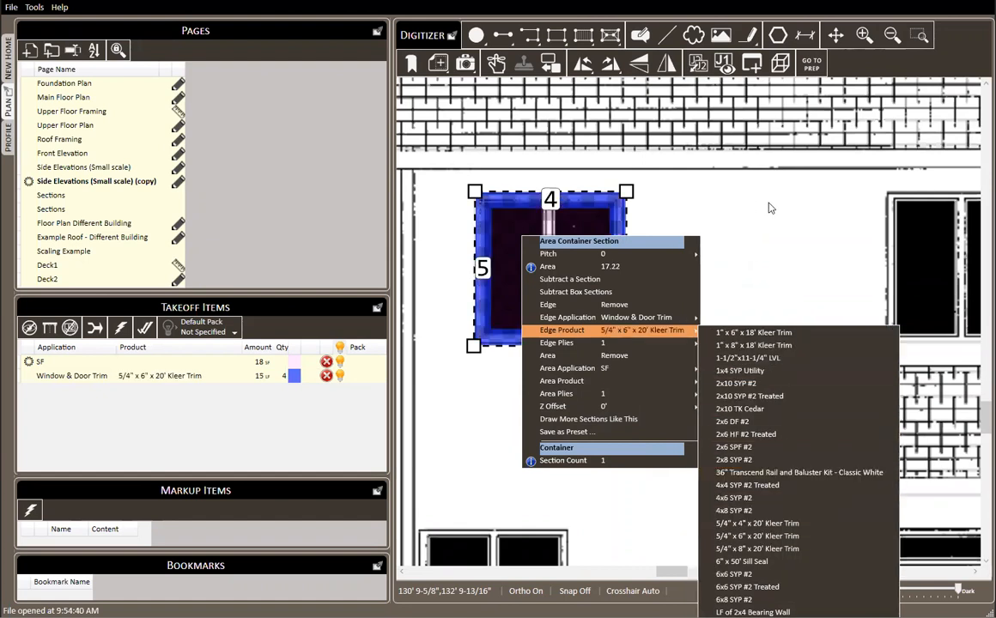
pyautogui.click(770, 295)
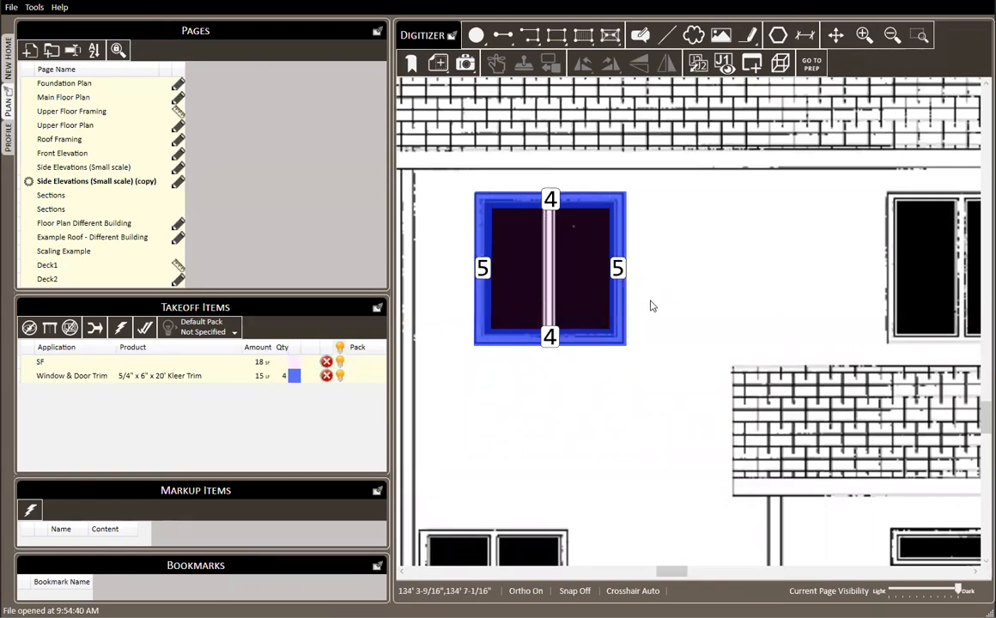
# Remove the area takeoff from the window section, keeping only its edge trim.
pyautogui.click(533, 257)
pyautogui.rightClick(533, 258)
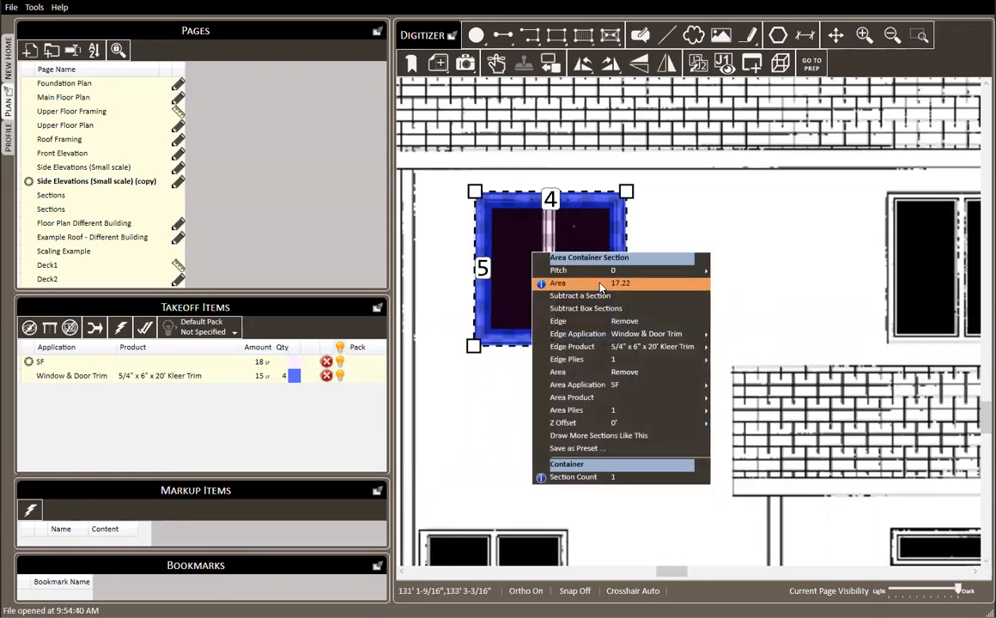
pyautogui.click(598, 372)
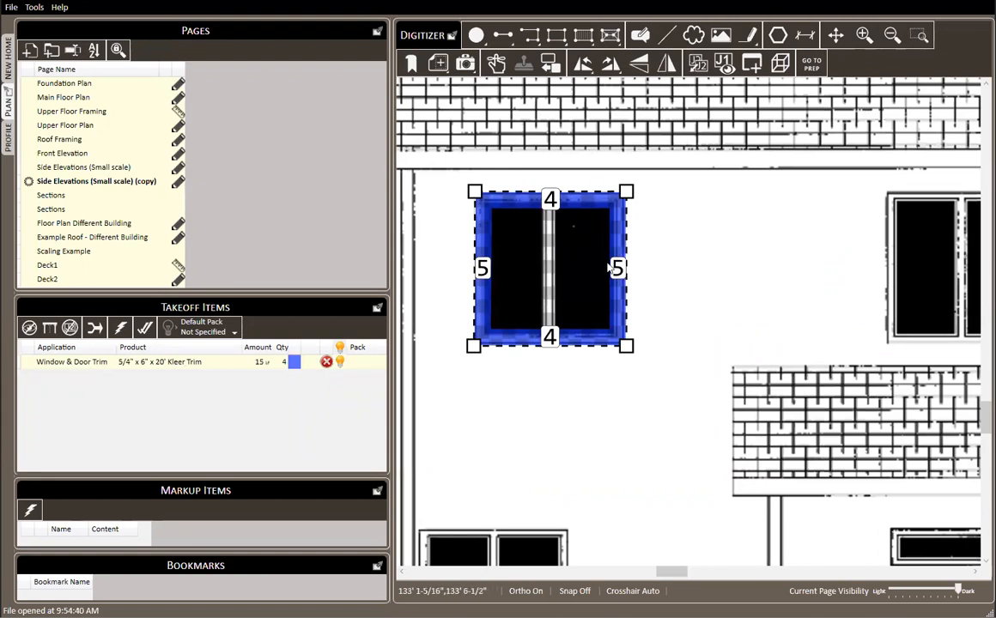
pyautogui.scroll(-2, 569, 342)
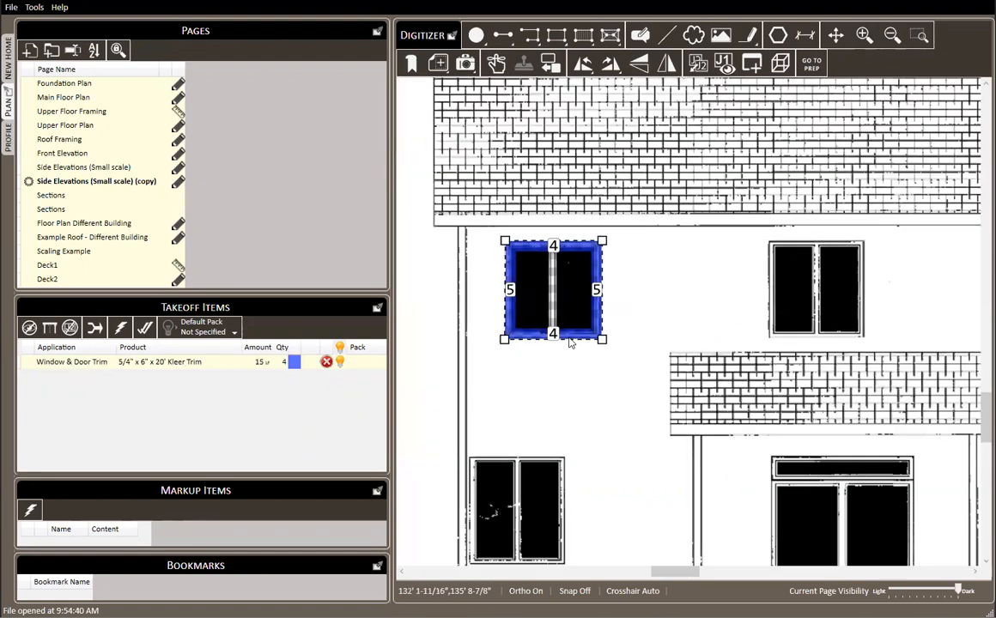
# Save the trimmed window section as a preset named "Window Trim".
pyautogui.scroll(3, 606, 327)
pyautogui.rightClick(515, 281)
pyautogui.click(612, 440)
pyautogui.write('Window Trim')
pyautogui.press('Tab')
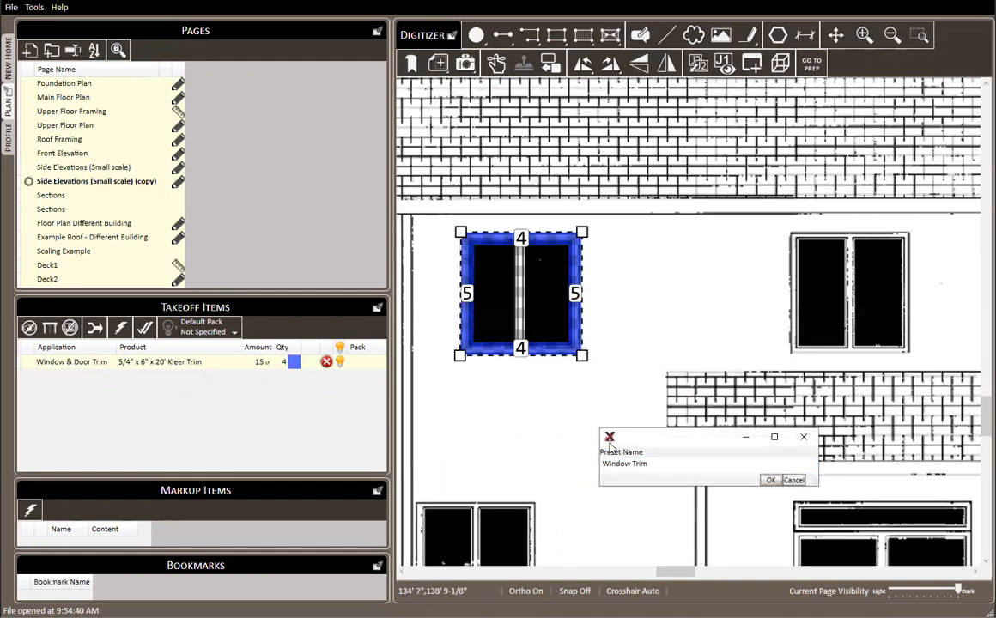
pyautogui.press('Return')
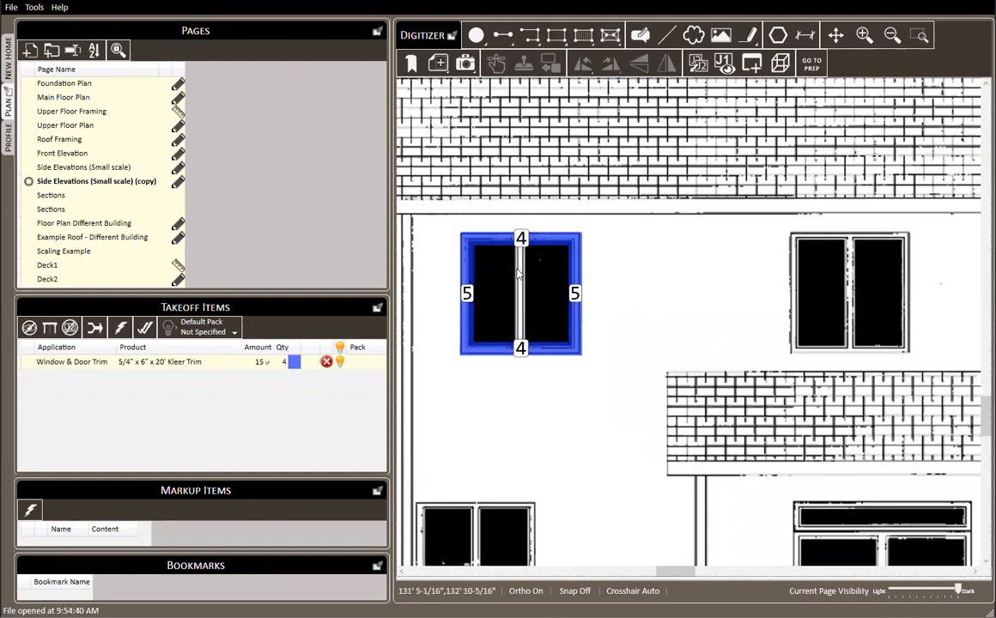
# Delete the trimmed container around the upper-left window.
pyautogui.click(517, 273)
pyautogui.press('Delete')
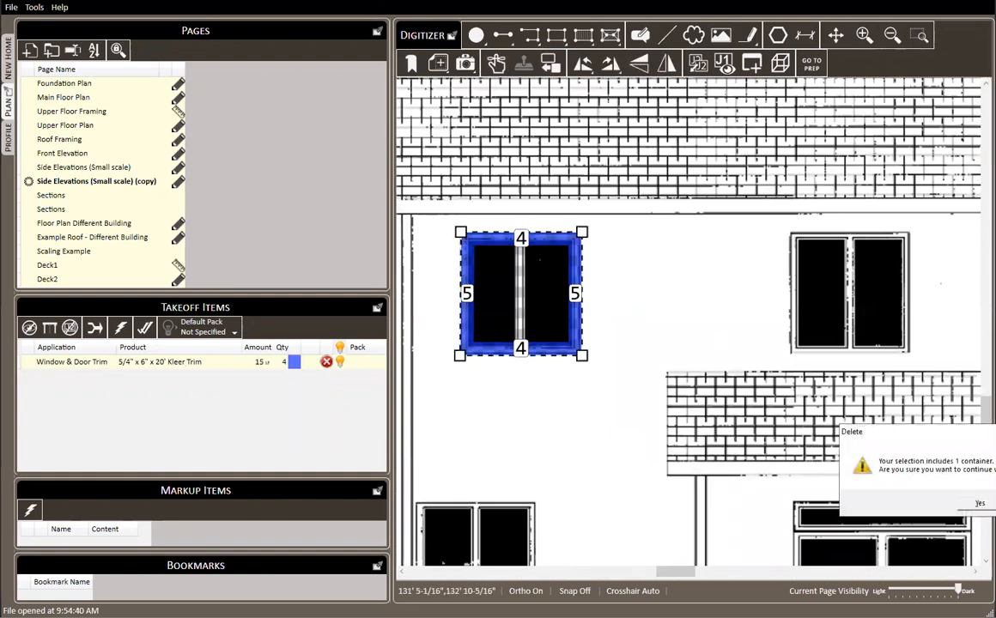
pyautogui.press('Return')
pyautogui.scroll(-1, 645, 334)
pyautogui.moveTo(694, 253); pyautogui.dragTo(642, 301)
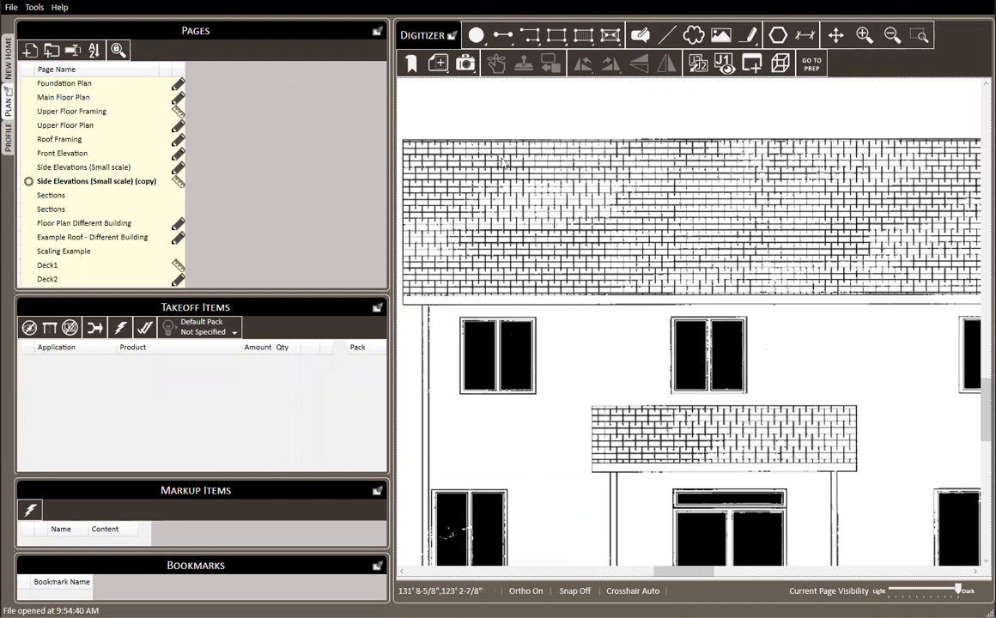
# With the plain area tool, trace a six-corner L-shaped area of about 47 SF over the upper part of the main roof.
pyautogui.click(557, 43)
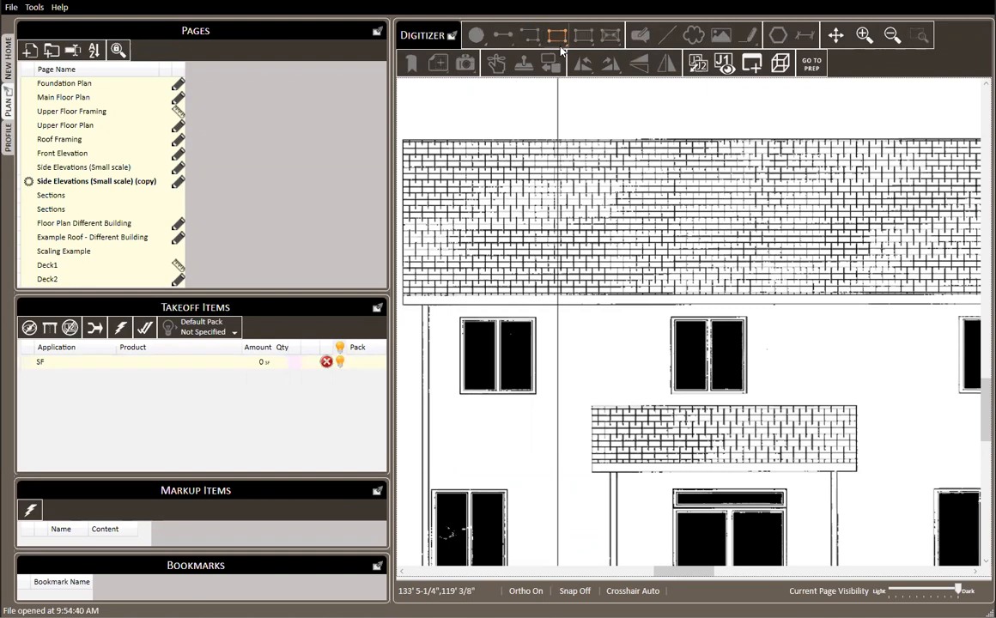
pyautogui.click(531, 219)
pyautogui.click(531, 113)
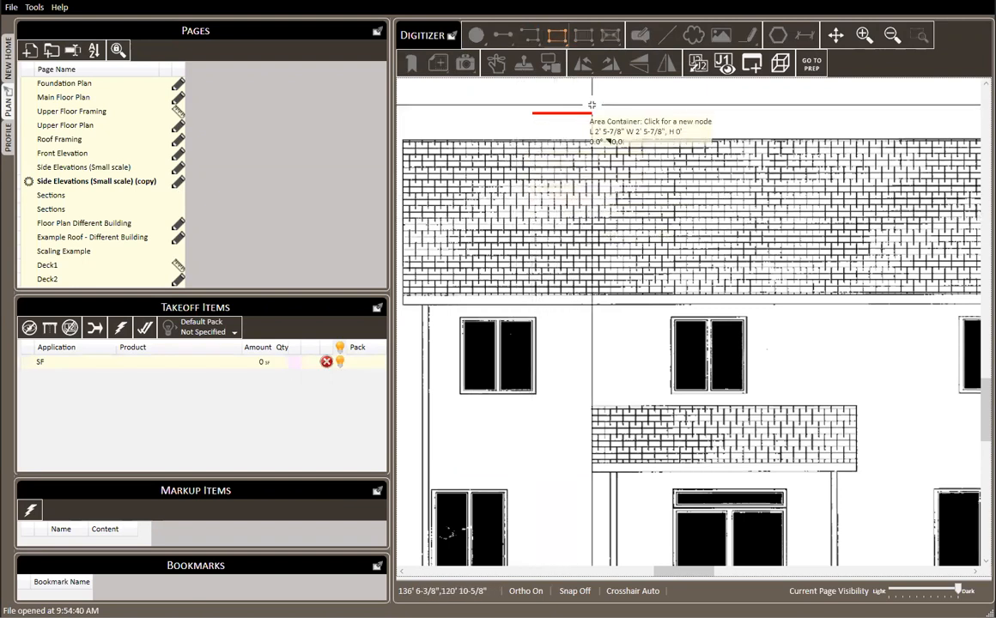
pyautogui.click(708, 113)
pyautogui.click(708, 186)
pyautogui.click(629, 187)
pyautogui.click(630, 225)
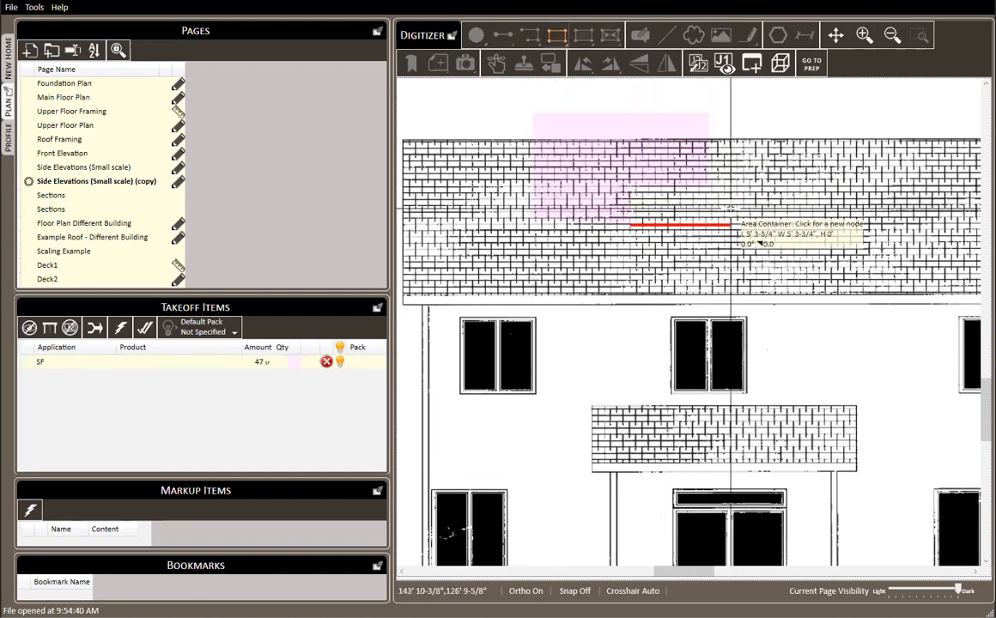
pyautogui.press('Escape')
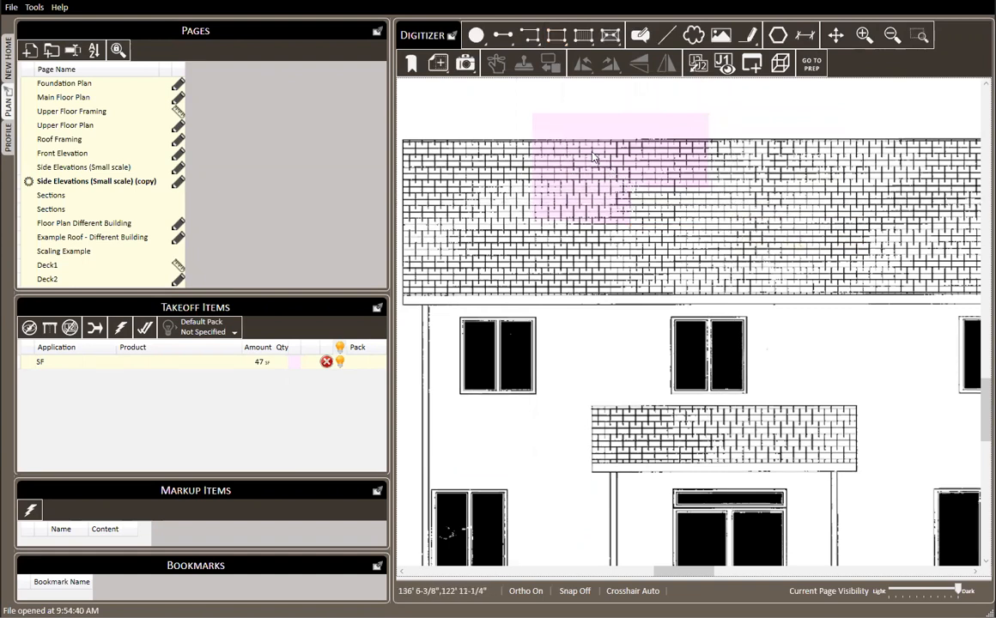
# Delete the L-shaped area over the main roof.
pyautogui.click(620, 179)
pyautogui.press('Delete')
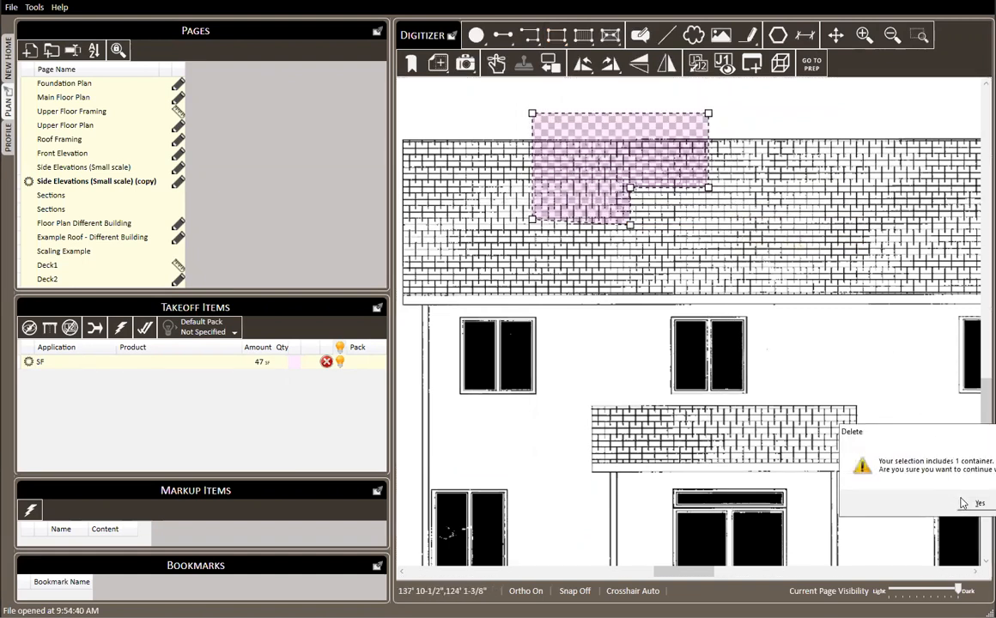
pyautogui.press('Return')
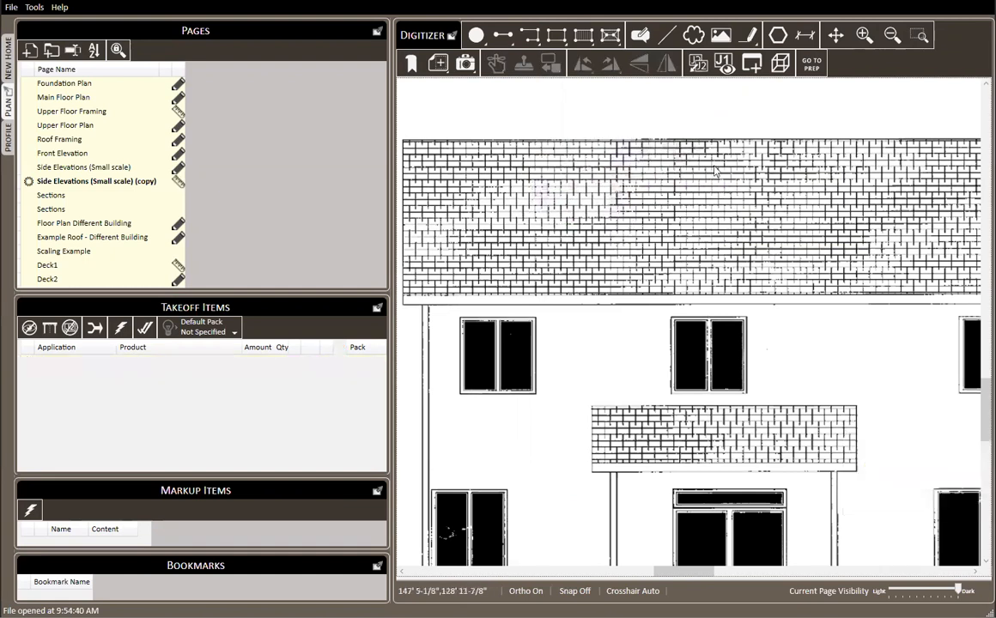
# Using the Window Trim preset, draw rectangles around the upper-left and upper-middle windows of the rear elevation.
pyautogui.rightClick(556, 39)
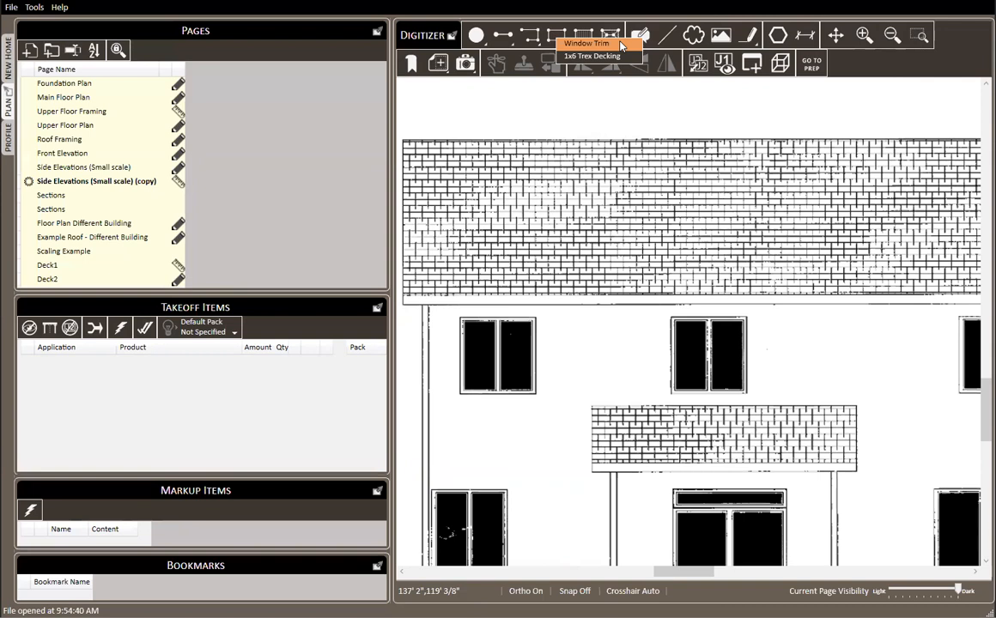
pyautogui.click(620, 45)
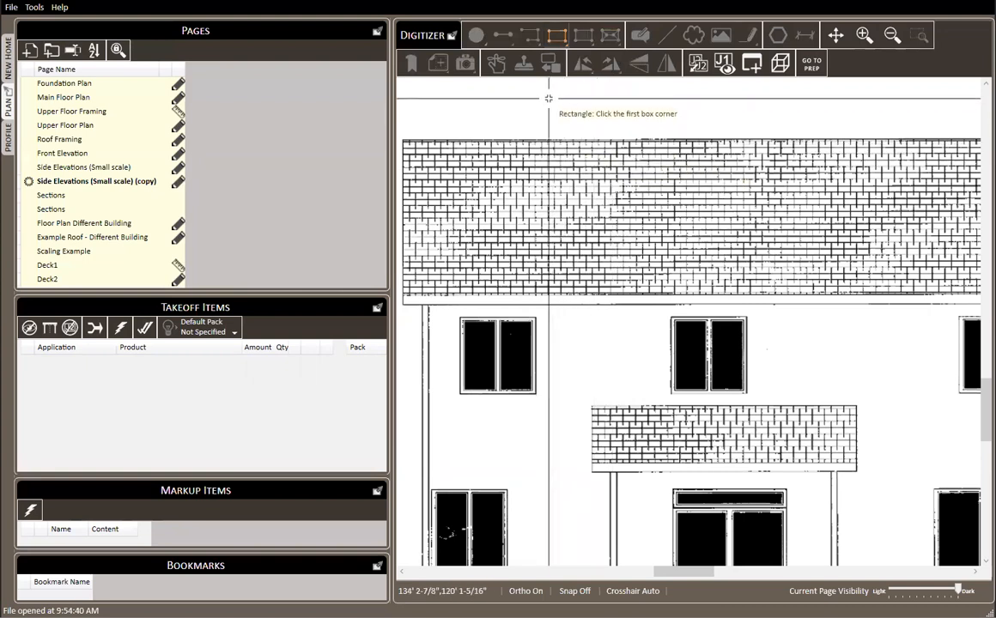
pyautogui.moveTo(621, 331); pyautogui.dragTo(711, 175)
pyautogui.scroll(2, 567, 161)
pyautogui.click(532, 161)
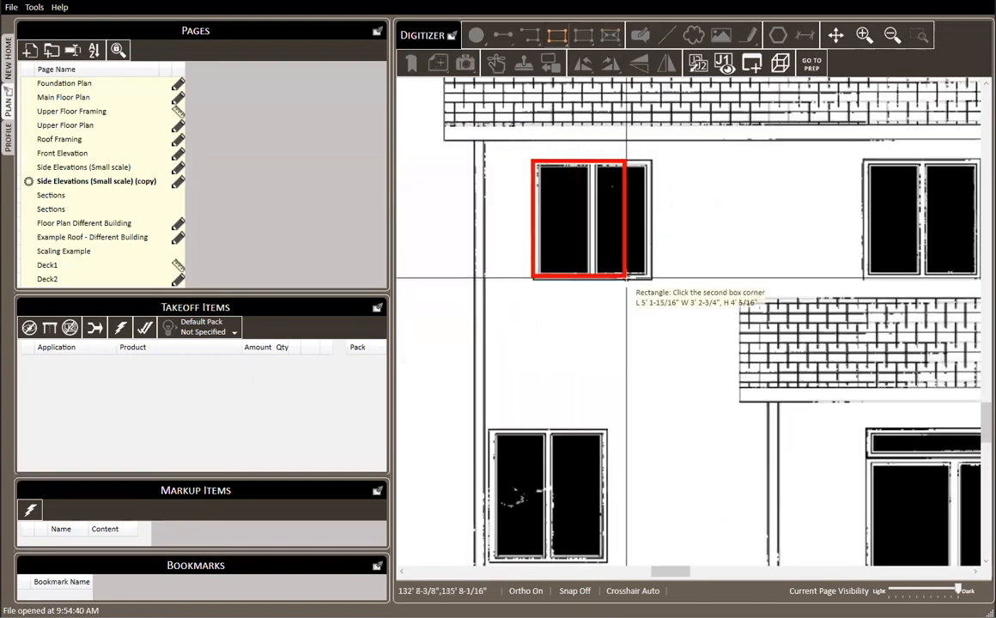
pyautogui.click(651, 279)
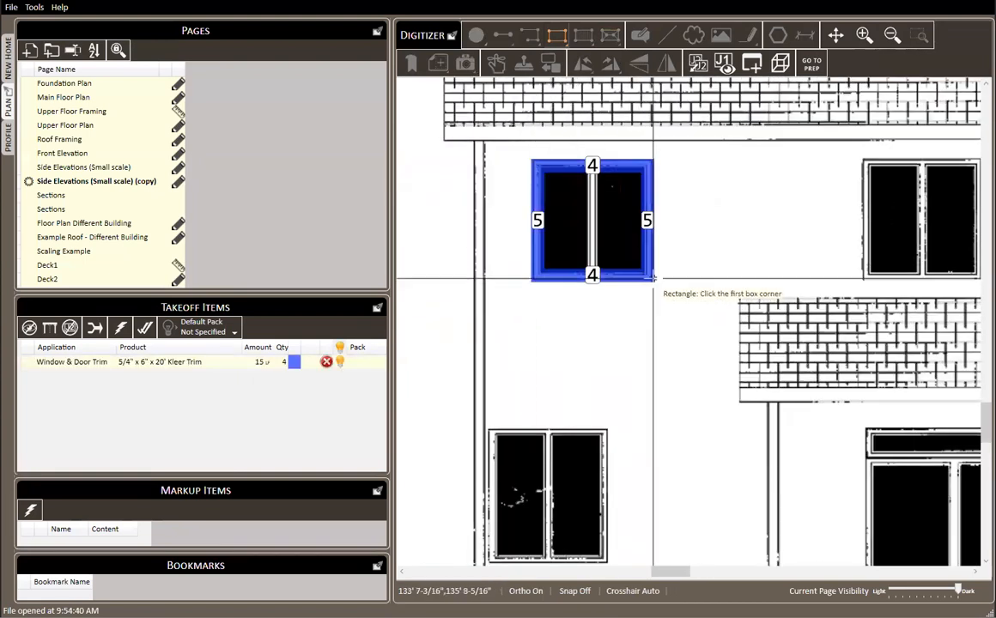
pyautogui.moveTo(825, 247); pyautogui.dragTo(533, 184)
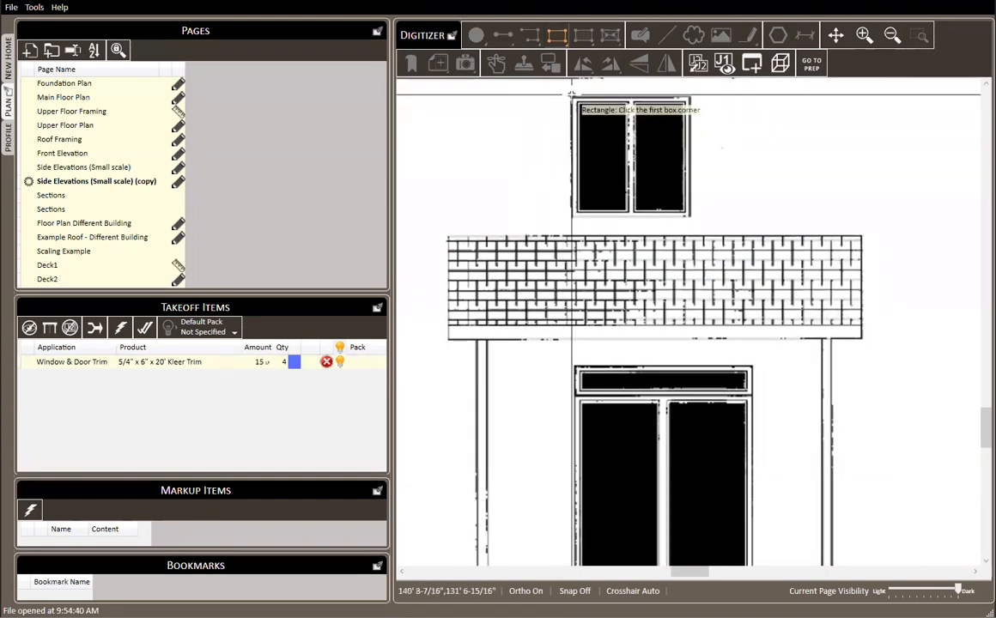
pyautogui.click(571, 97)
pyautogui.click(684, 217)
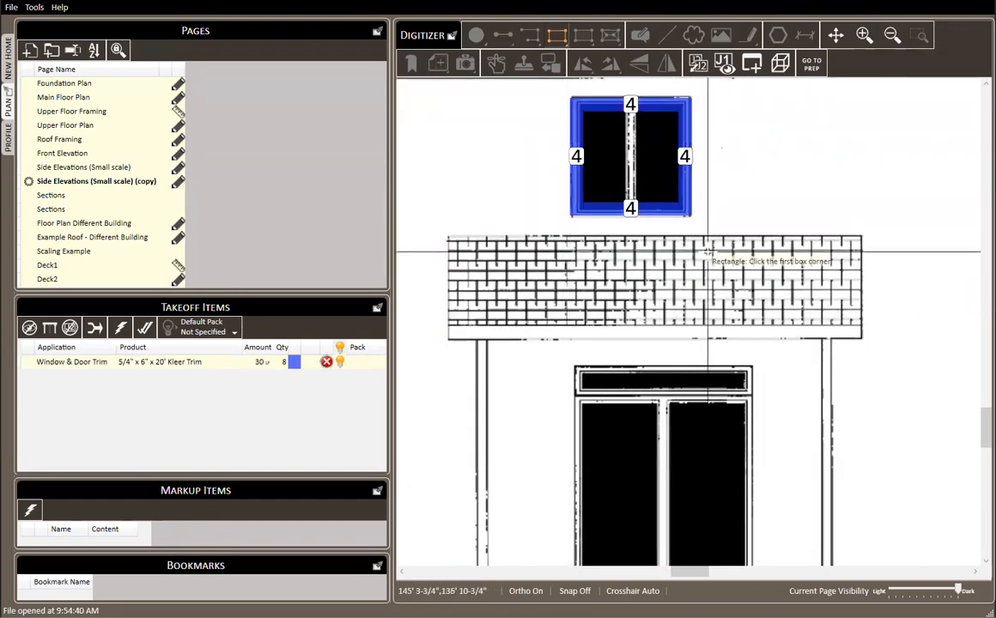
# Draw Window Trim rectangles around the lower-left window and the central door with its transom.
pyautogui.scroll(-2, 671, 277)
pyautogui.scroll(3, 491, 271)
pyautogui.click(491, 267)
pyautogui.click(586, 371)
pyautogui.click(798, 268)
pyautogui.click(859, 422)
# Draw Window Trim rectangles around the upper-right and lower-right windows of the rear elevation, and finish the command.
pyautogui.scroll(-3, 865, 360)
pyautogui.scroll(4, 624, 220)
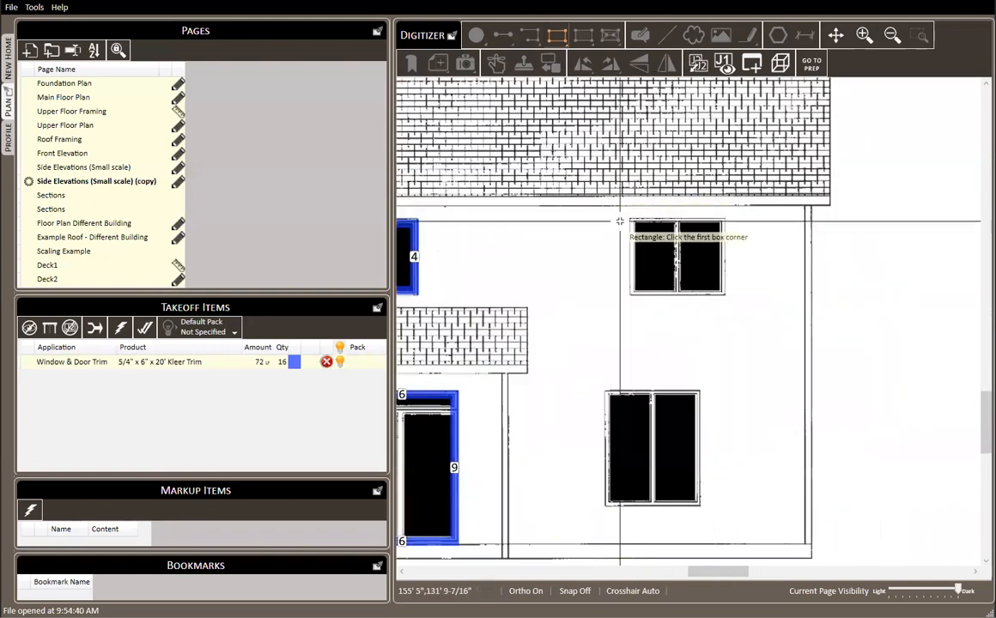
pyautogui.click(629, 218)
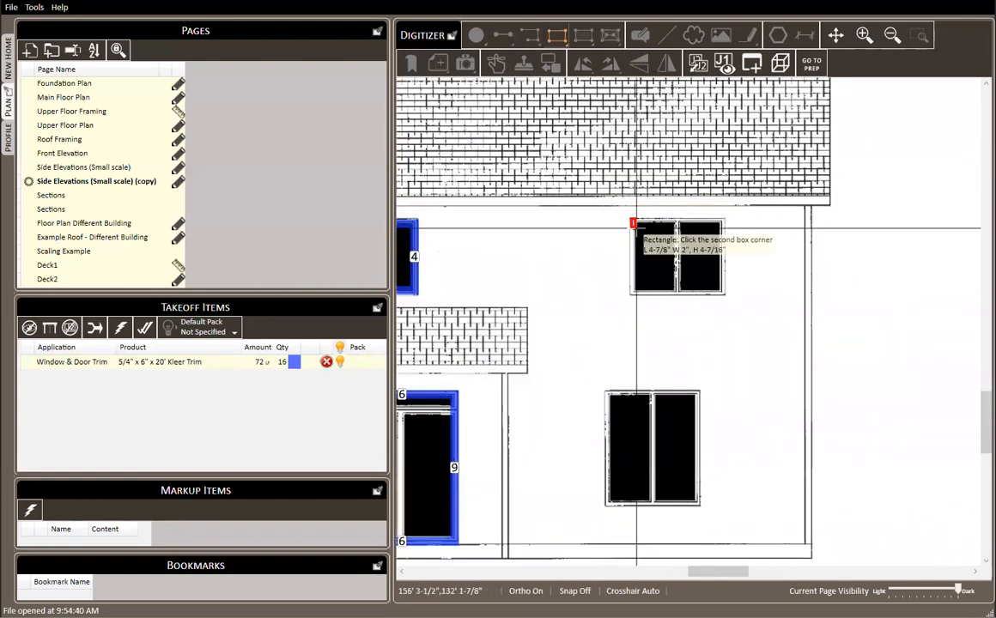
pyautogui.click(727, 296)
pyautogui.click(606, 393)
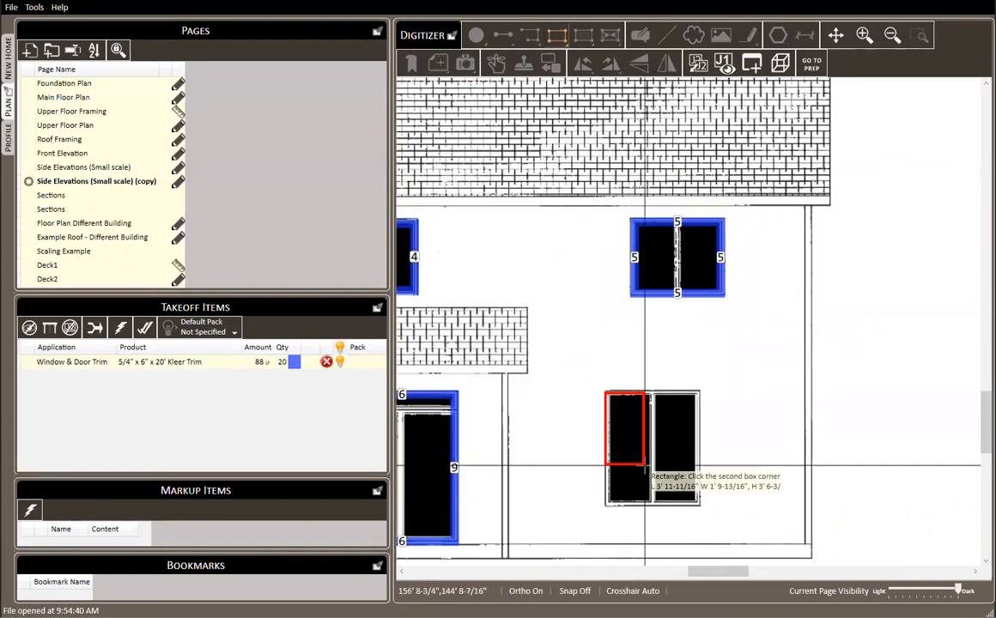
pyautogui.click(699, 507)
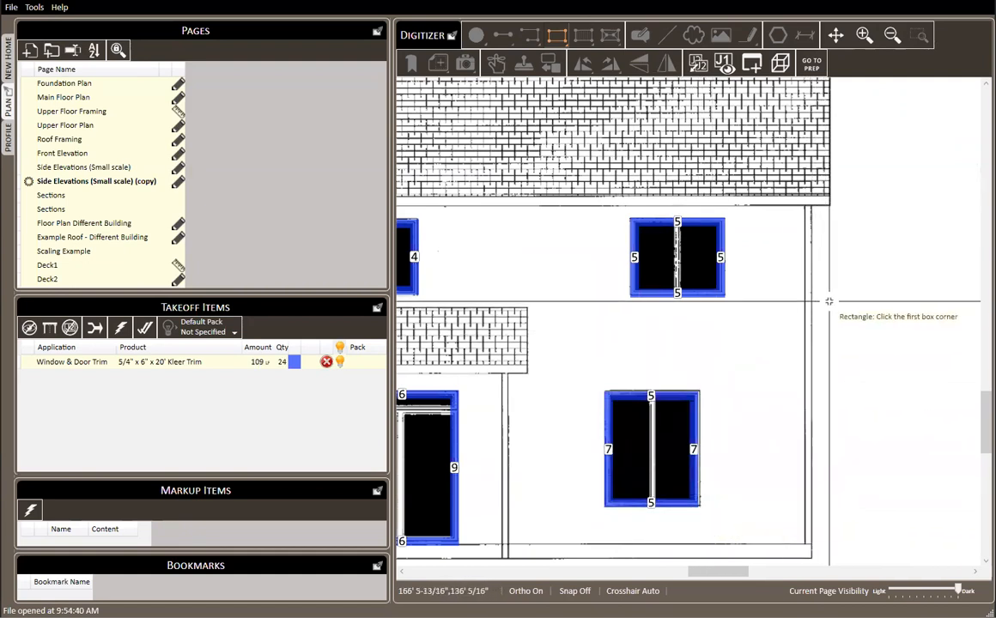
pyautogui.press('Escape')
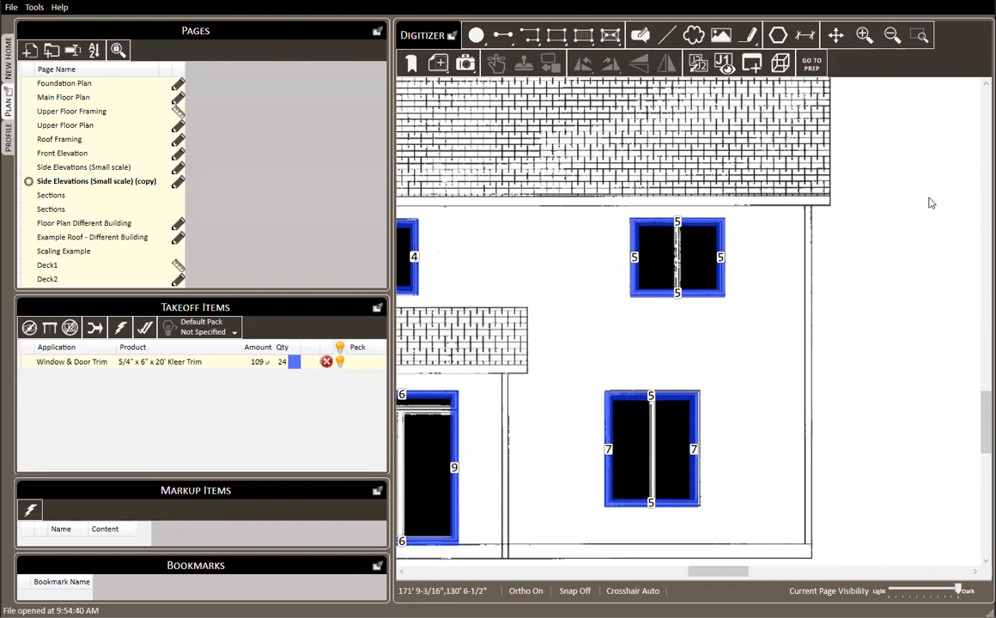
# With the default joist area tool, draw a rectangle above the main roof with horizontal joists about 10 ft long.
pyautogui.scroll(5, 907, 324)
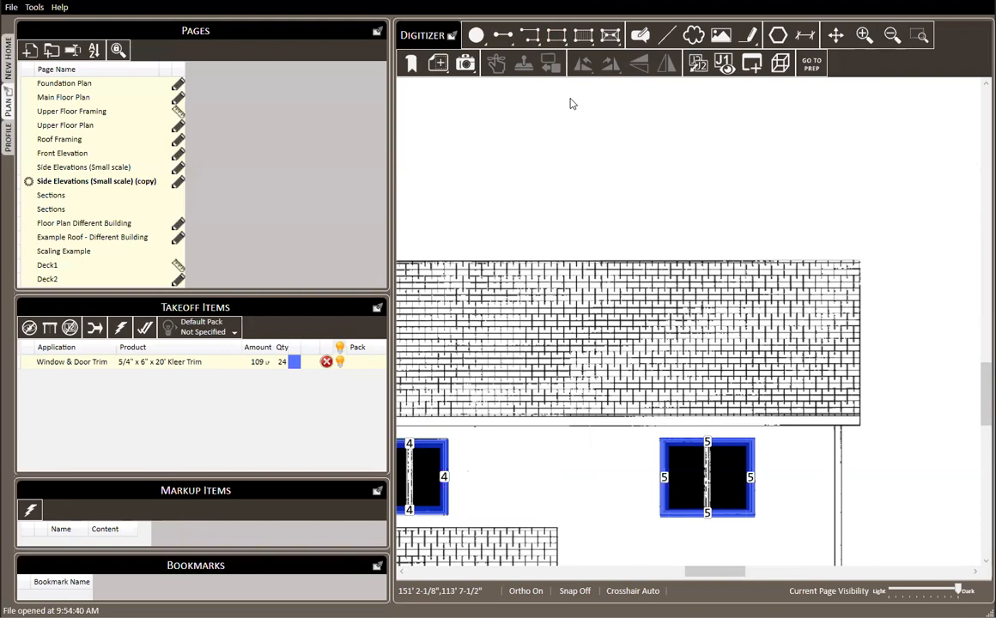
pyautogui.click(581, 36)
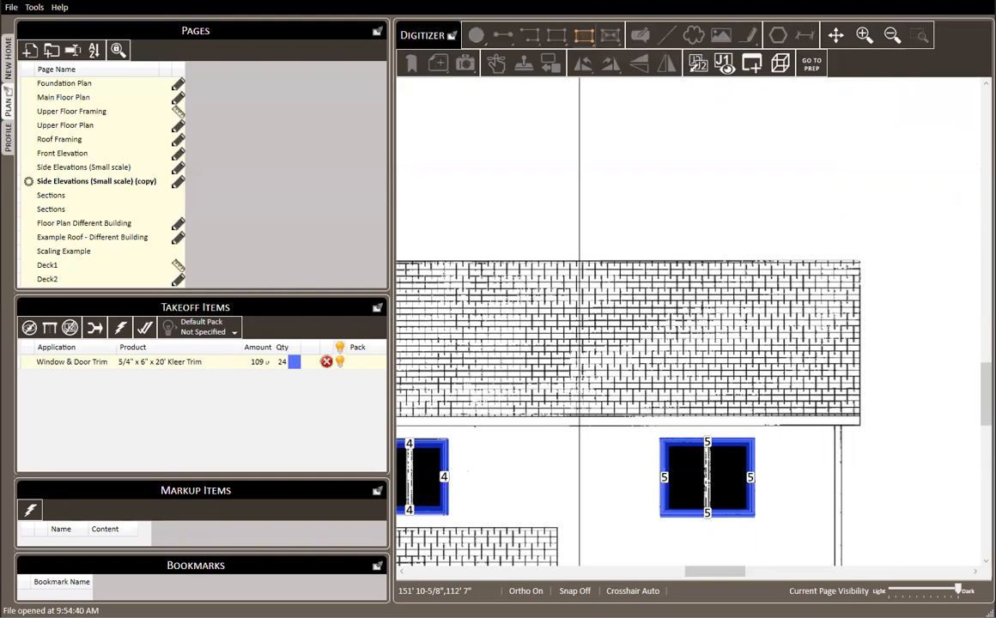
pyautogui.click(497, 119)
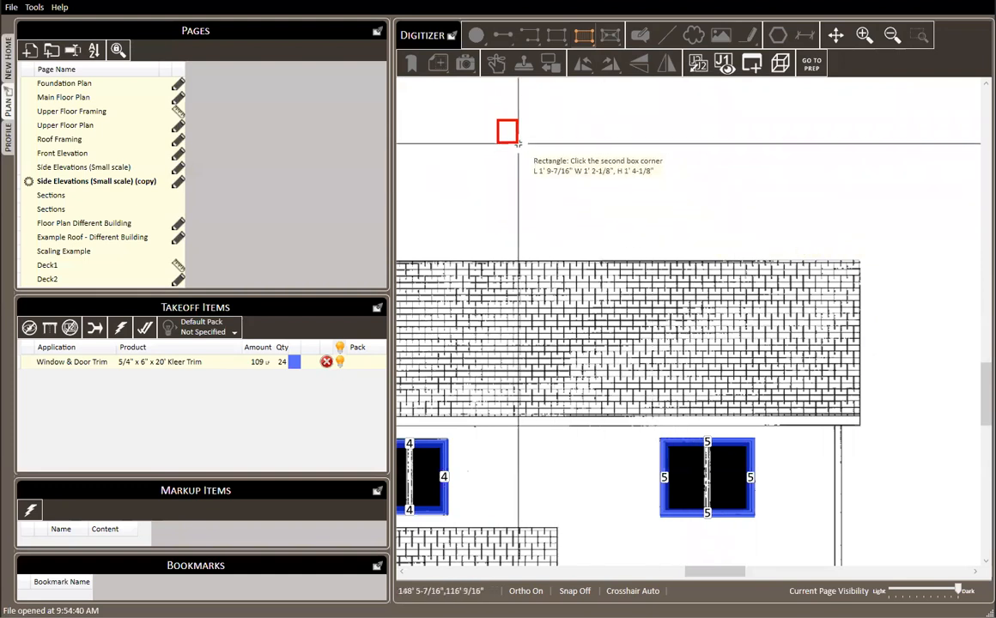
pyautogui.click(687, 214)
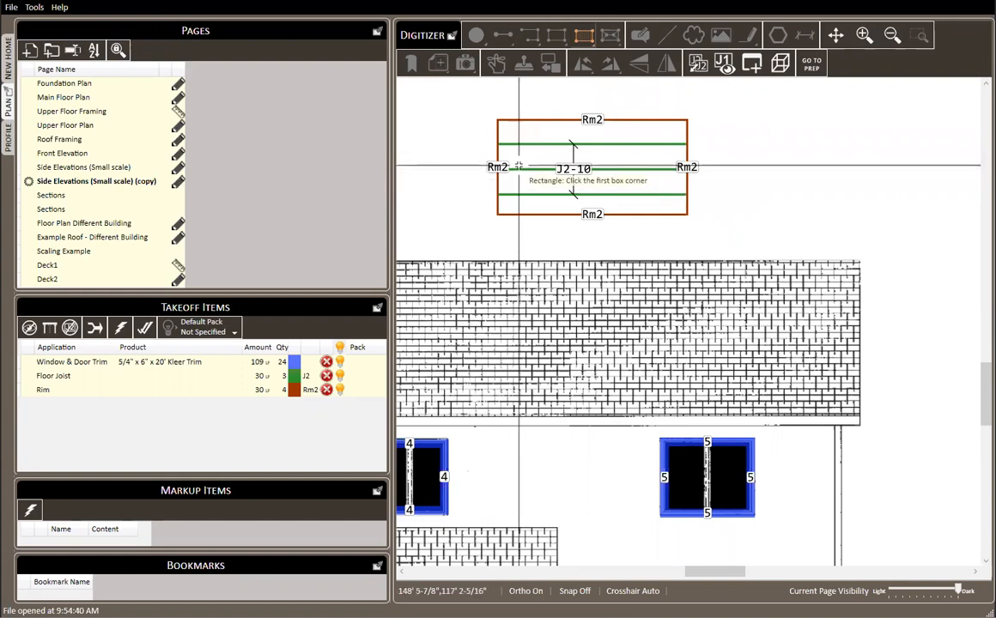
# Draw a second joist rectangle beside the first from its upper-right to lower-left corner, with vertical joists about 5 ft long.
pyautogui.scroll(-2, 530, 170)
pyautogui.click(806, 135)
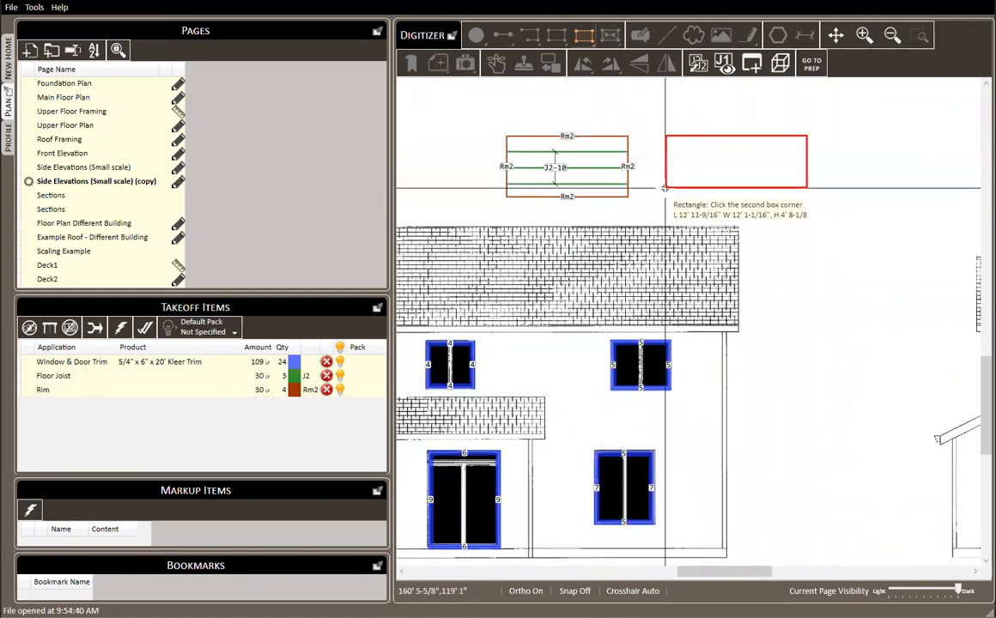
pyautogui.click(681, 189)
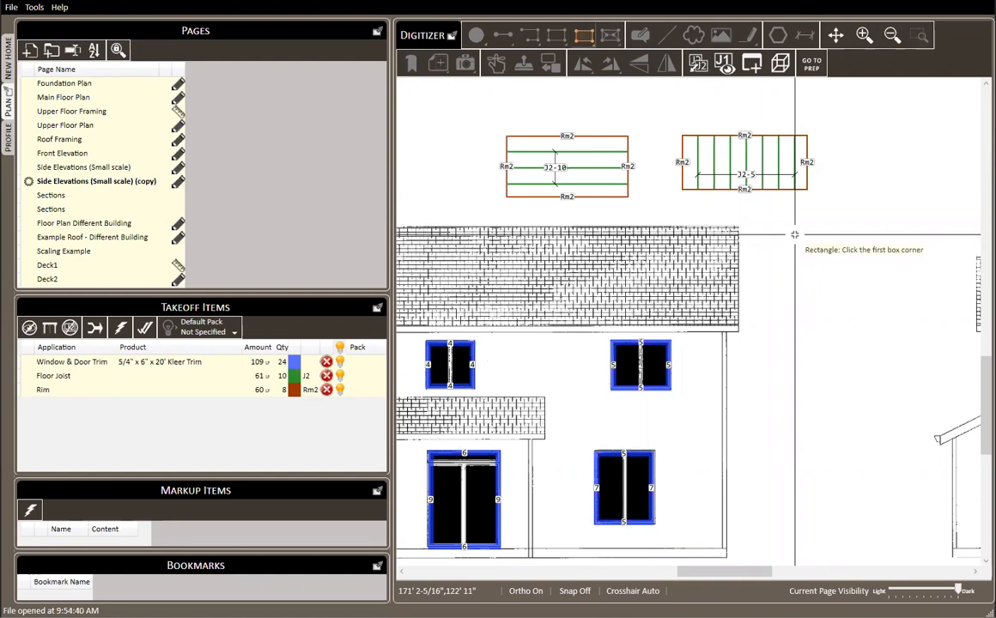
pyautogui.press('Escape')
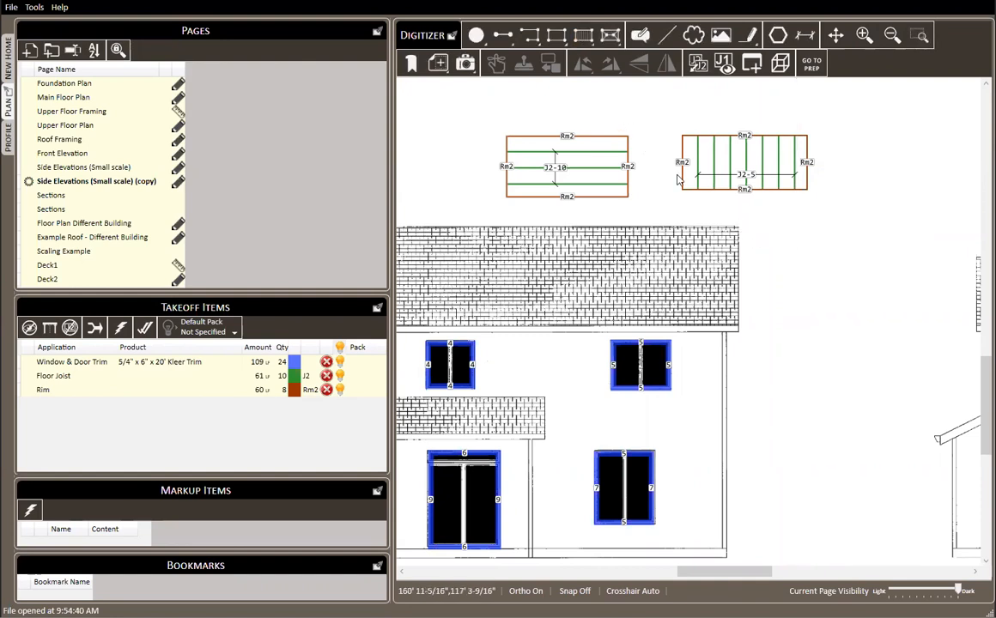
pyautogui.rightClick(585, 38)
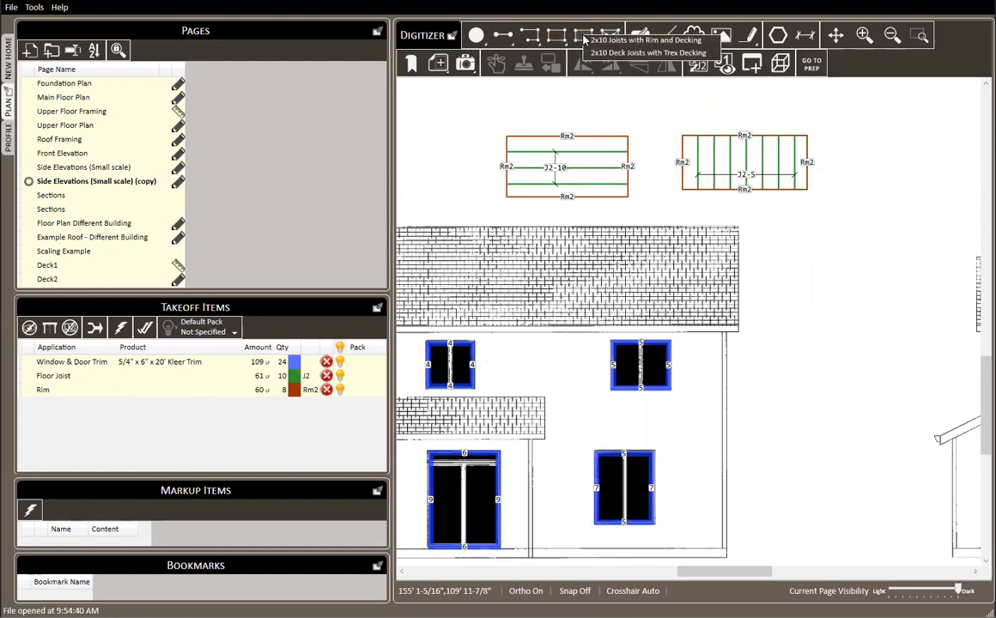
pyautogui.click(652, 43)
pyautogui.click(437, 111)
pyautogui.press('Escape')
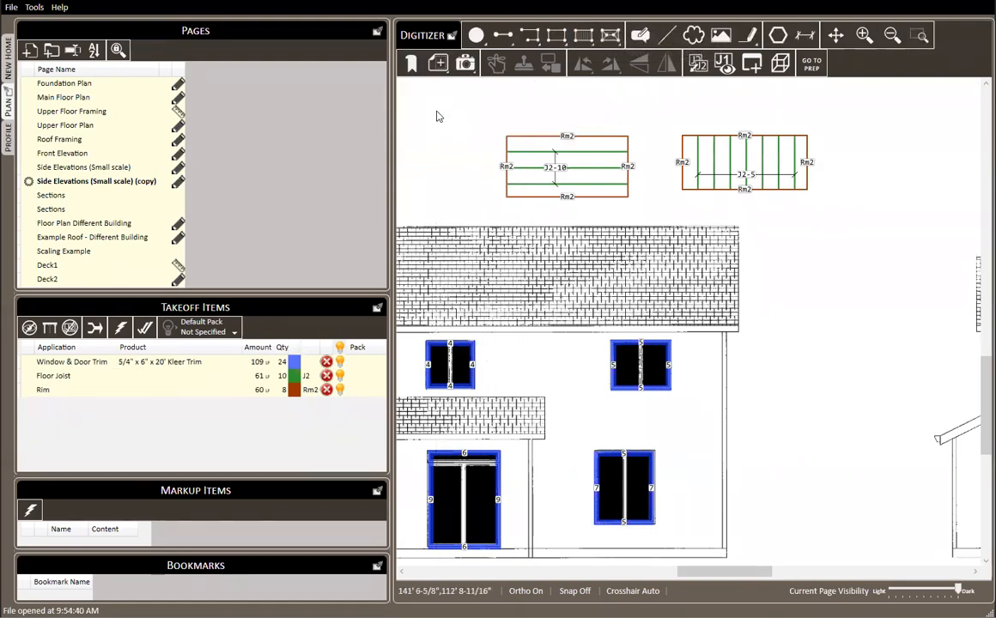
# Draw two more sections like the upper-right window's trim in the blank space beside the rear elevation, about 9 by 10 ft and 8 by 6 ft.
pyautogui.scroll(-2, 776, 235)
pyautogui.scroll(4, 725, 286)
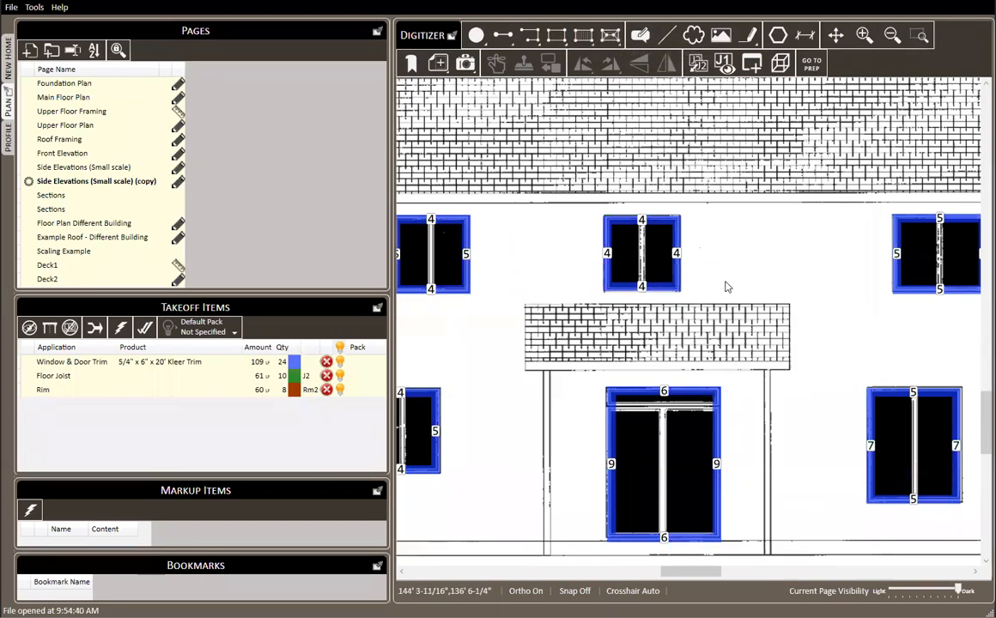
pyautogui.scroll(2, 522, 223)
pyautogui.scroll(2, 671, 264)
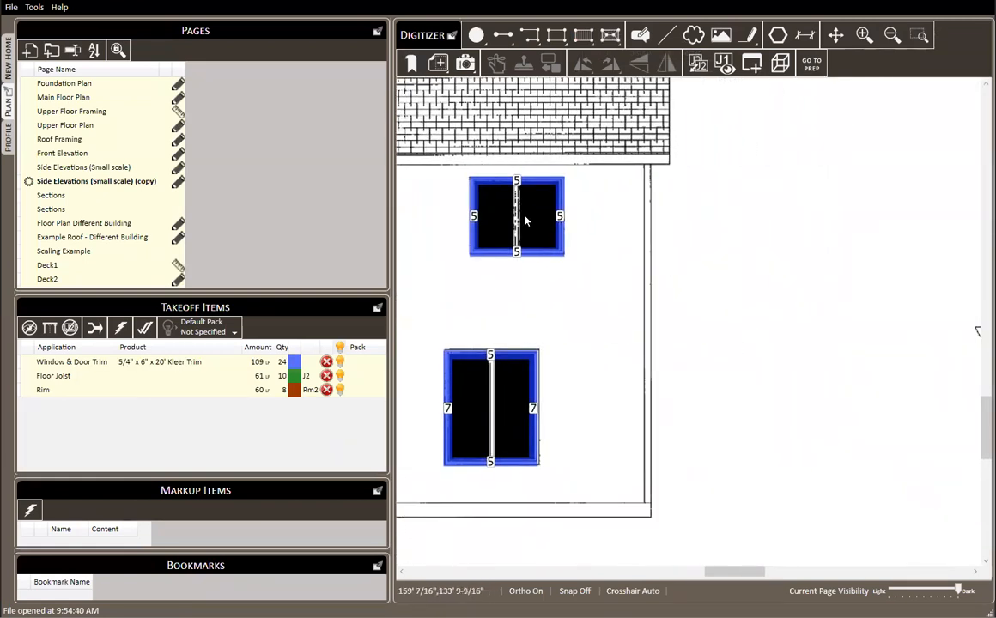
pyautogui.click(548, 232)
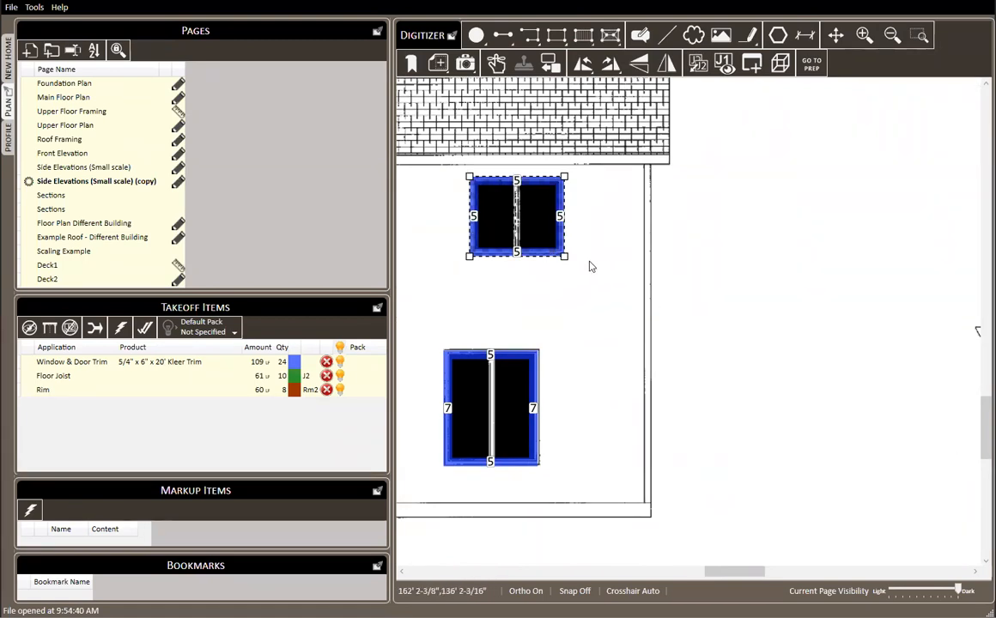
pyautogui.rightClick(515, 211)
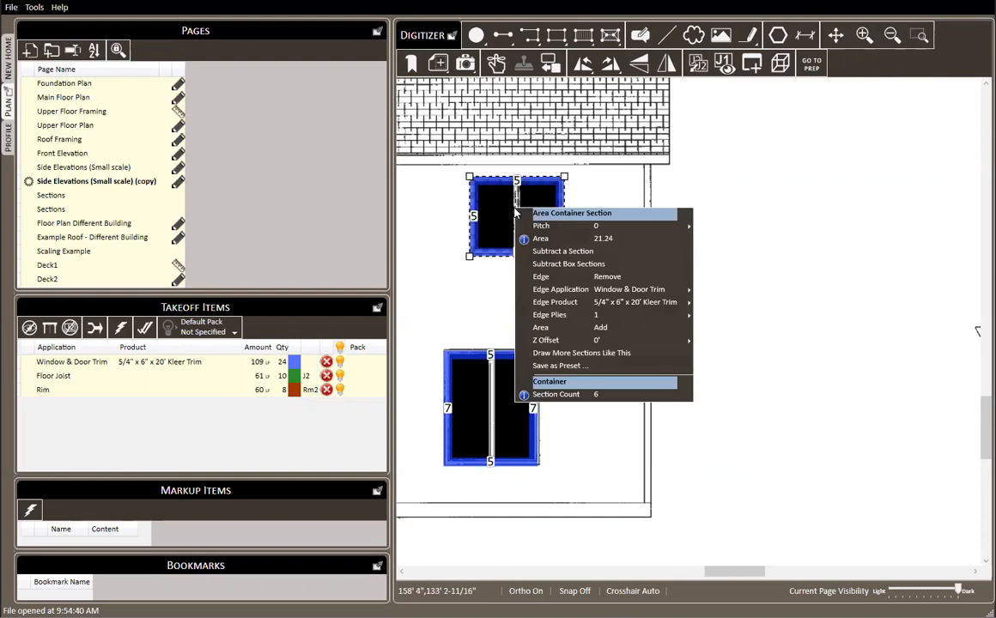
pyautogui.click(618, 358)
pyautogui.click(663, 161)
pyautogui.click(842, 336)
pyautogui.click(692, 369)
pyautogui.click(840, 484)
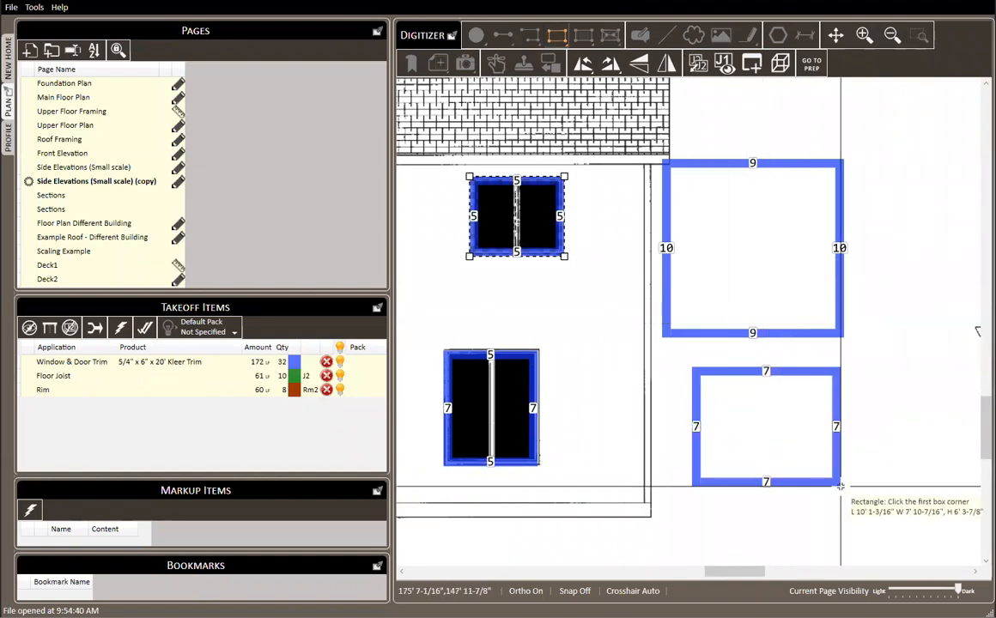
pyautogui.press('Escape')
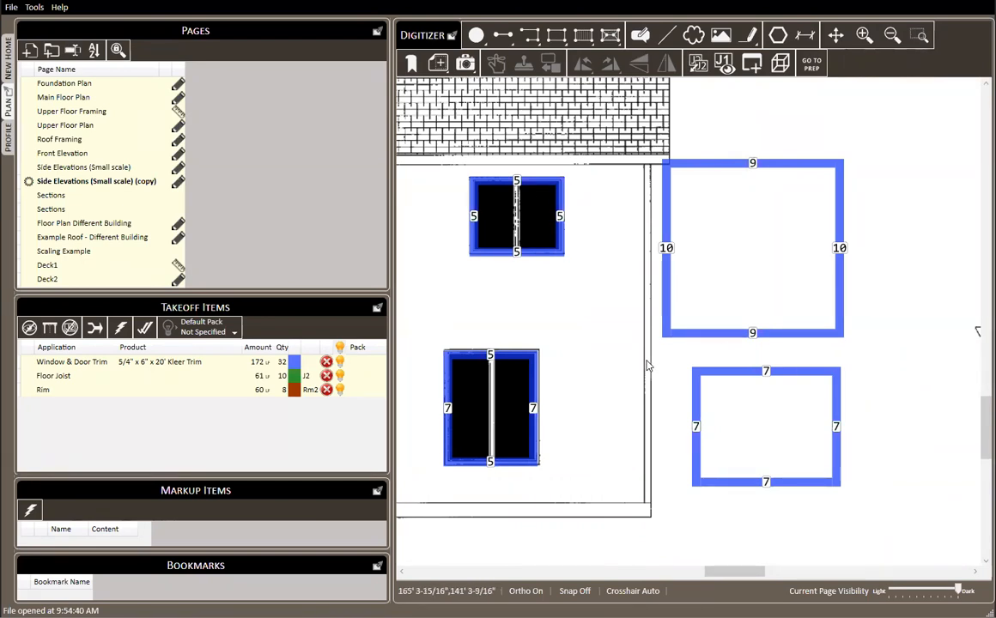
pyautogui.scroll(-2, 799, 300)
pyautogui.scroll(2, 798, 298)
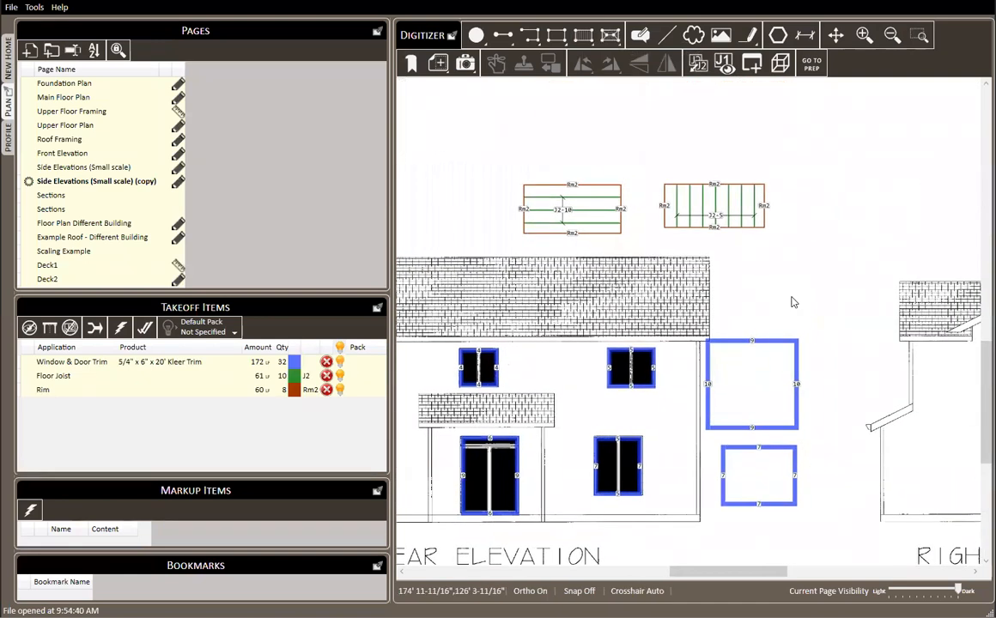